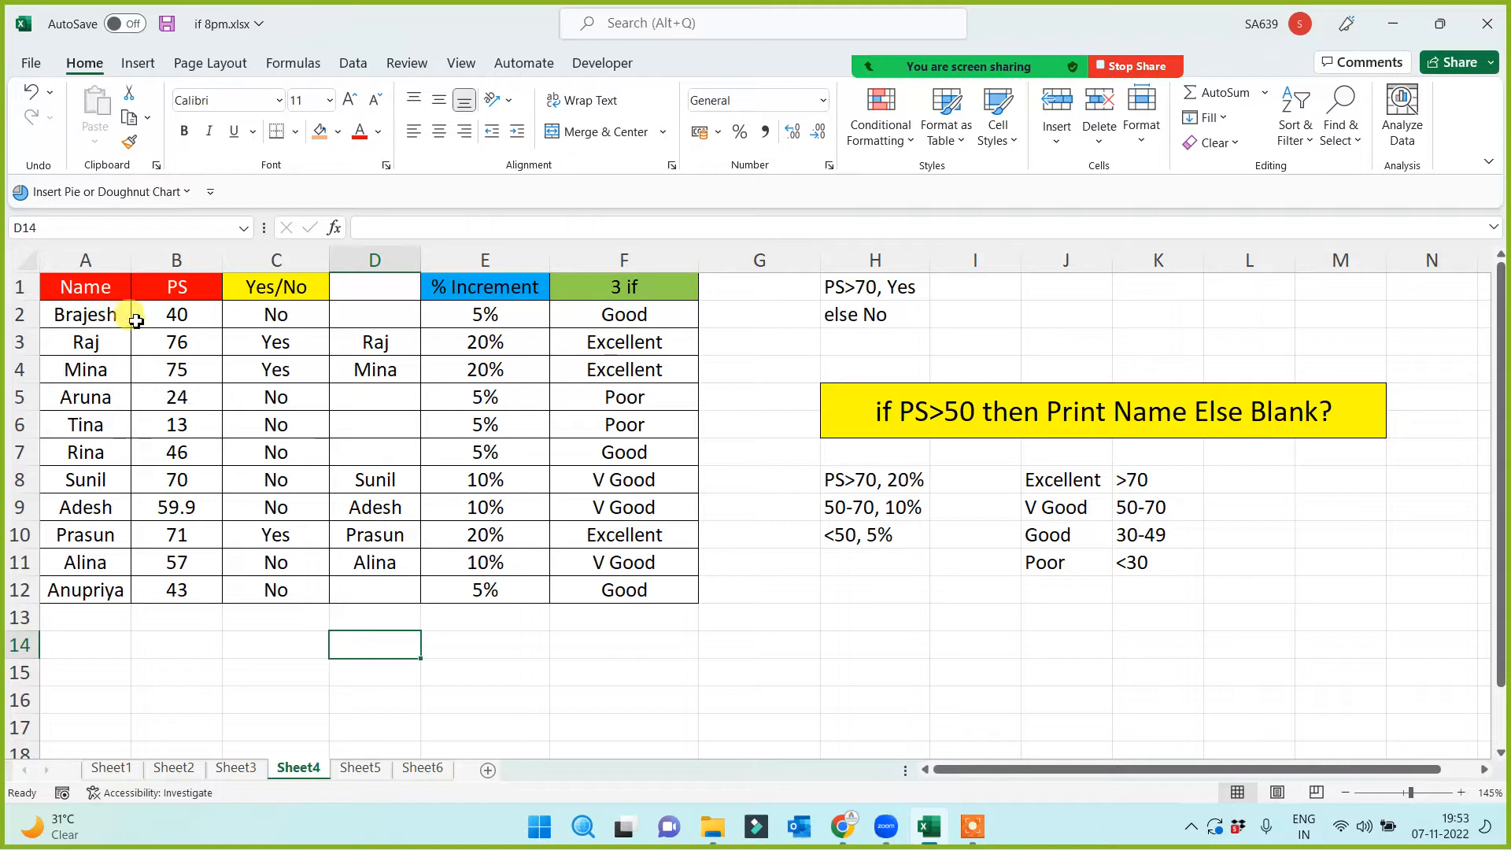
Copy the Name and PS columns (A1:B12) from Sheet4 into cell A1 of a new worksheet.
click(158, 289)
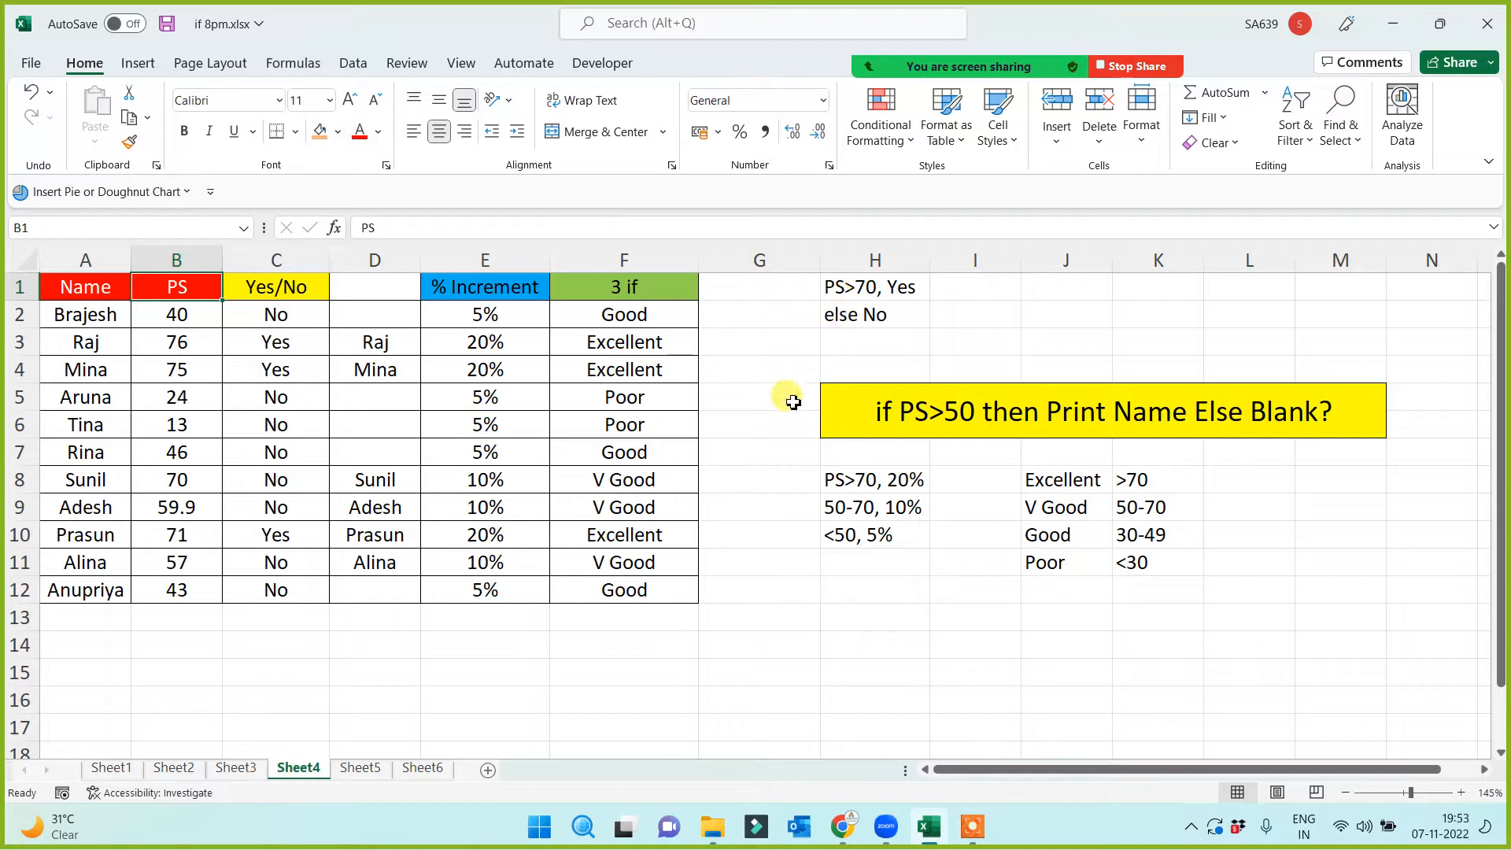
click(246, 666)
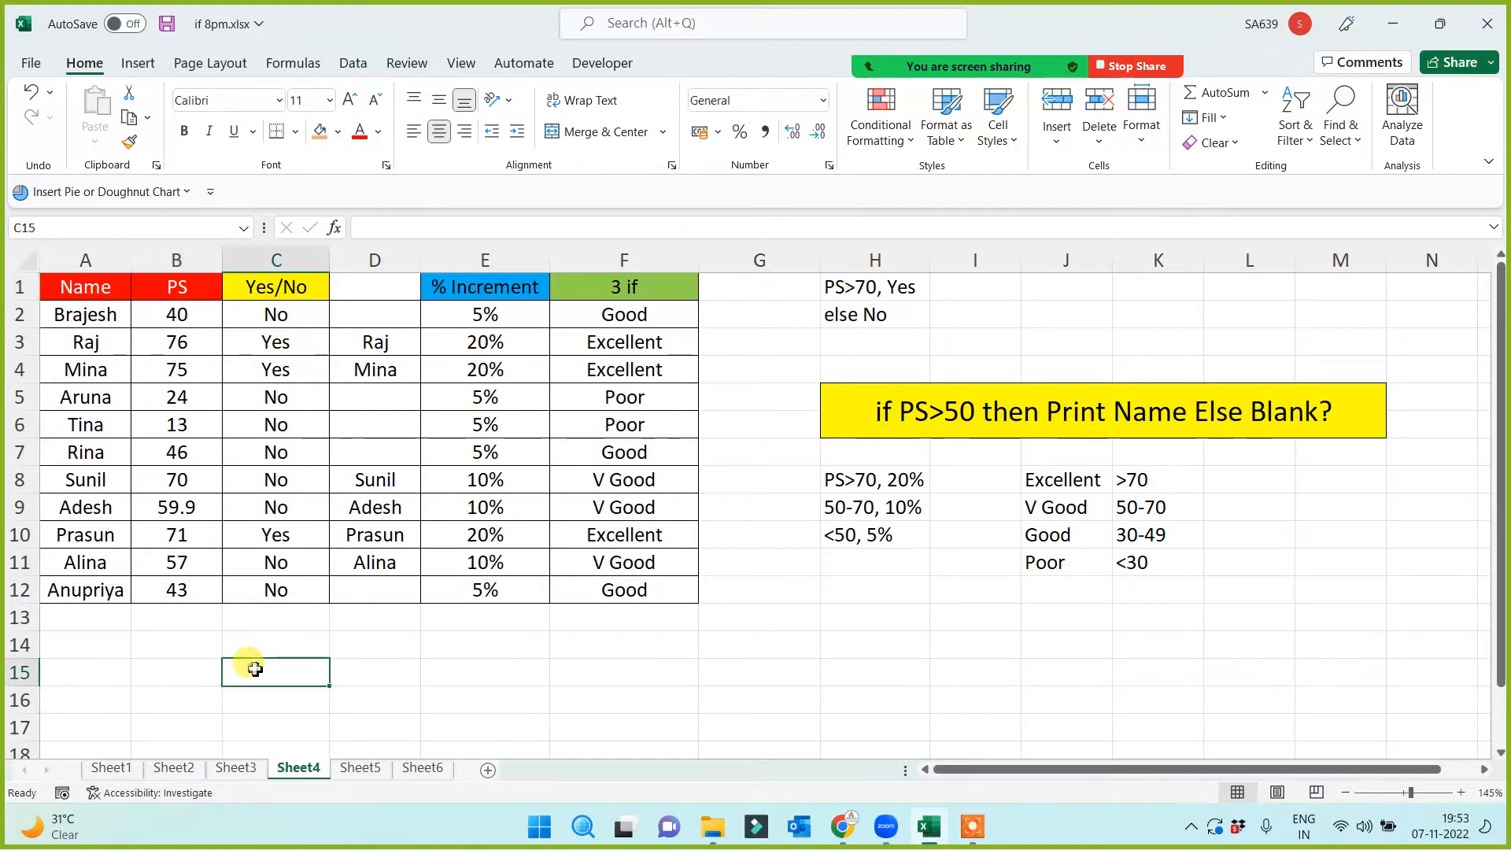
drag(69, 293, 176, 581)
key(ctrl+c)
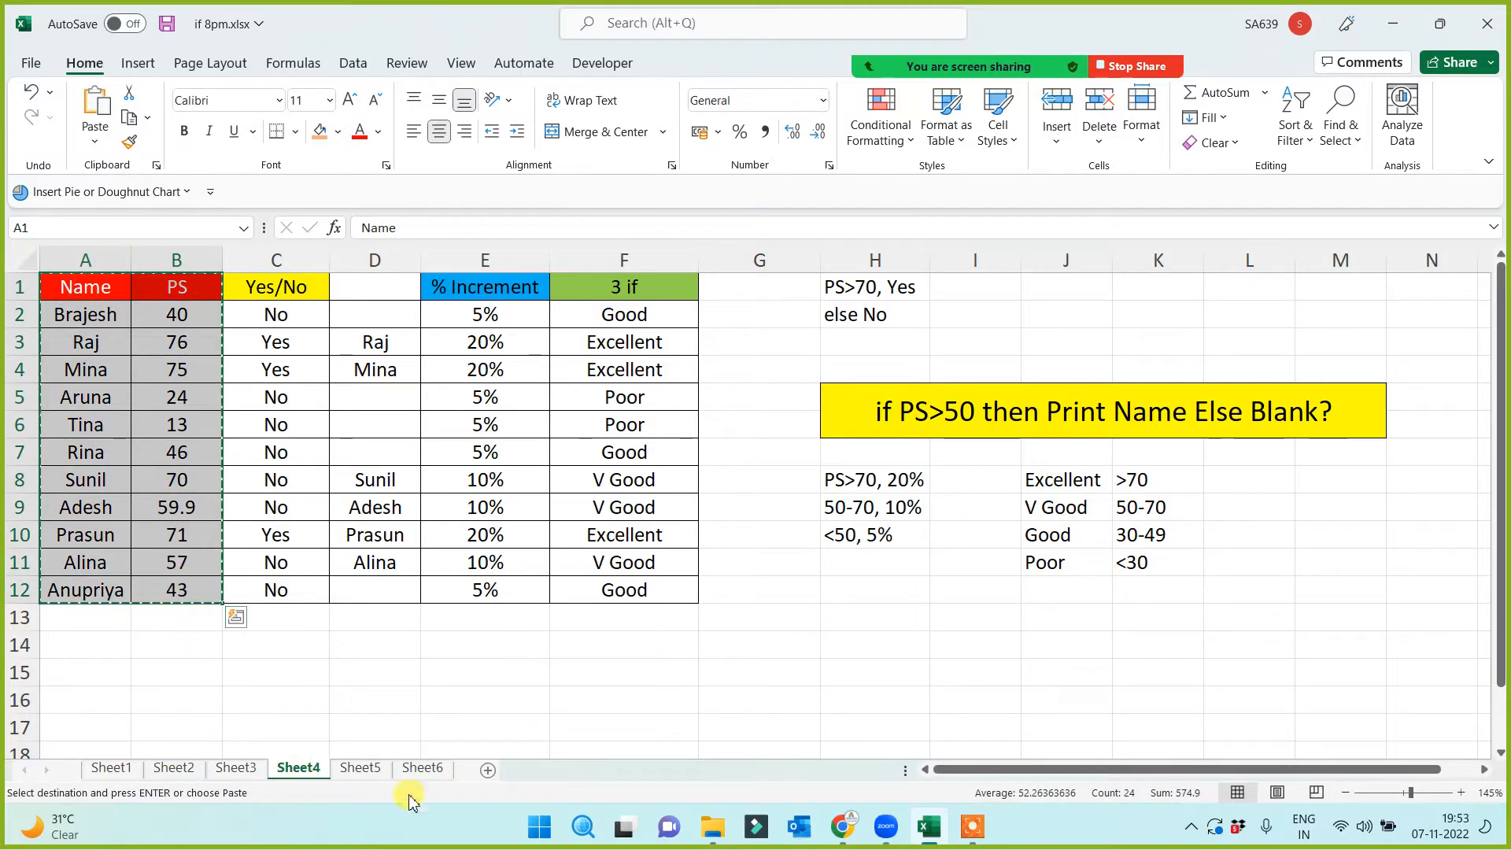
click(488, 769)
key(ctrl+v)
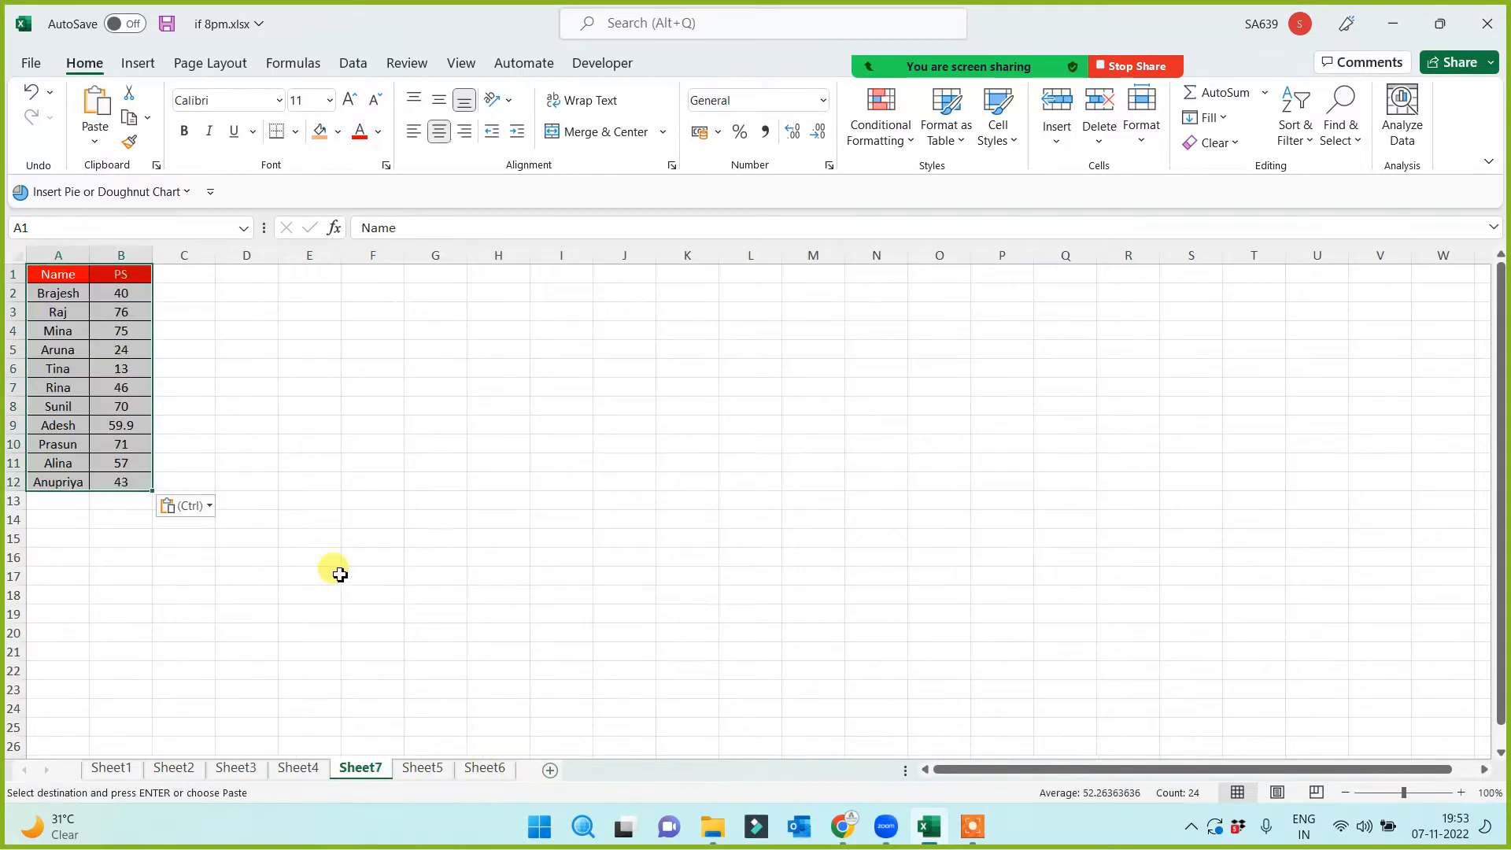
ctrl+scroll(404, 523, up, 4)
ctrl+scroll(426, 526, up, 1)
click(488, 457)
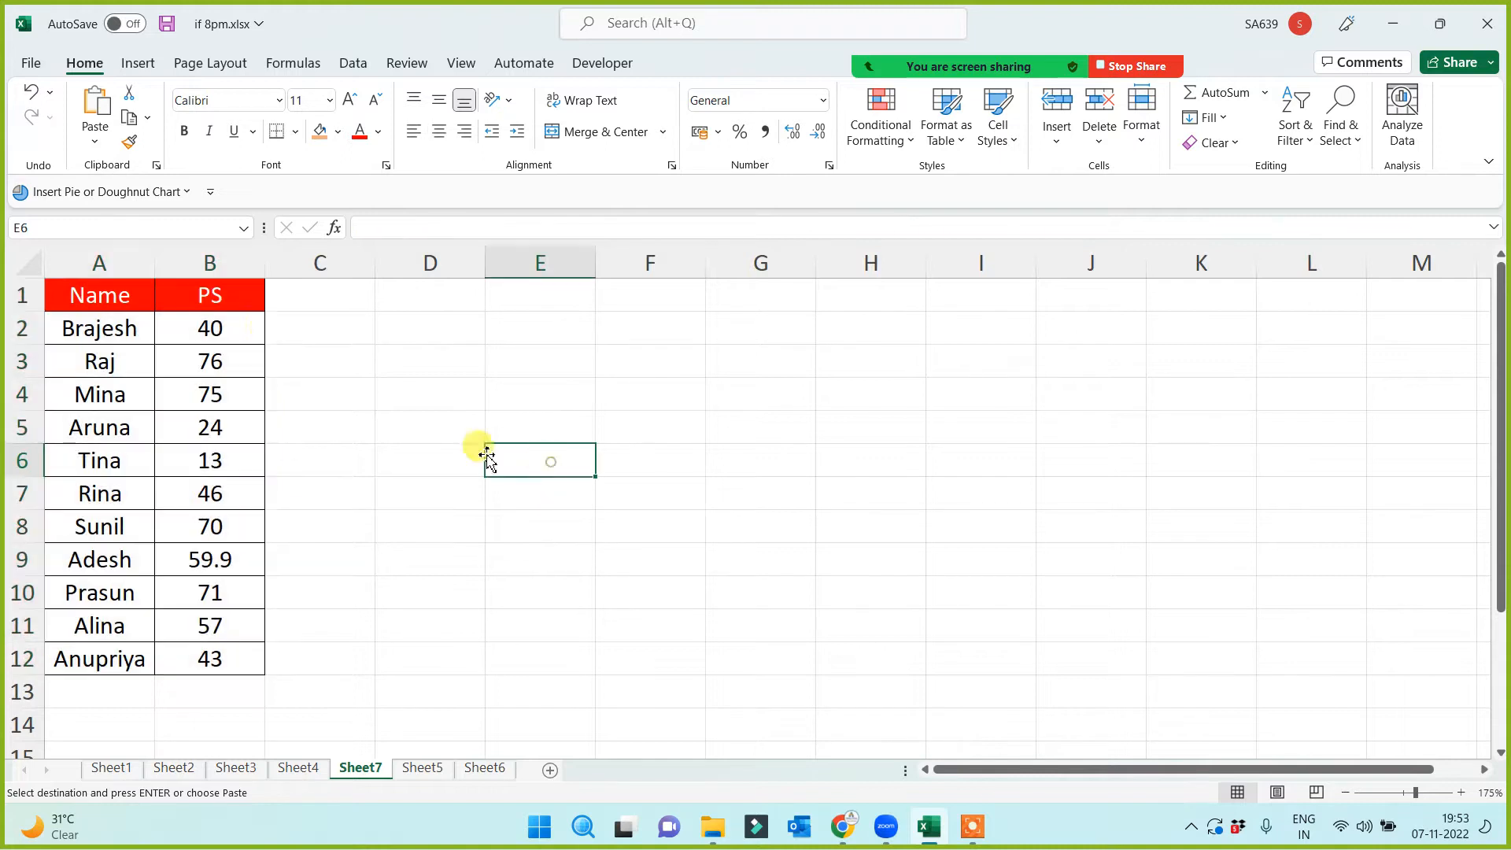
Change the column heading in B1 to Salary.
click(235, 294)
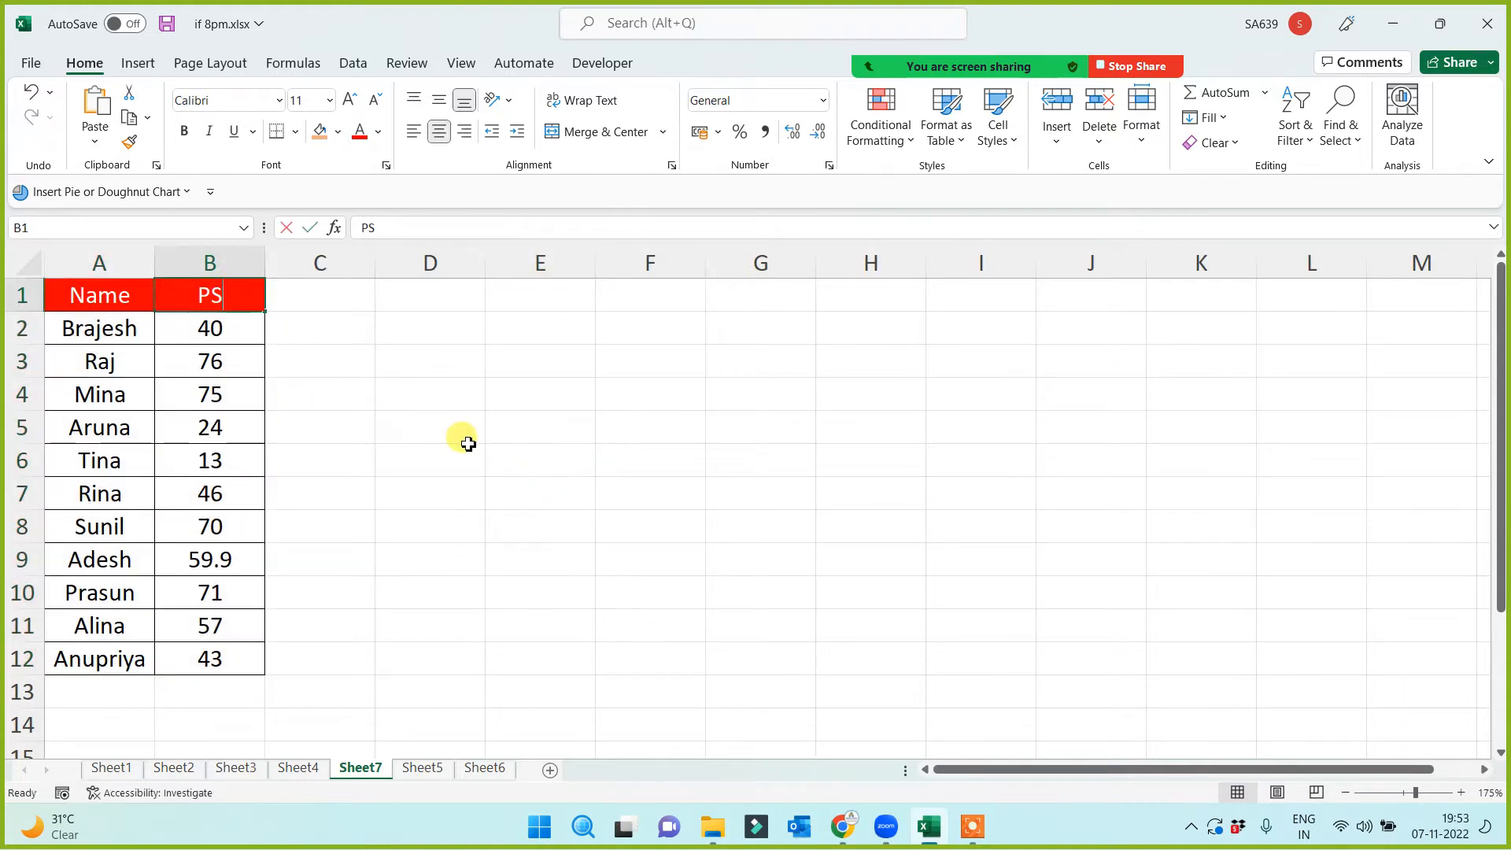
text(Salary)
click(464, 444)
Set the salary values to 15 in B9, 5 in B5 and 7 in B3.
click(216, 563)
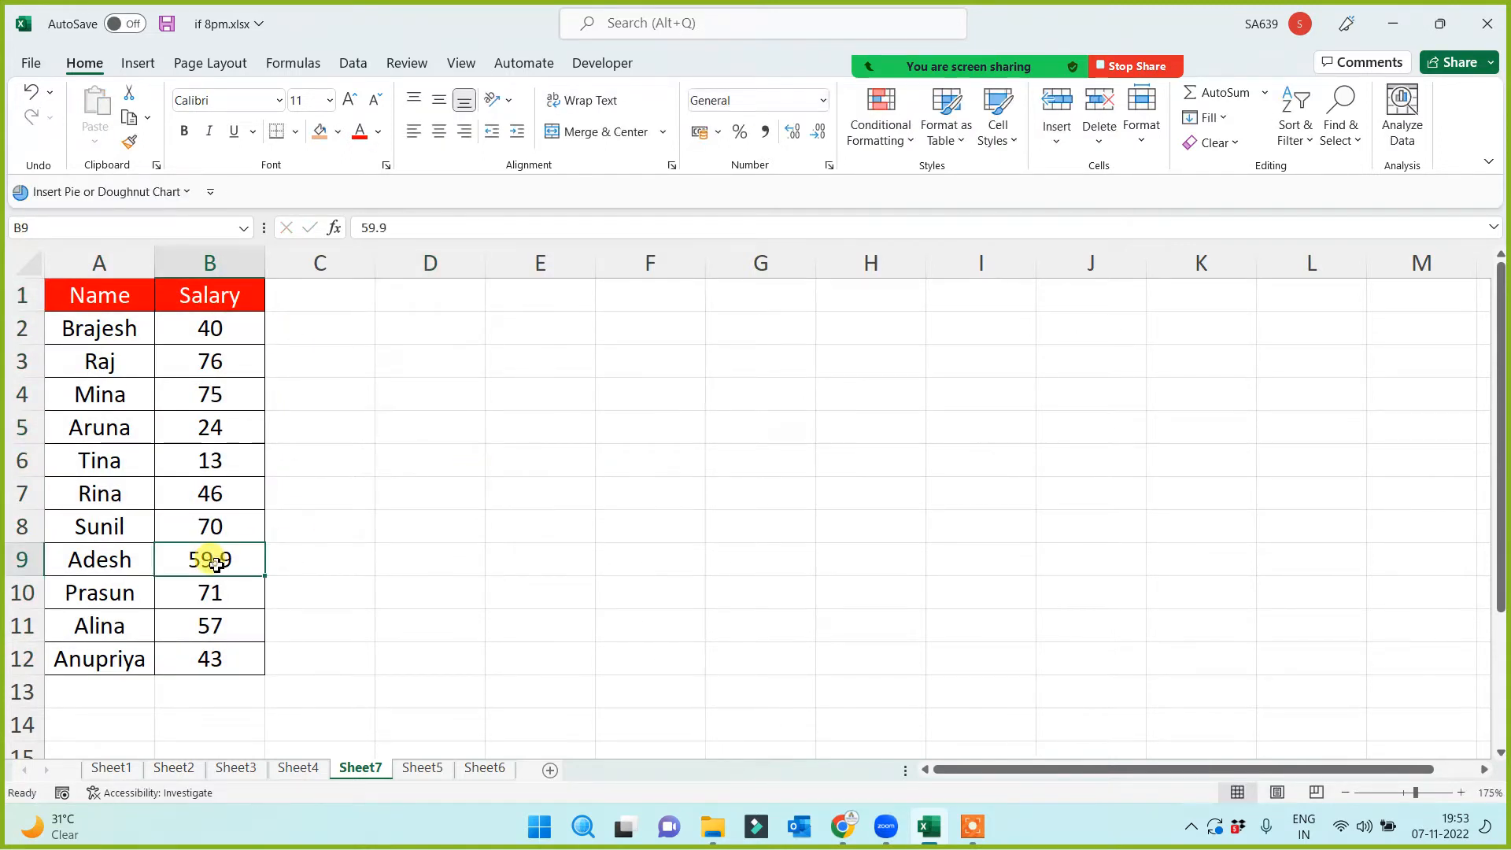
text(15)
click(304, 610)
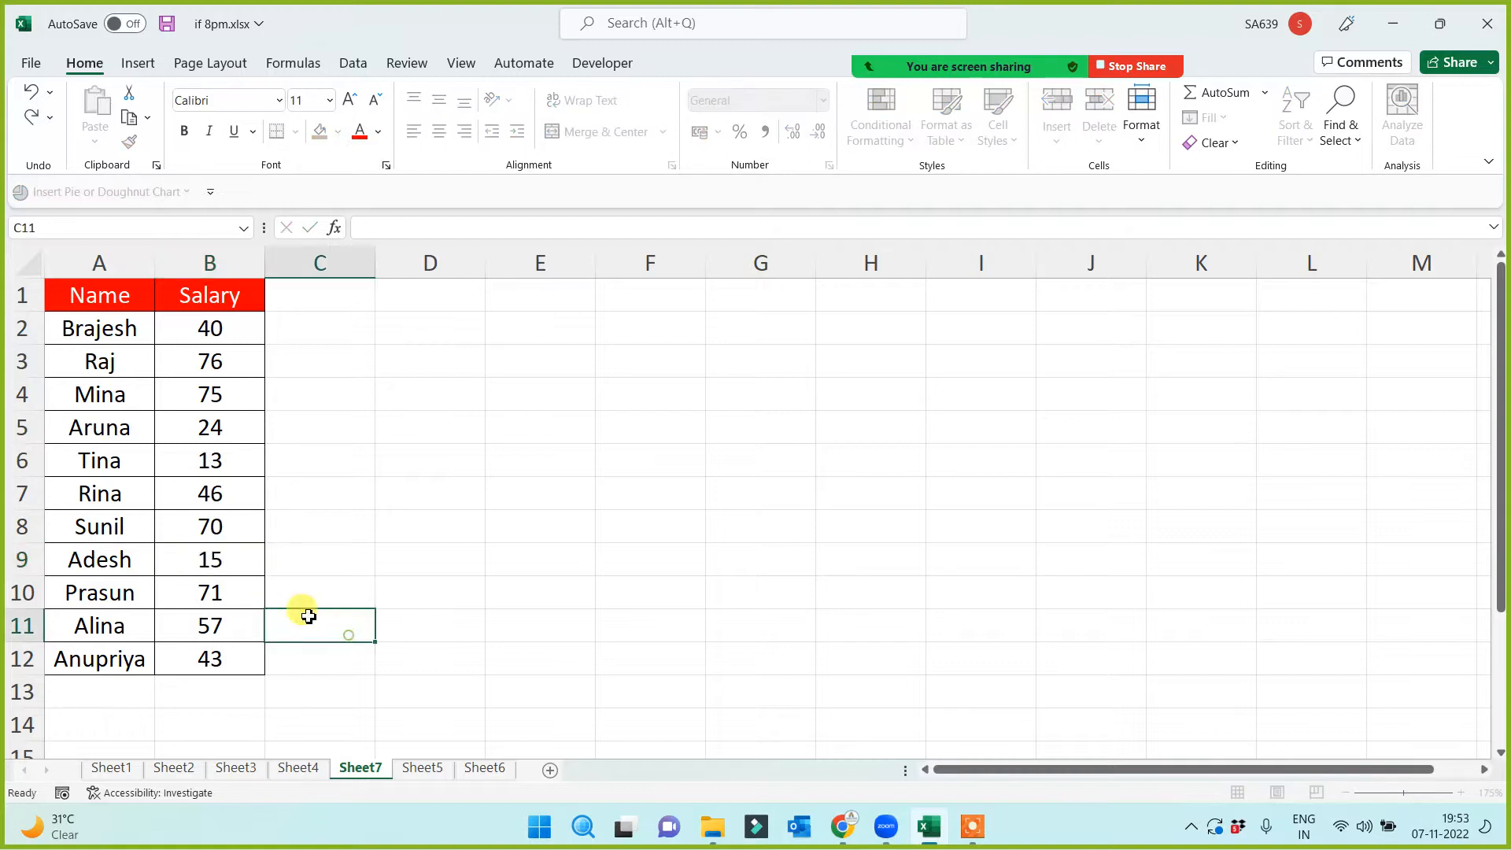
drag(209, 330, 192, 654)
click(440, 561)
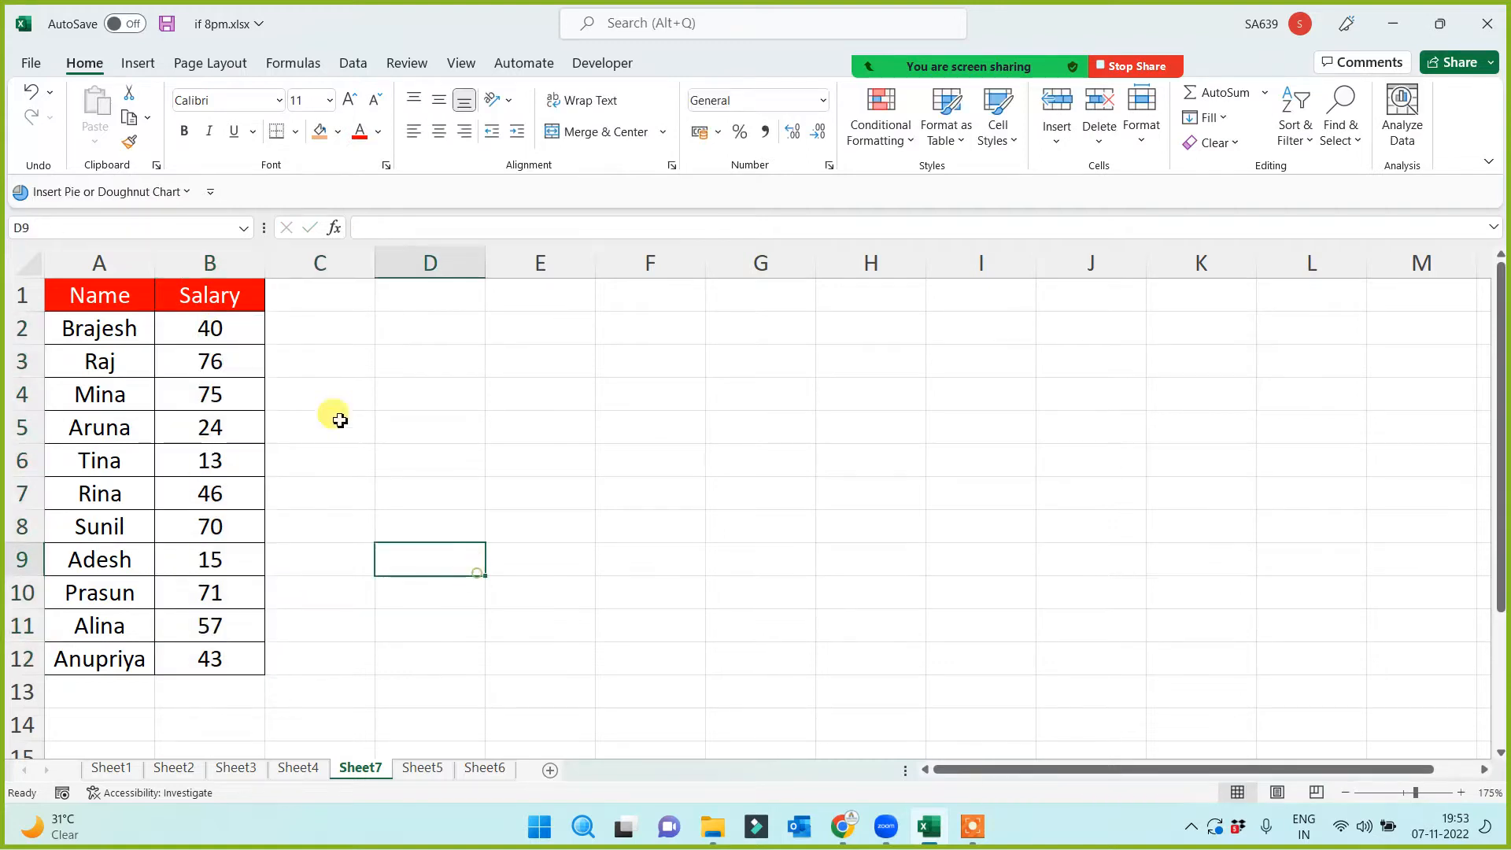
click(186, 430)
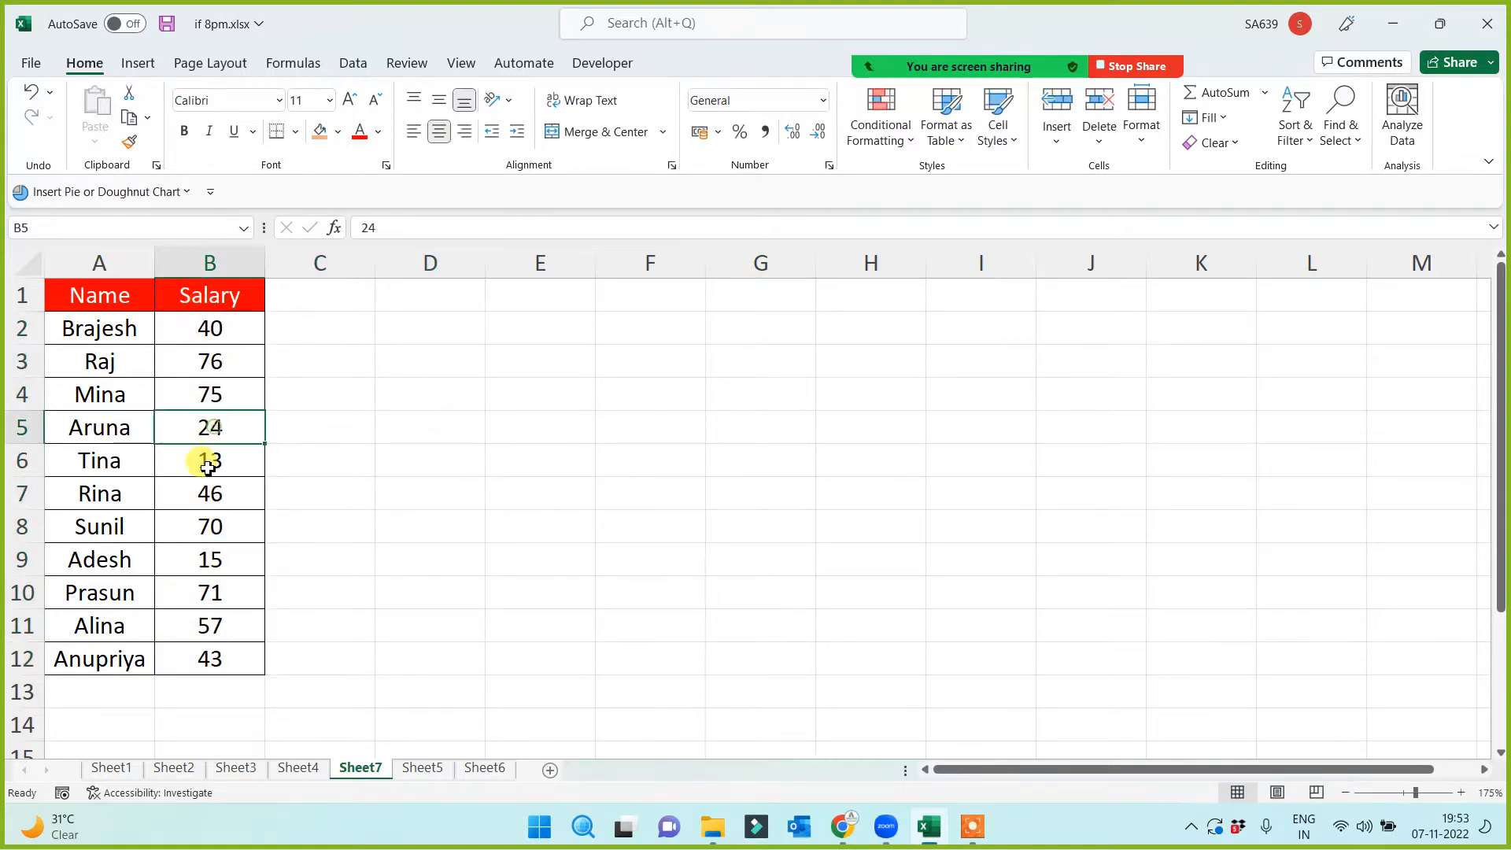
text(5)
click(379, 550)
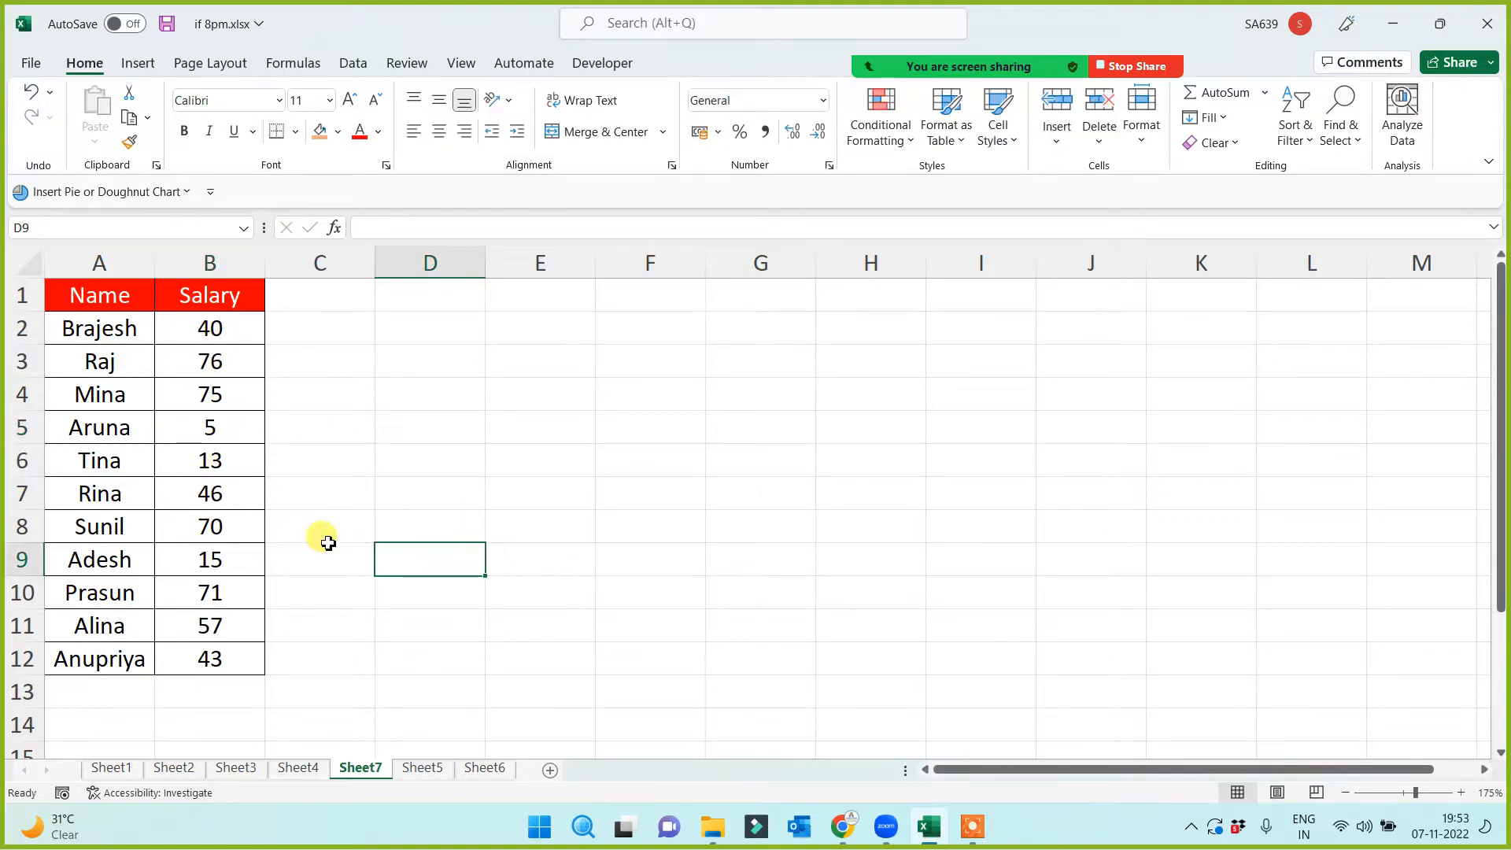
click(212, 358)
text(7)
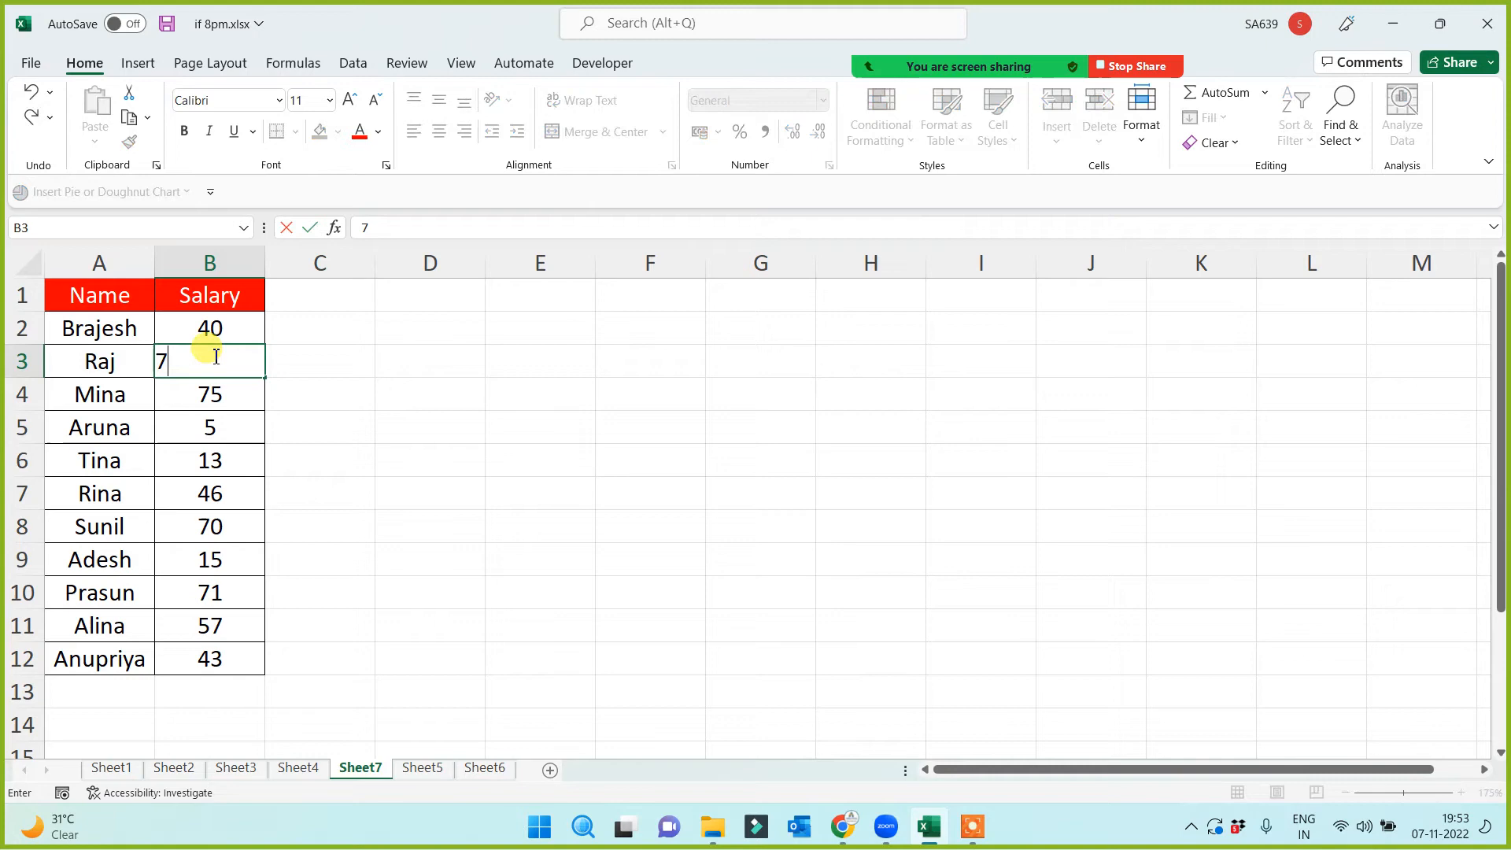
click(296, 417)
Set the salary values to 1.2 in B11 and 3.5 in B8.
click(206, 516)
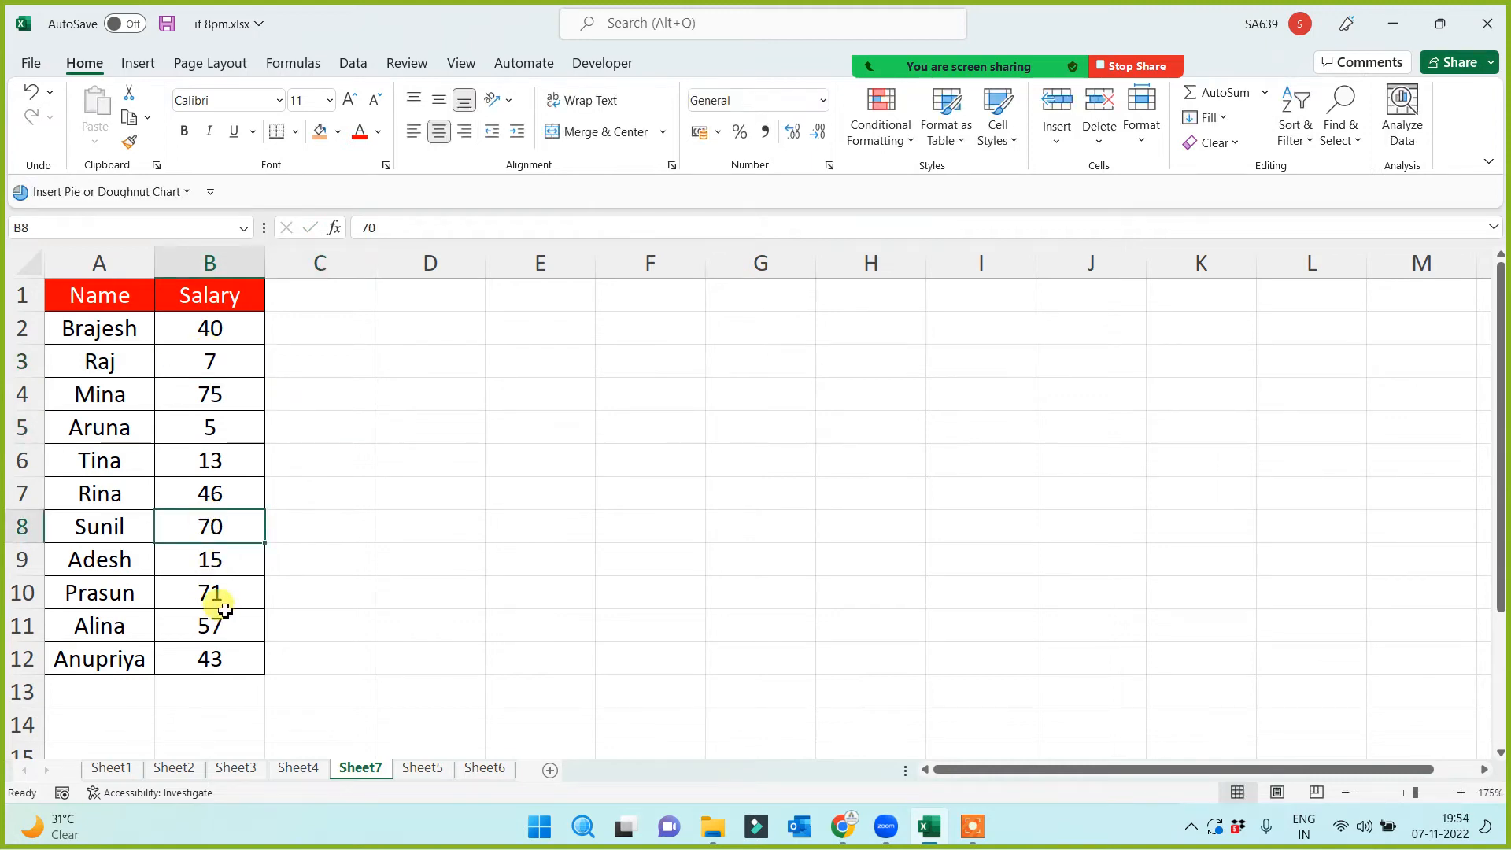
click(222, 625)
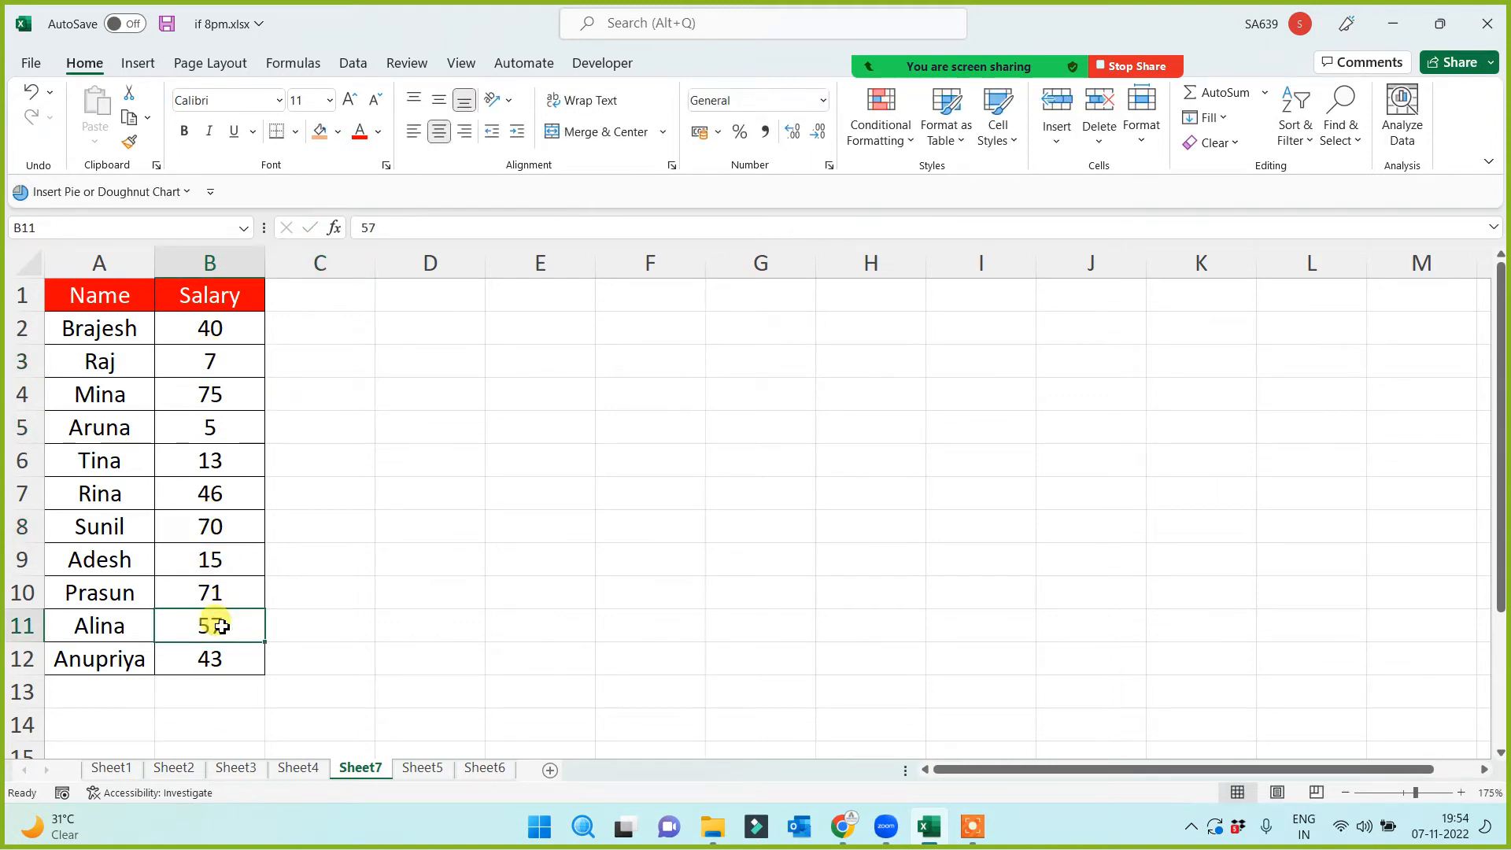
text(1.2)
click(429, 625)
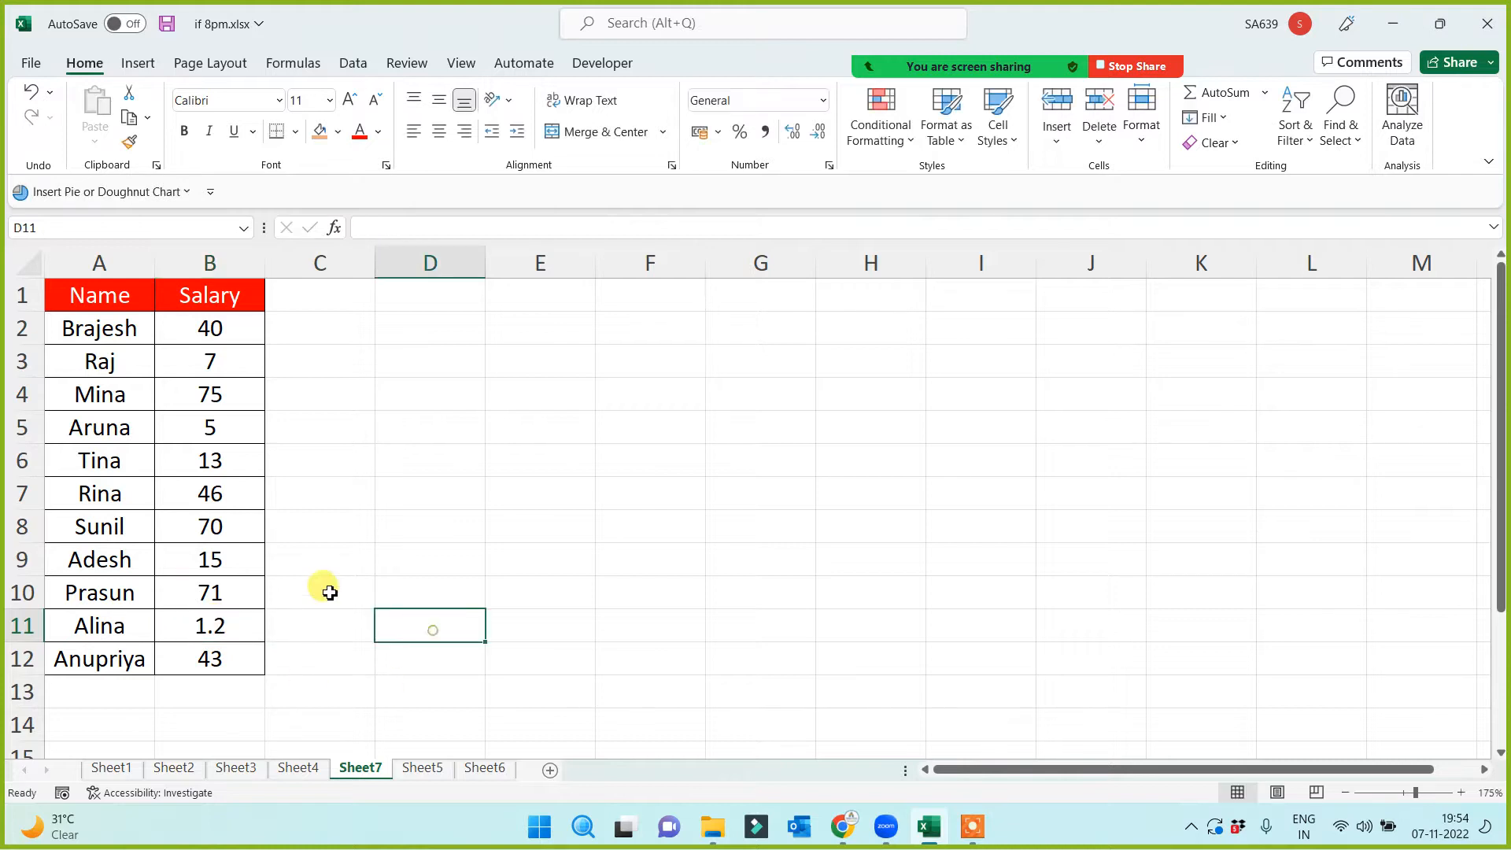
click(223, 513)
text(3.)
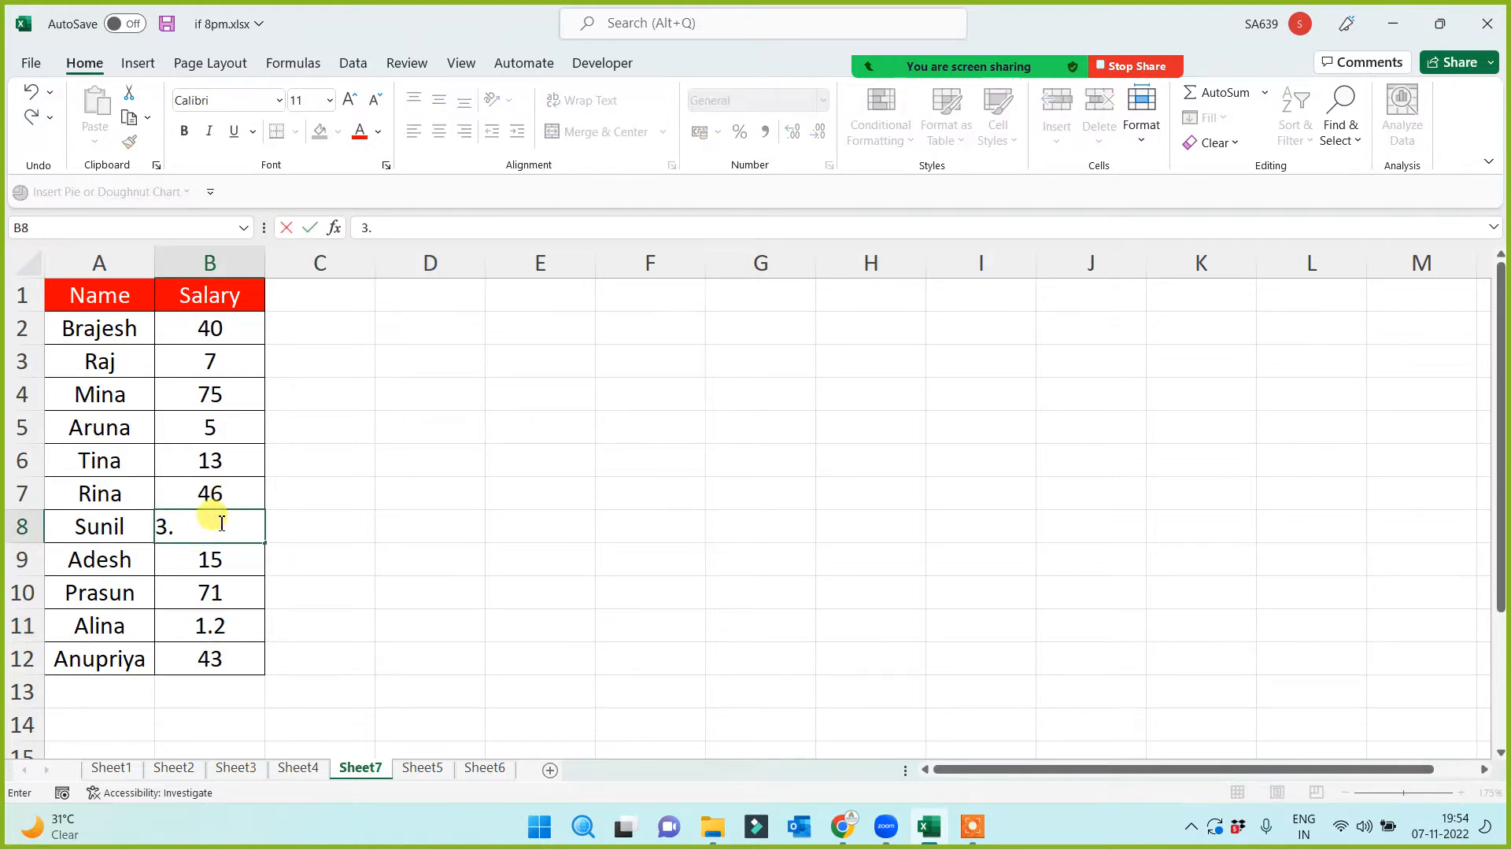
text(5)
click(429, 559)
click(243, 305)
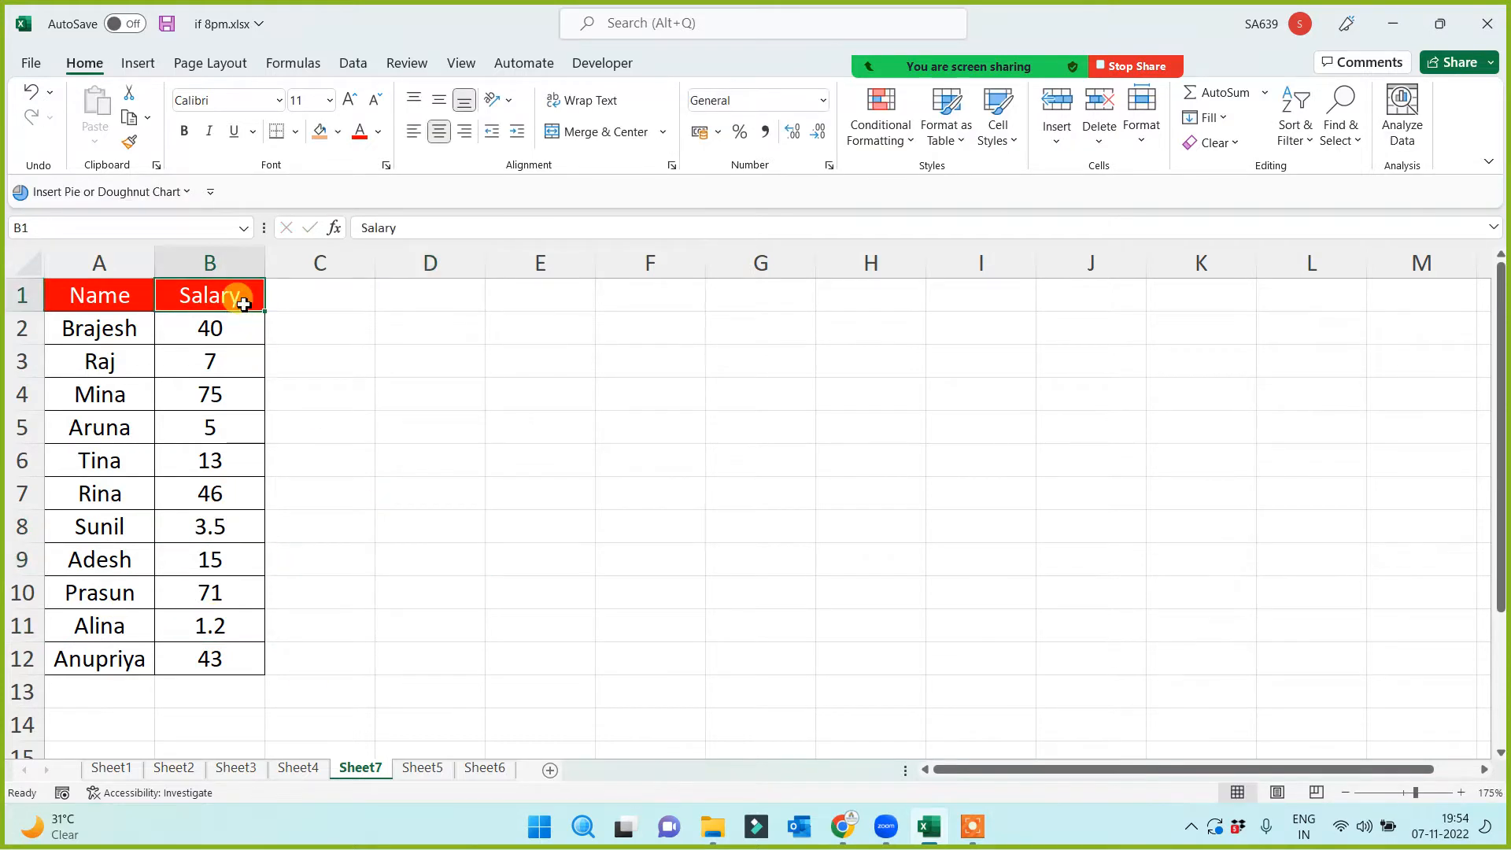
click(546, 392)
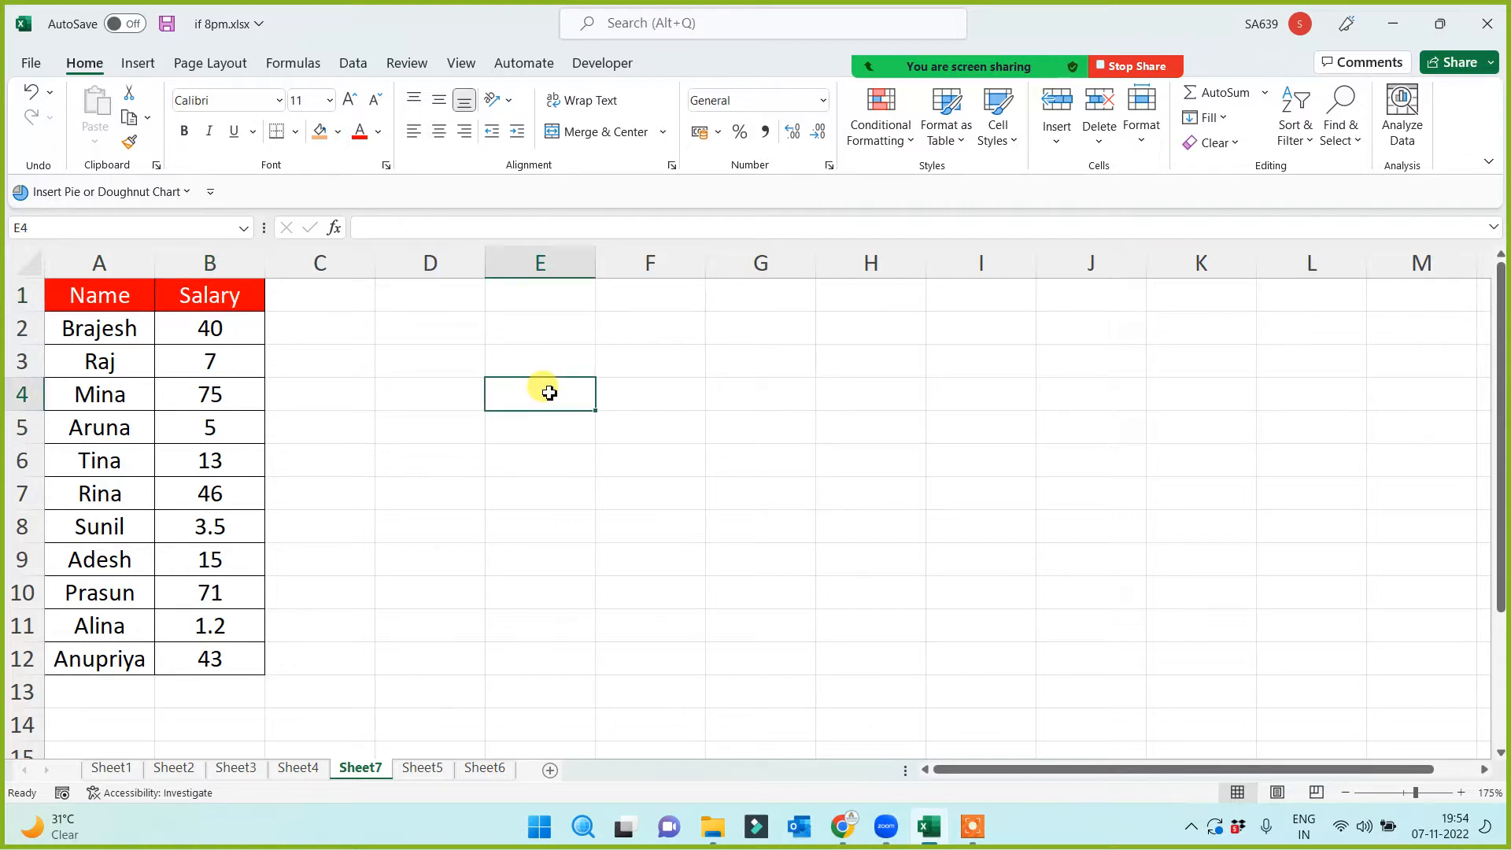
Enter the heading Tax in cell F1, apart from the salary table.
scroll(723, 470, up, 1)
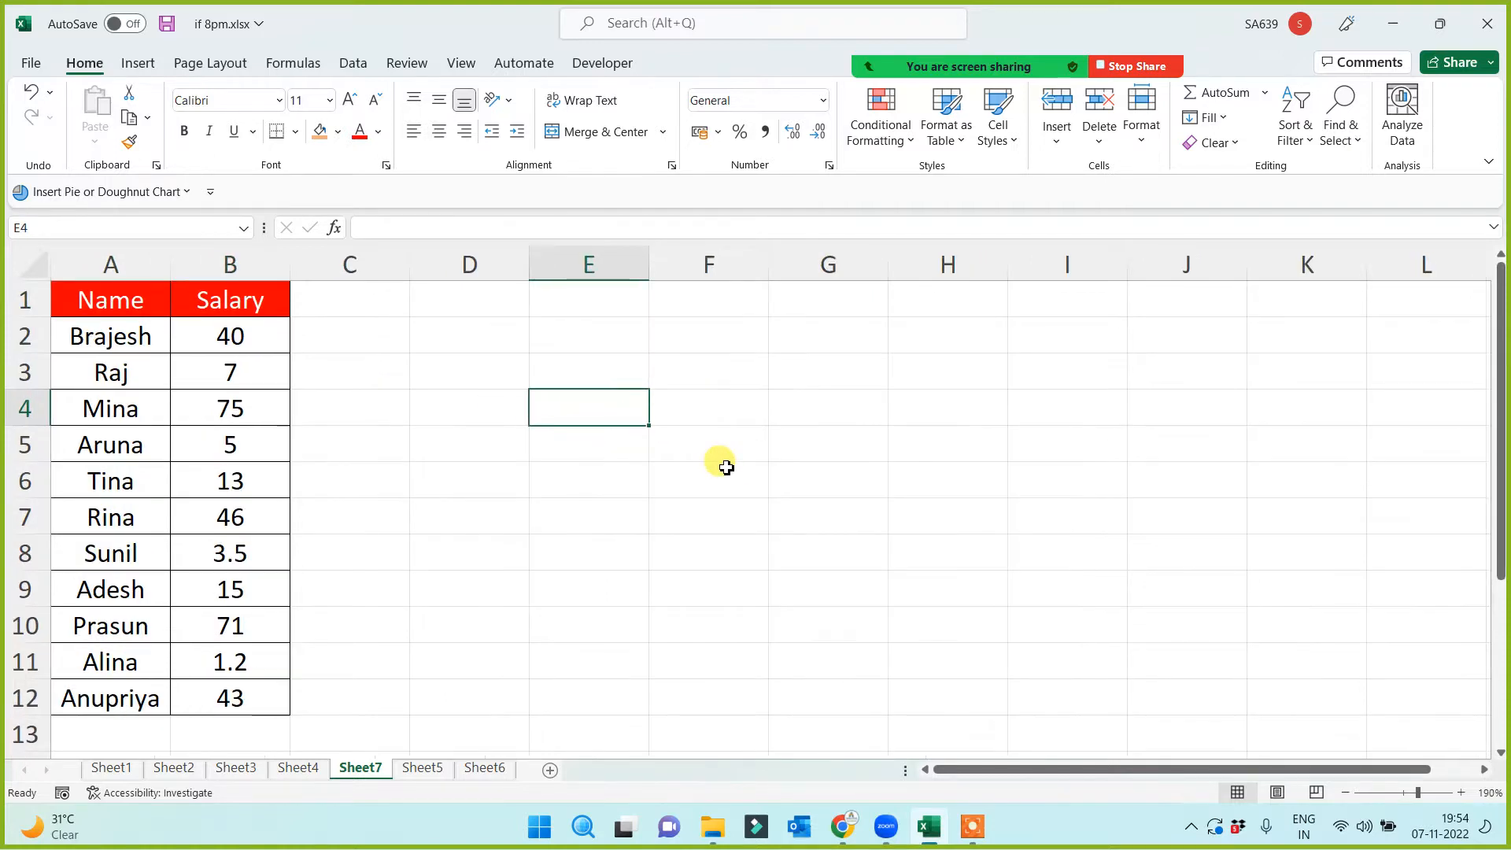
click(721, 351)
click(724, 304)
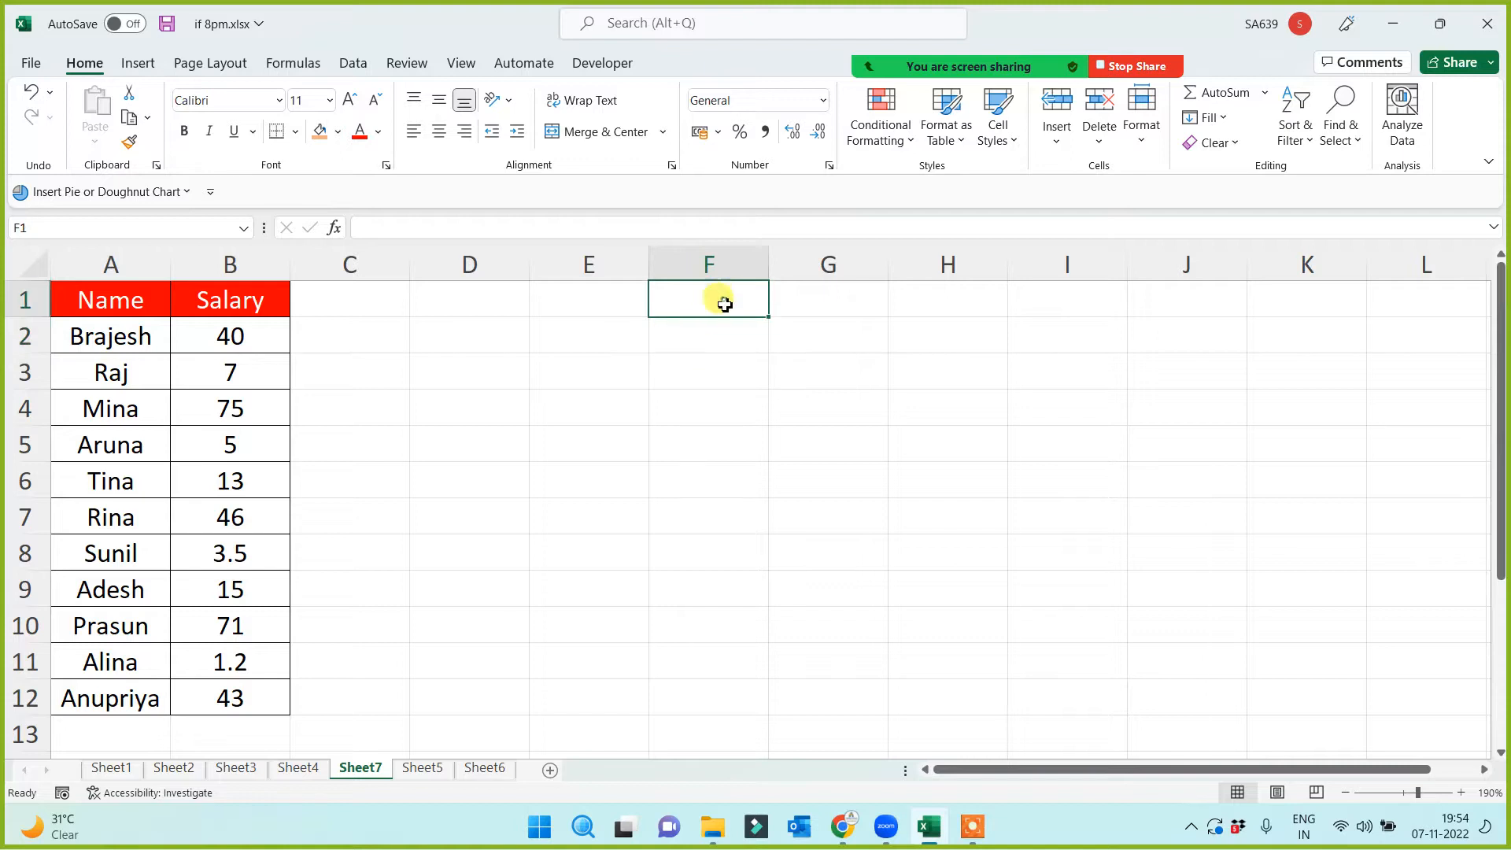
text(Tax)
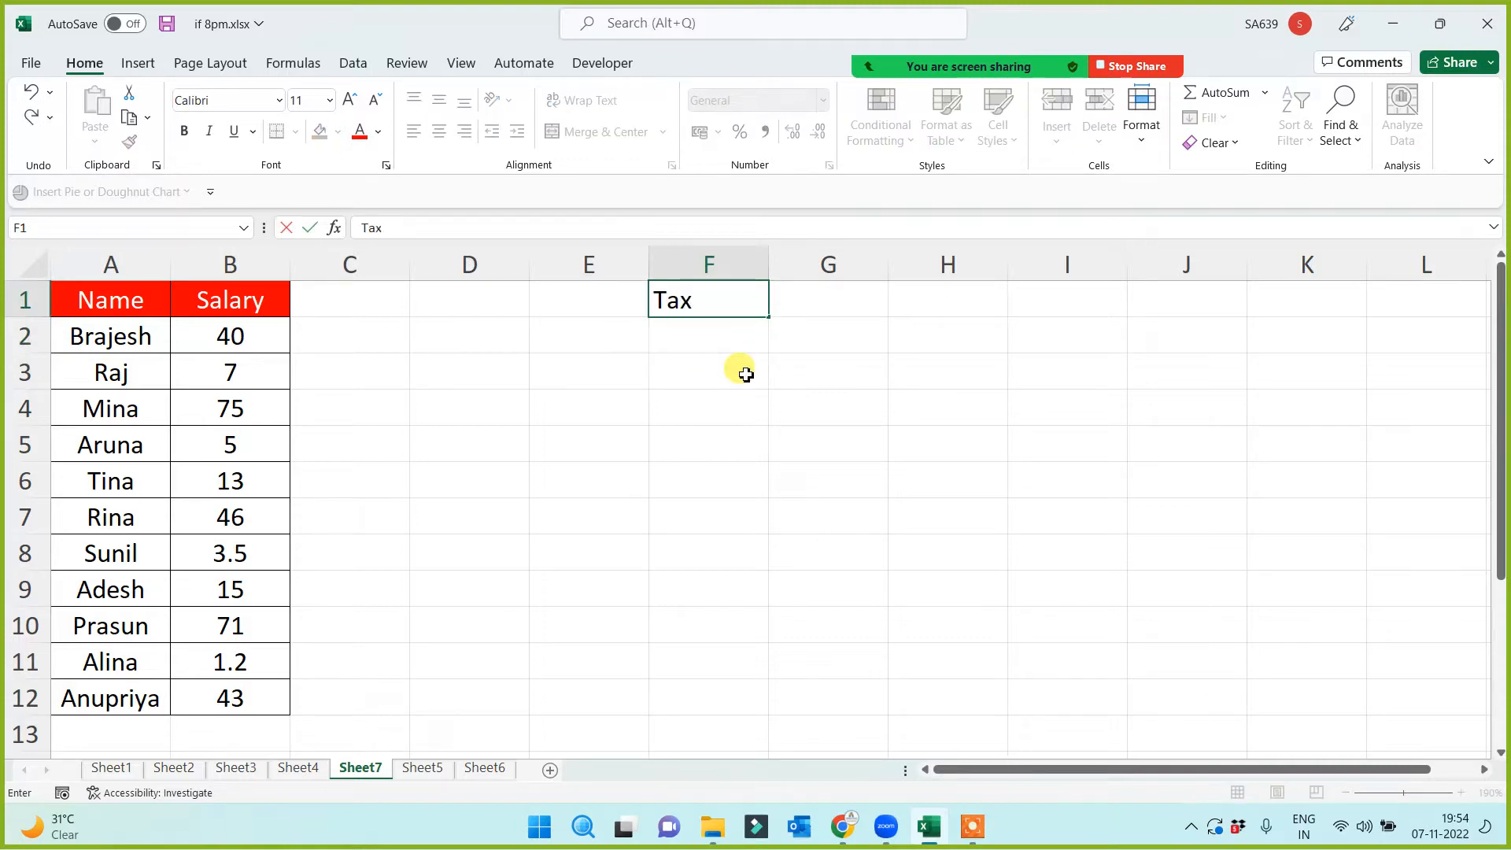
key(Return)
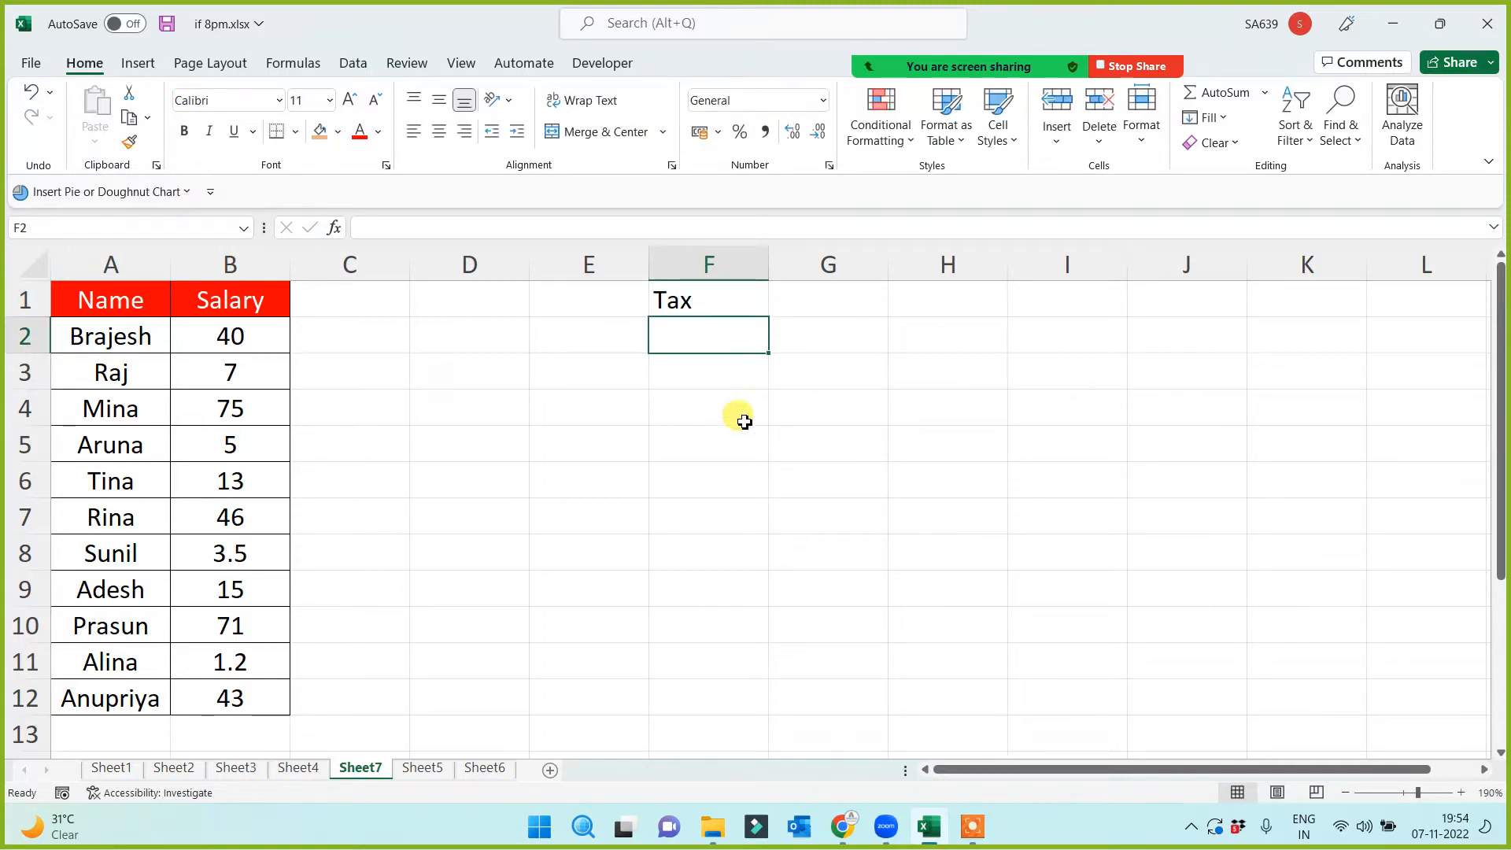
Enter the first tax slab with the limit 2.5 in G3 and the rate 0 in H3.
click(700, 383)
click(804, 383)
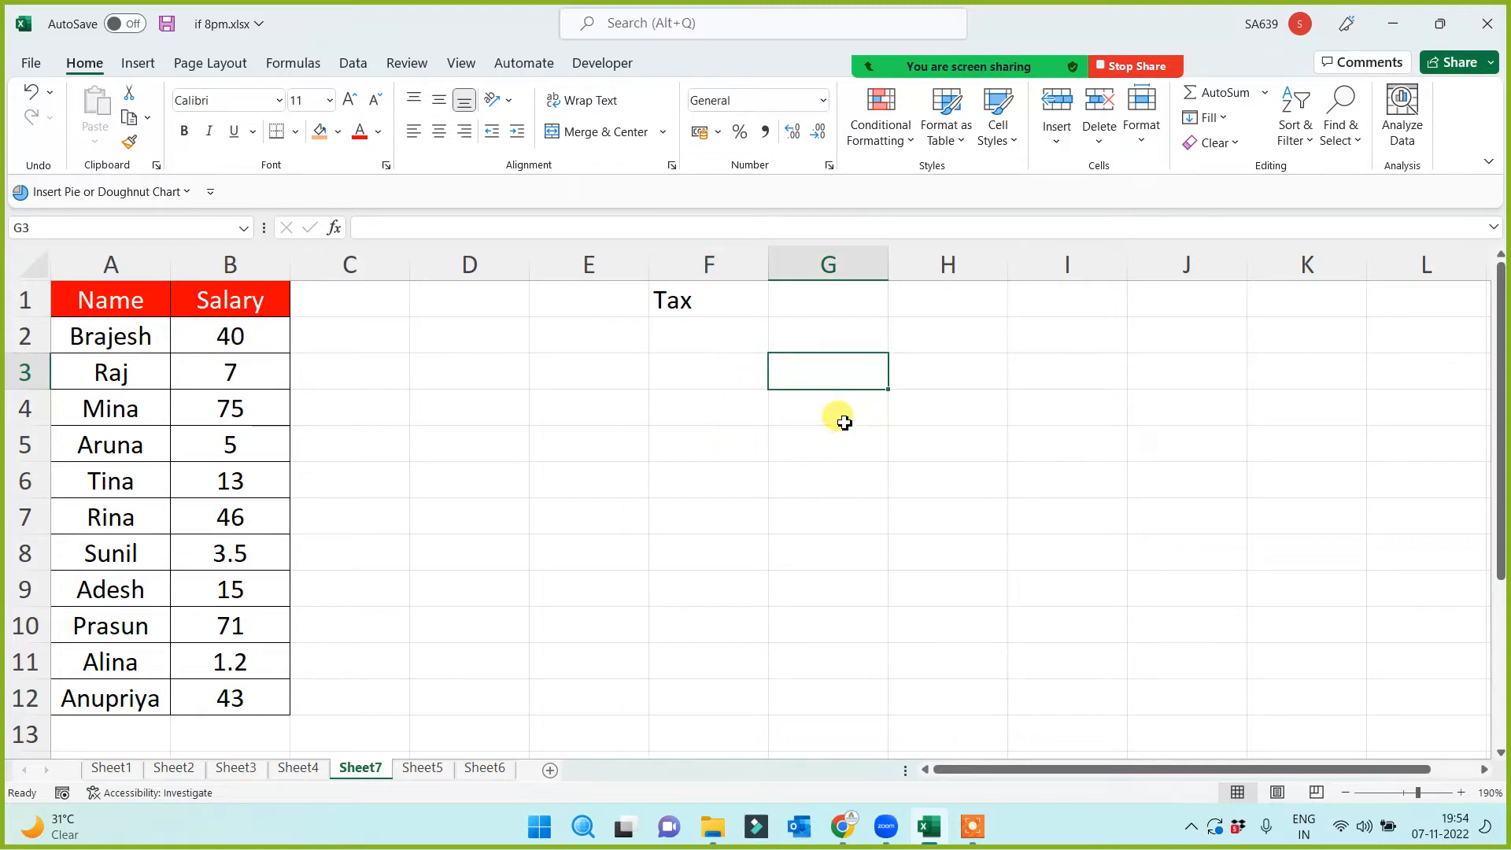
text(2.5)
key(Return)
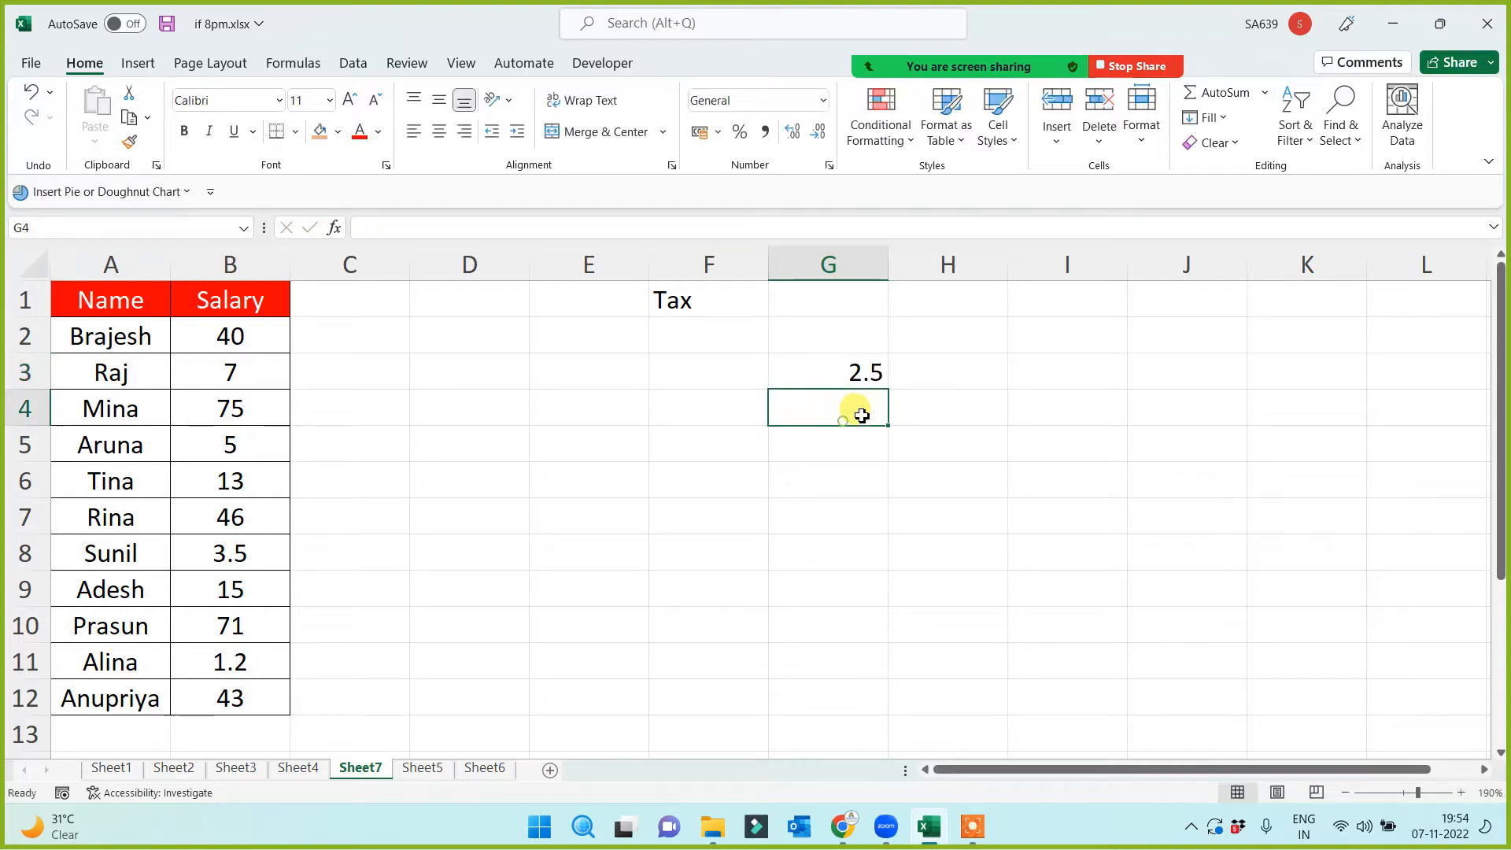
click(919, 382)
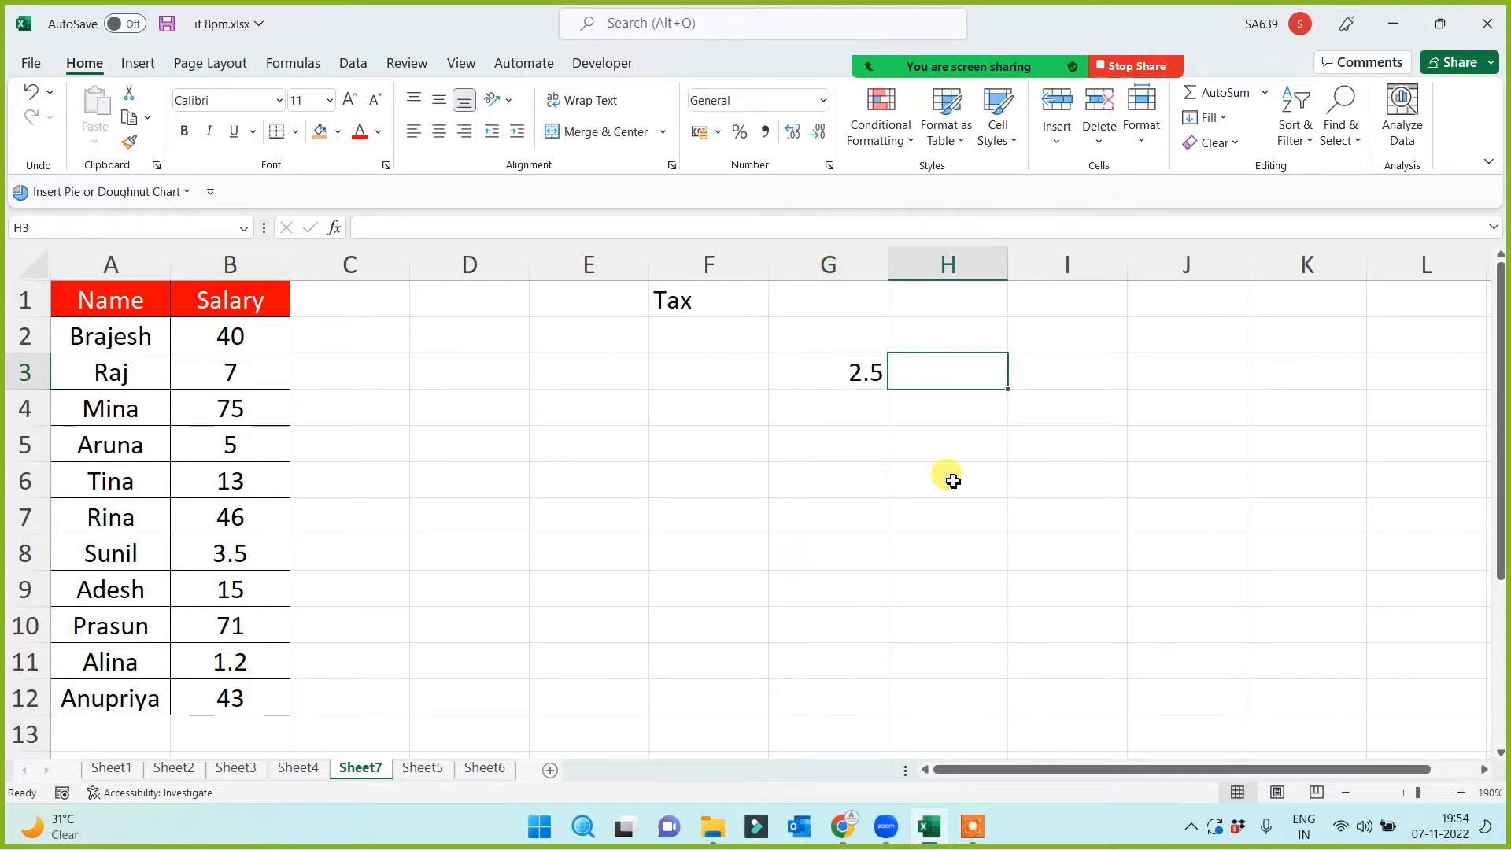
text(0)
click(935, 537)
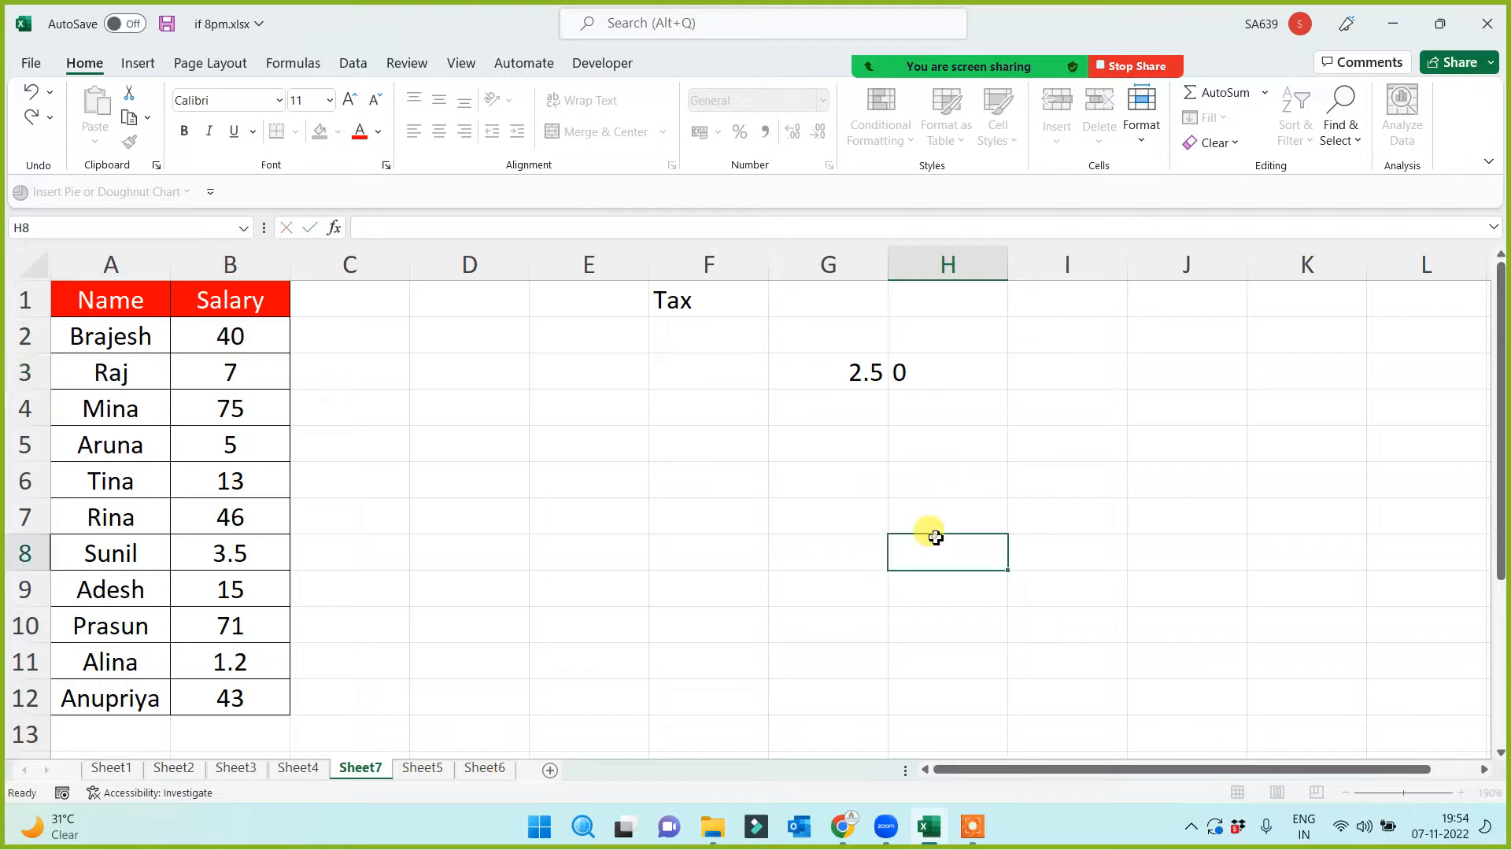
Centre the contents of column G horizontally.
click(841, 418)
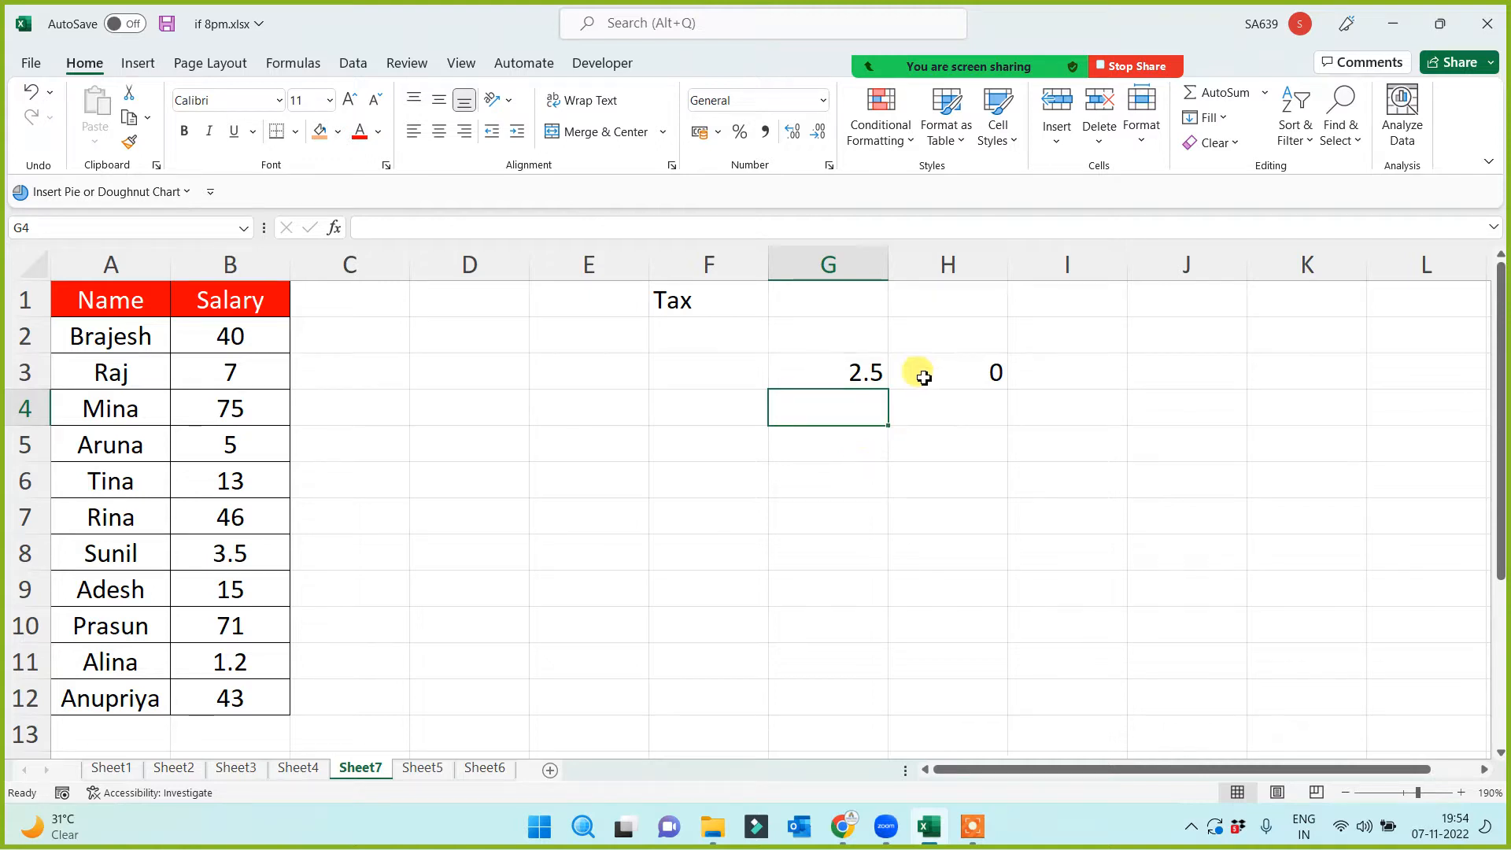
click(868, 379)
click(828, 263)
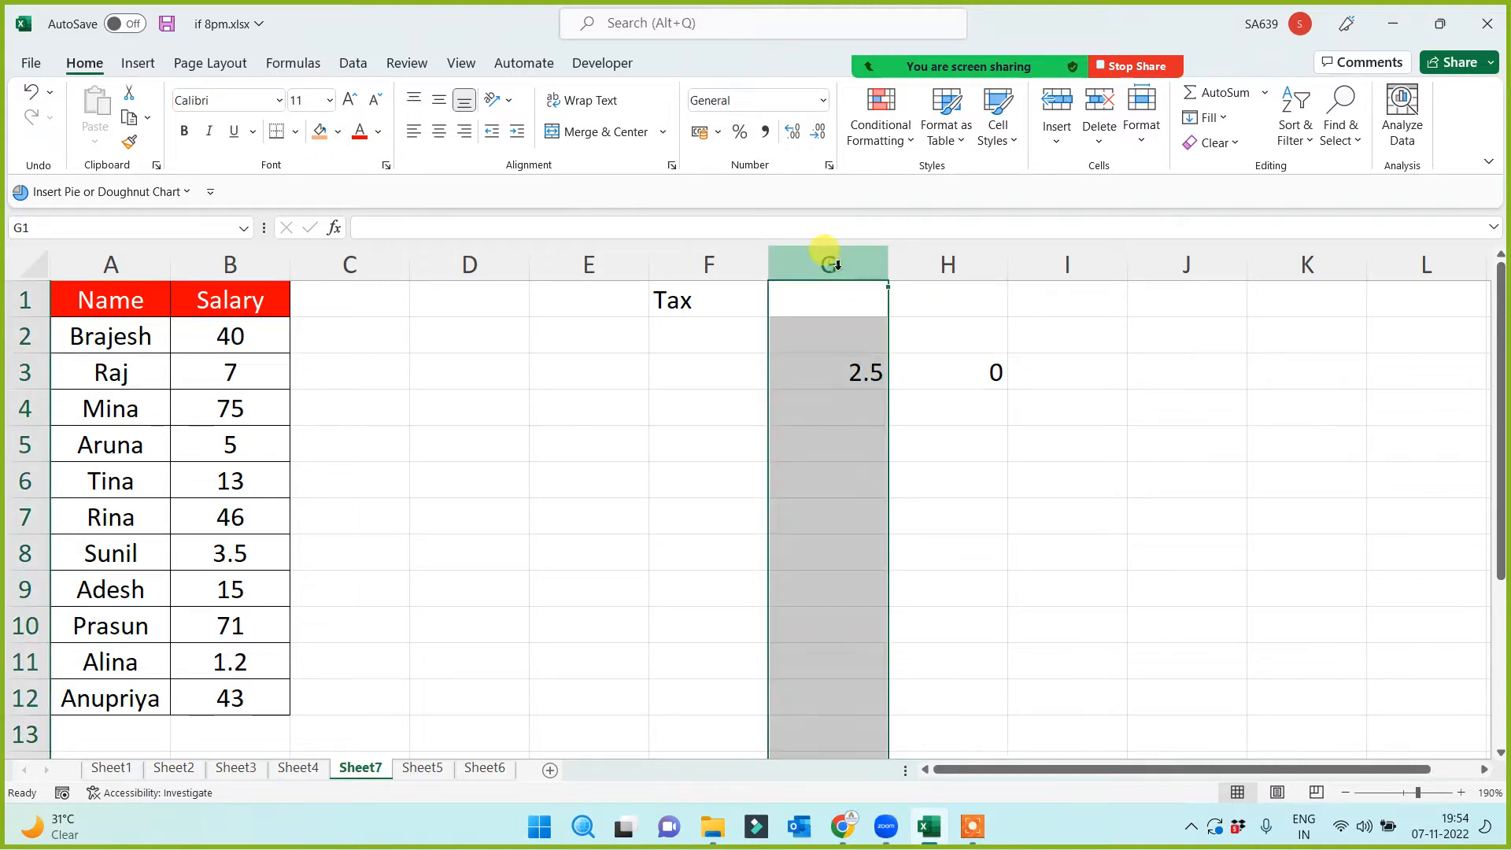
click(440, 131)
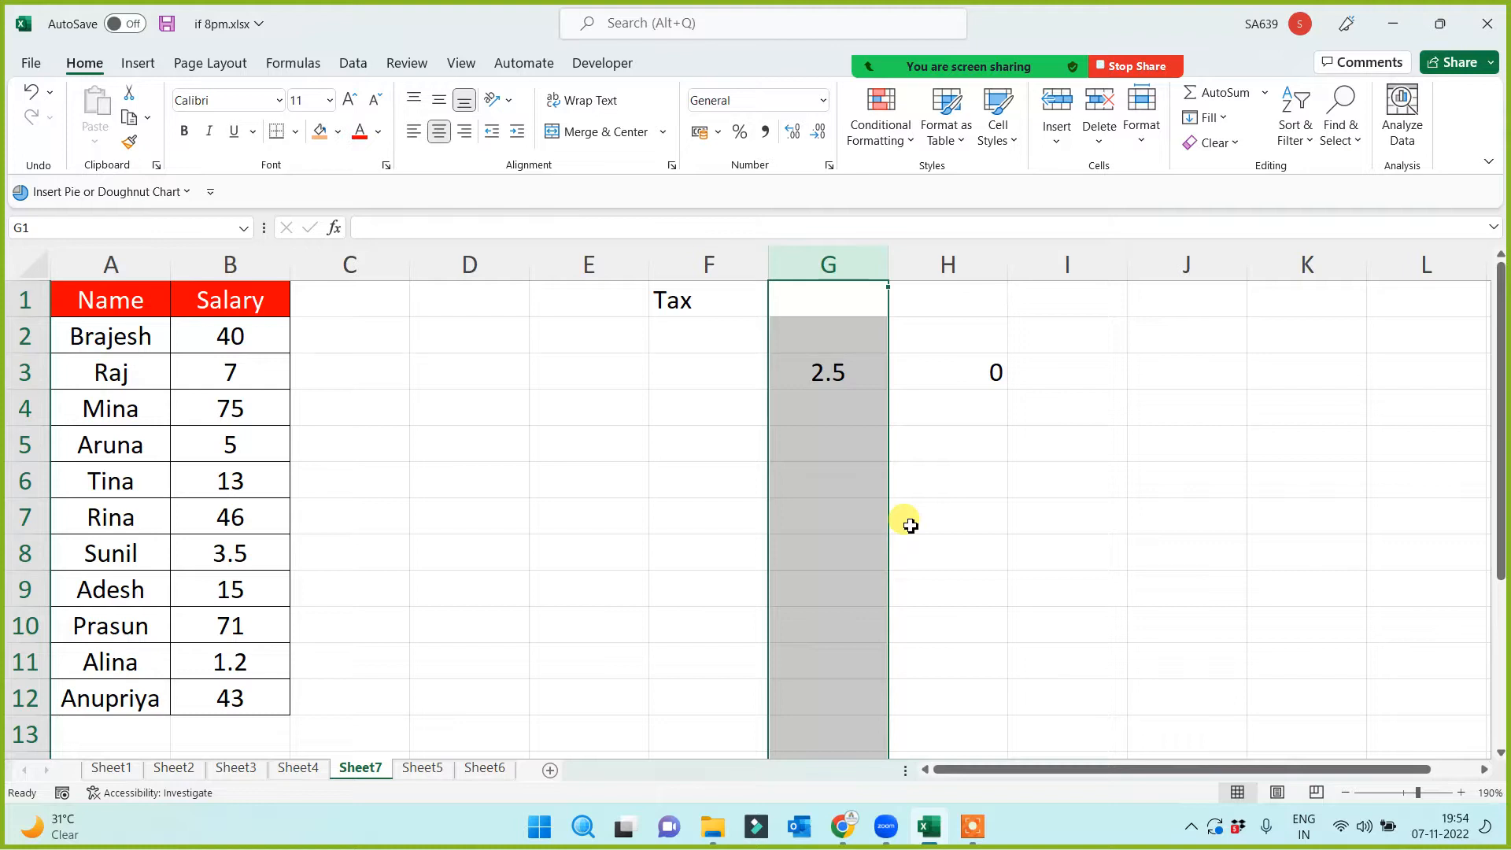
click(911, 526)
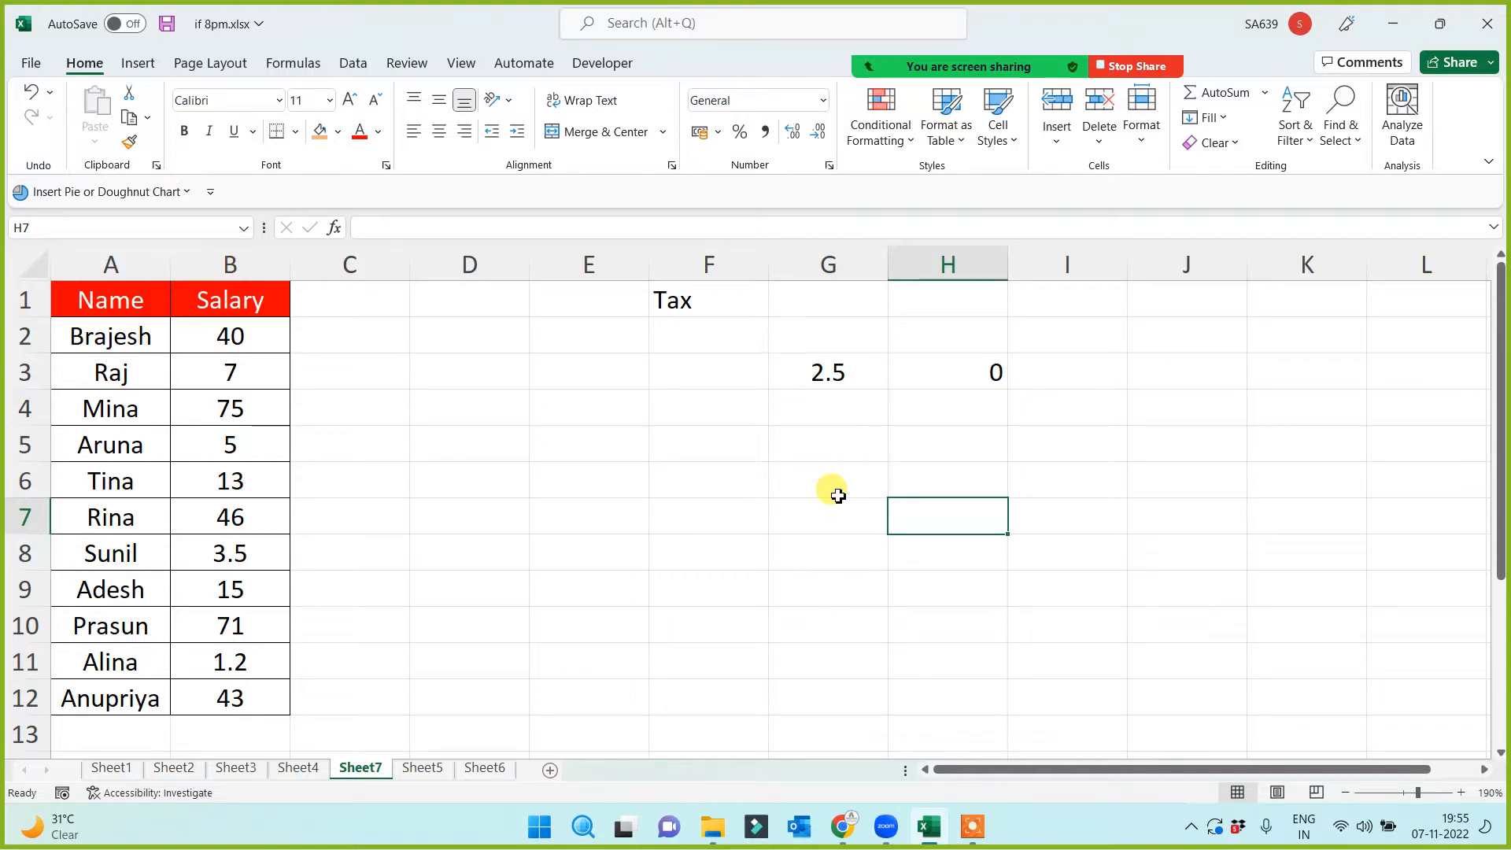
Enter the second tax slab with the limit 5 in G4 and the rate 5% in H4.
click(832, 407)
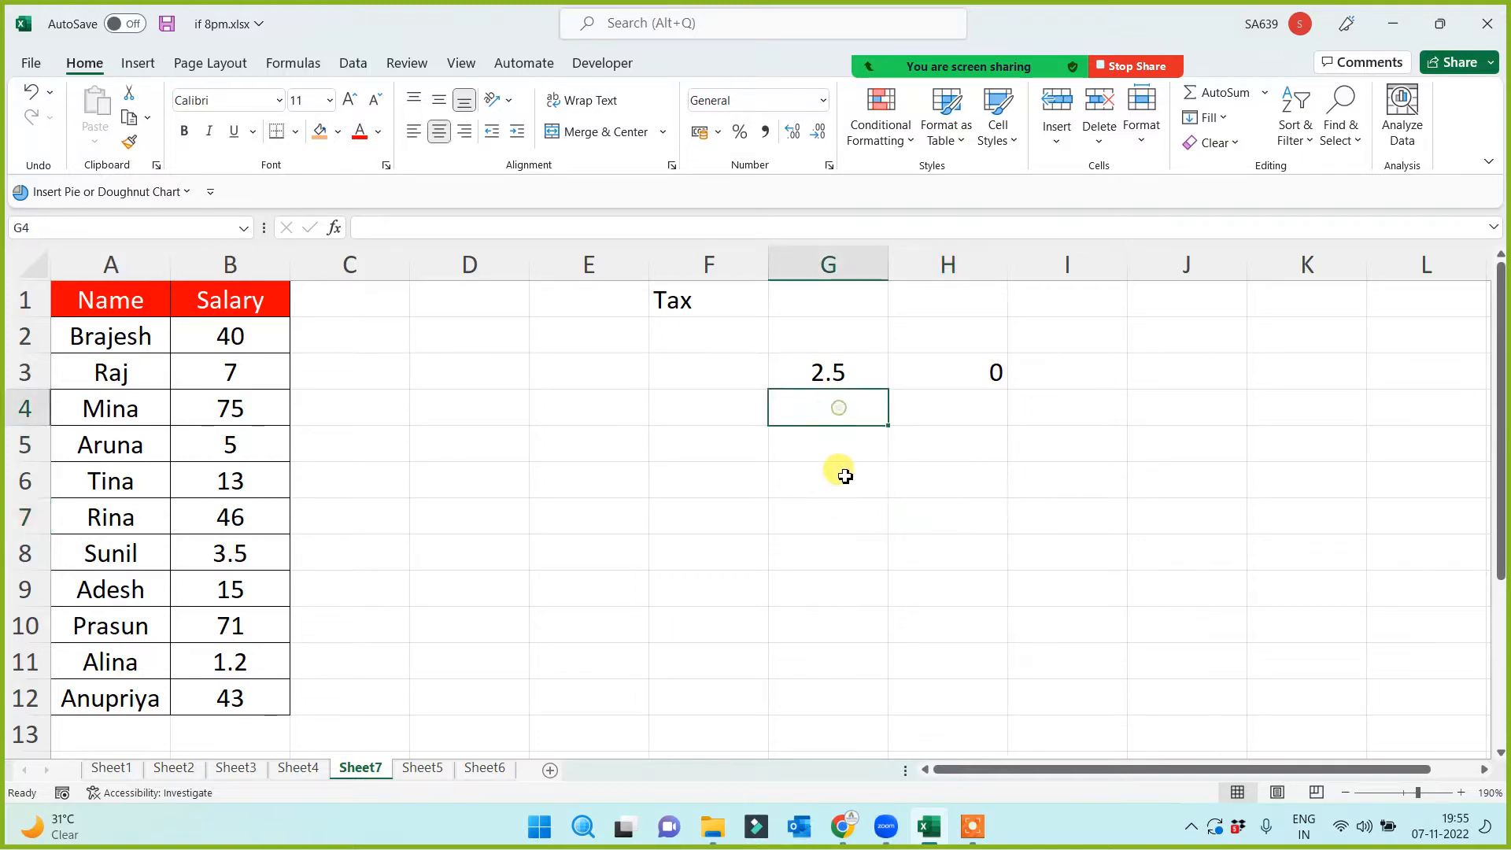
text(5)
click(836, 502)
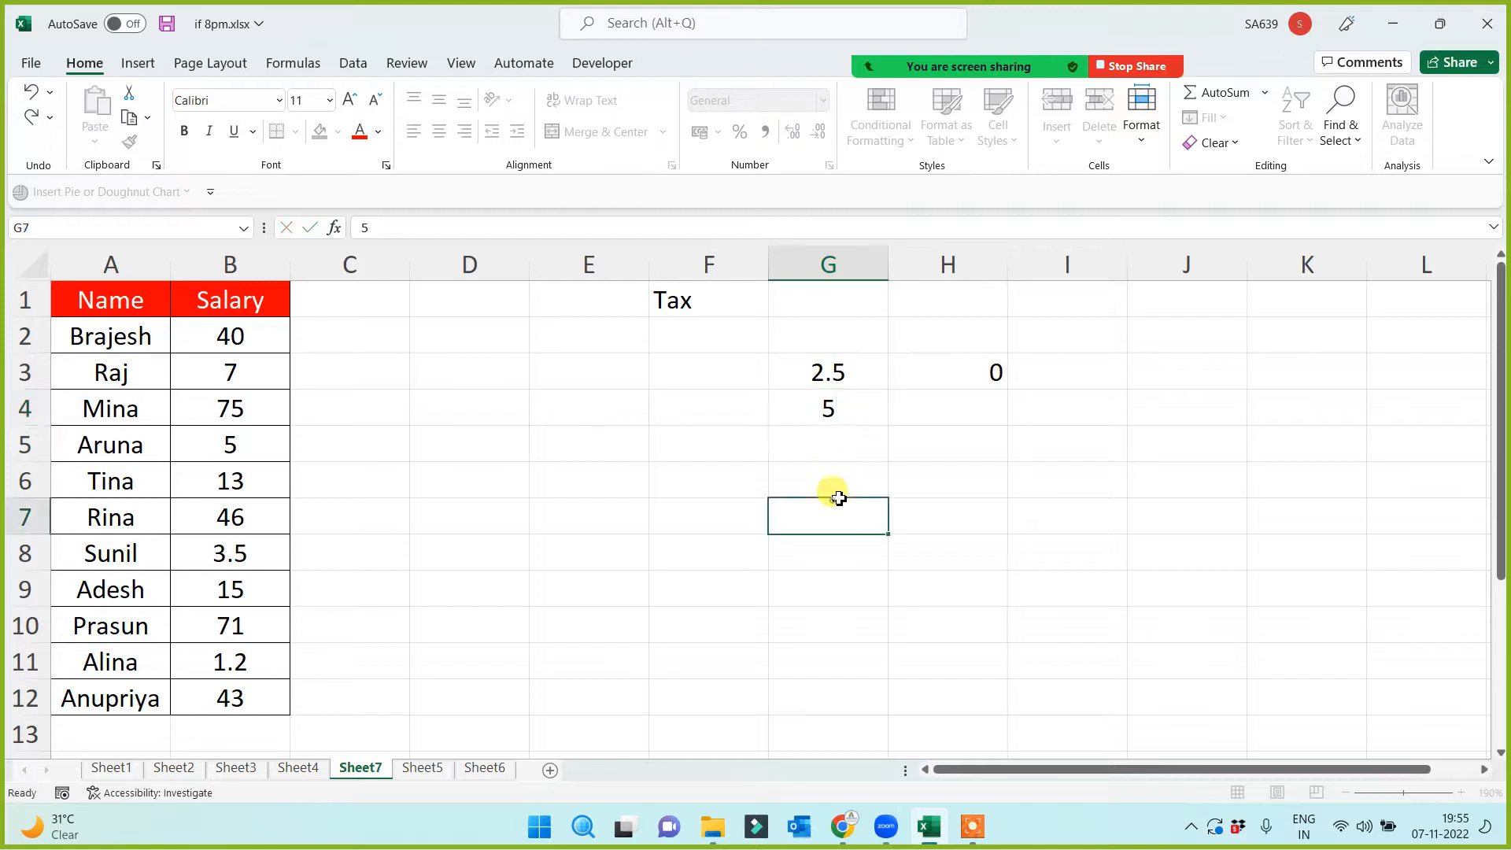
click(957, 407)
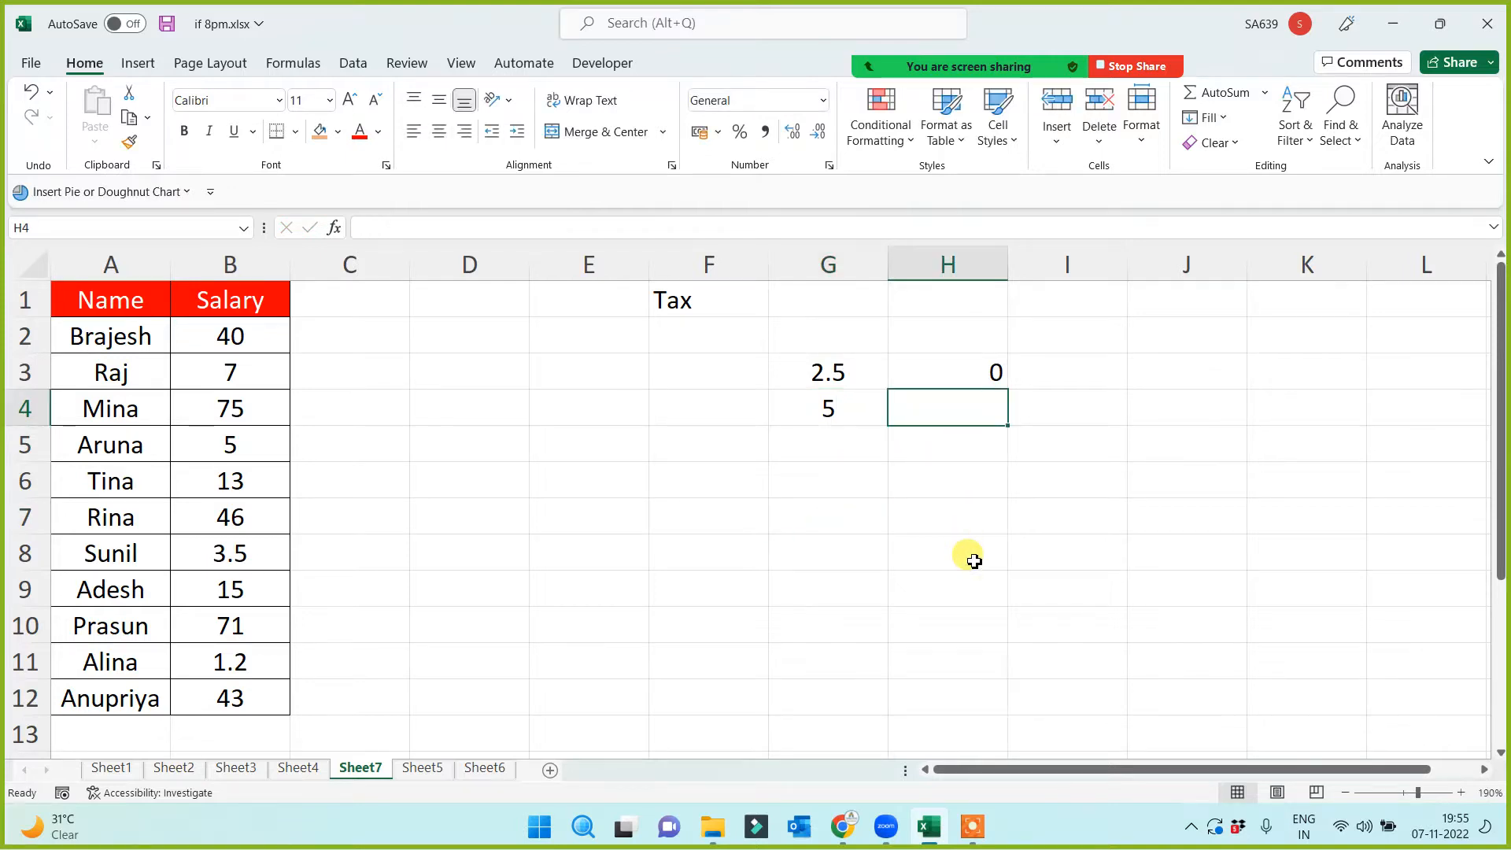
text(5%)
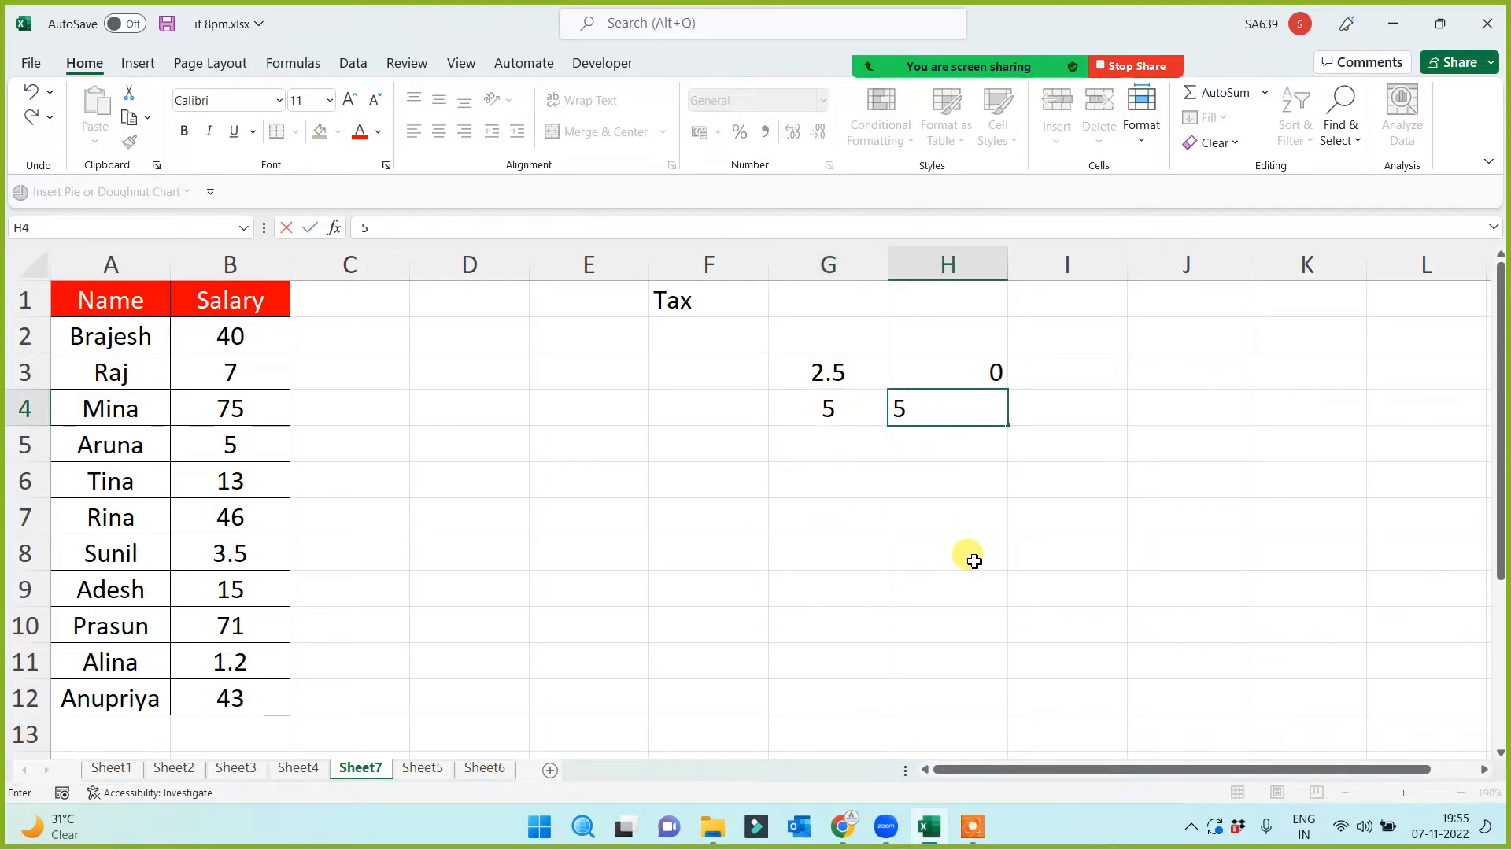
click(940, 622)
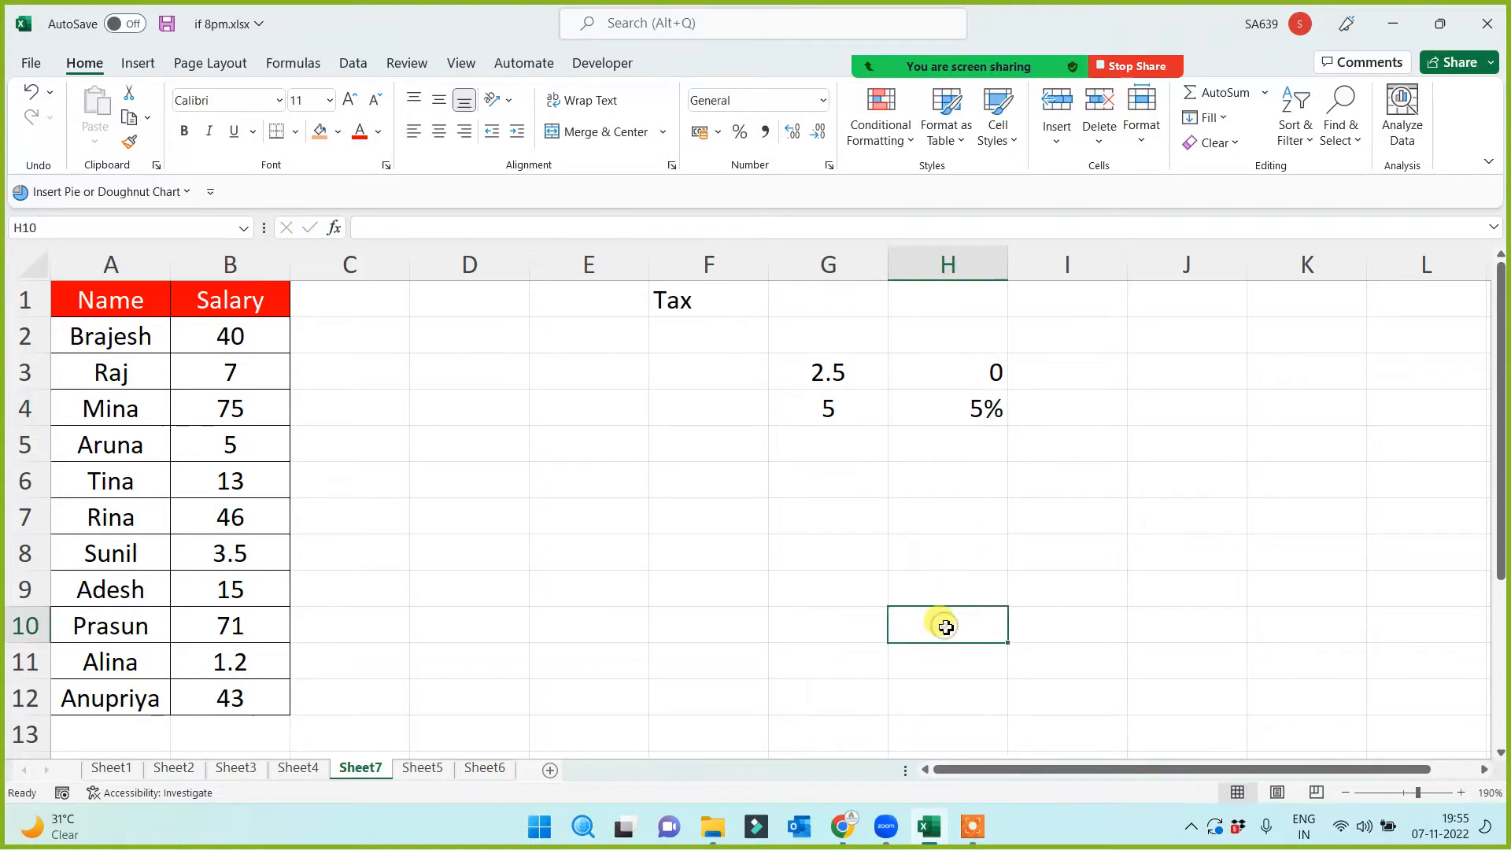
click(821, 405)
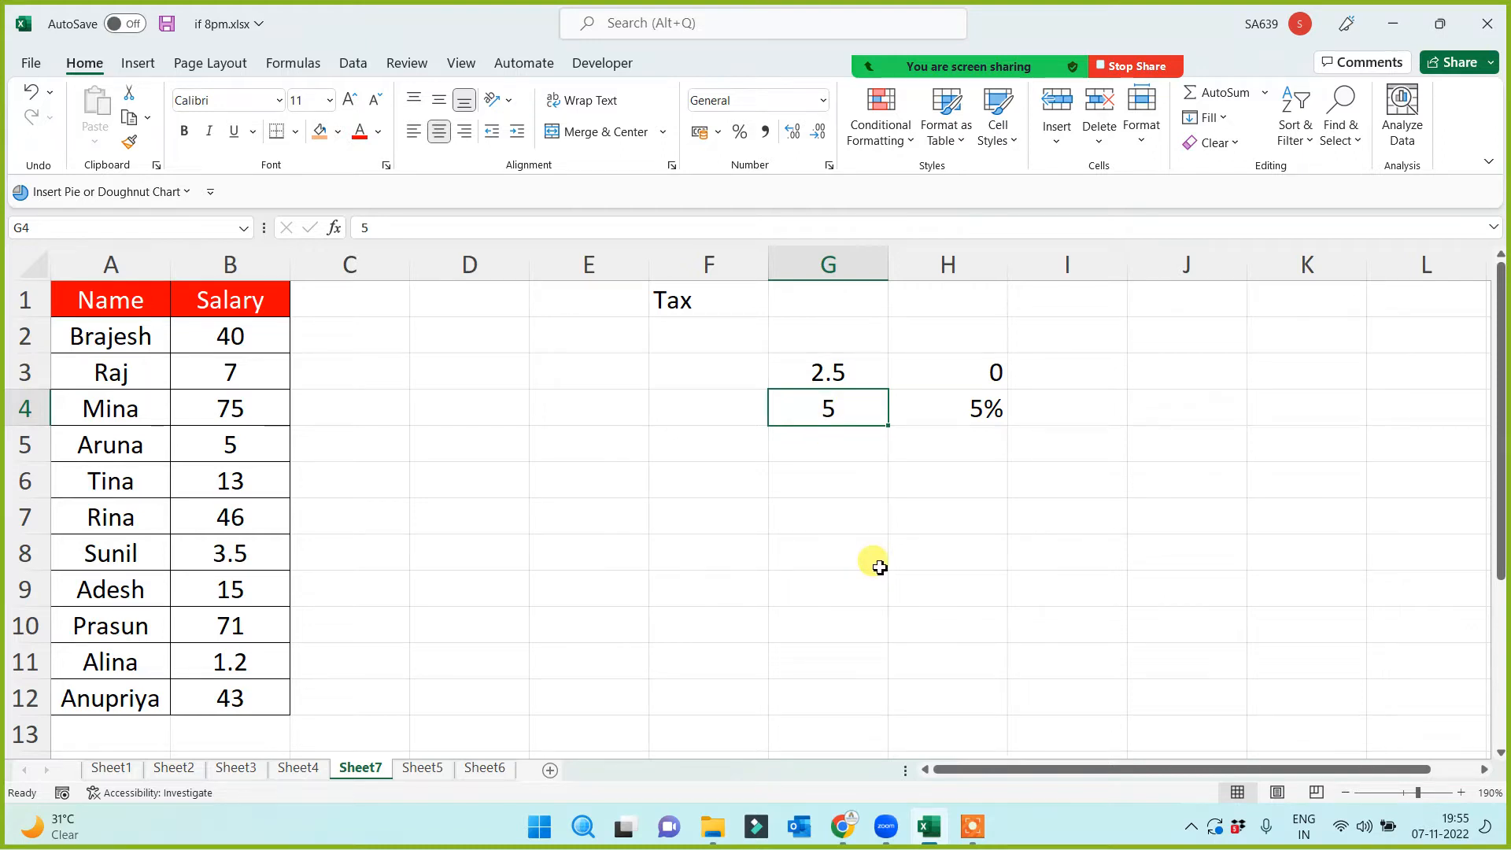
click(841, 448)
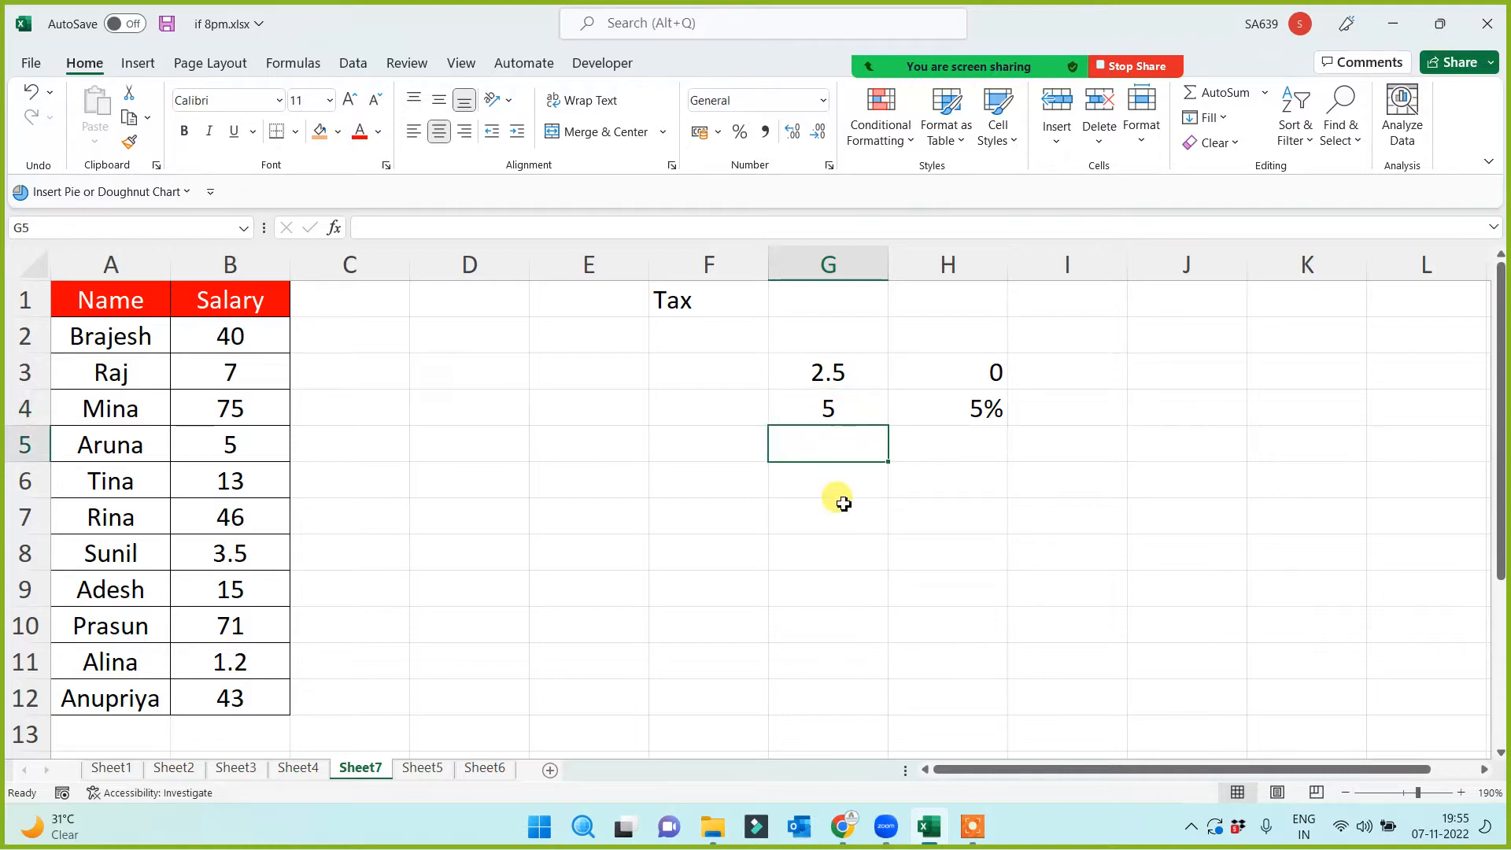
text(4999)
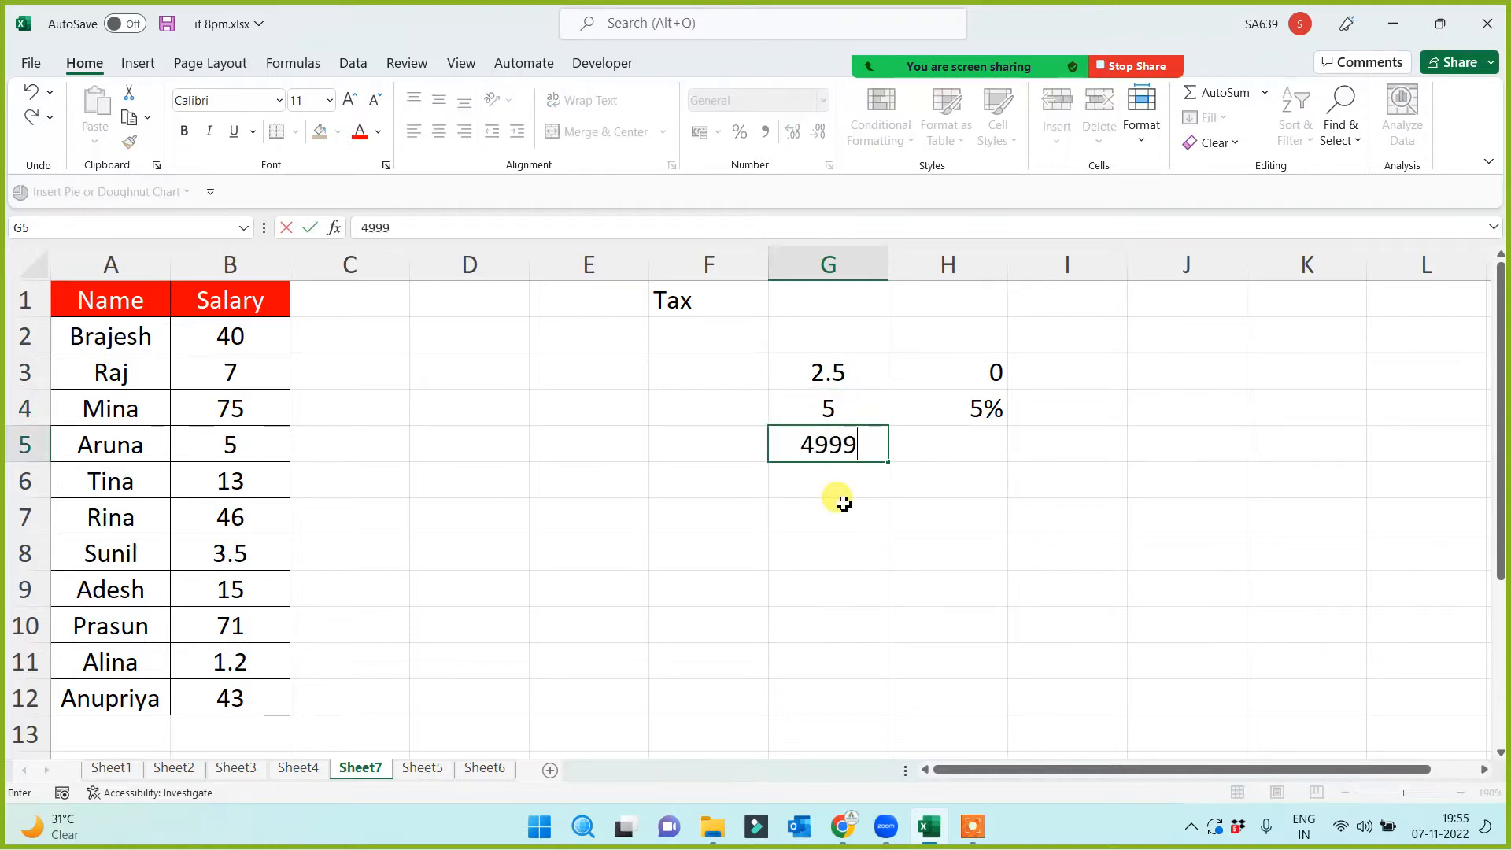
text(9)
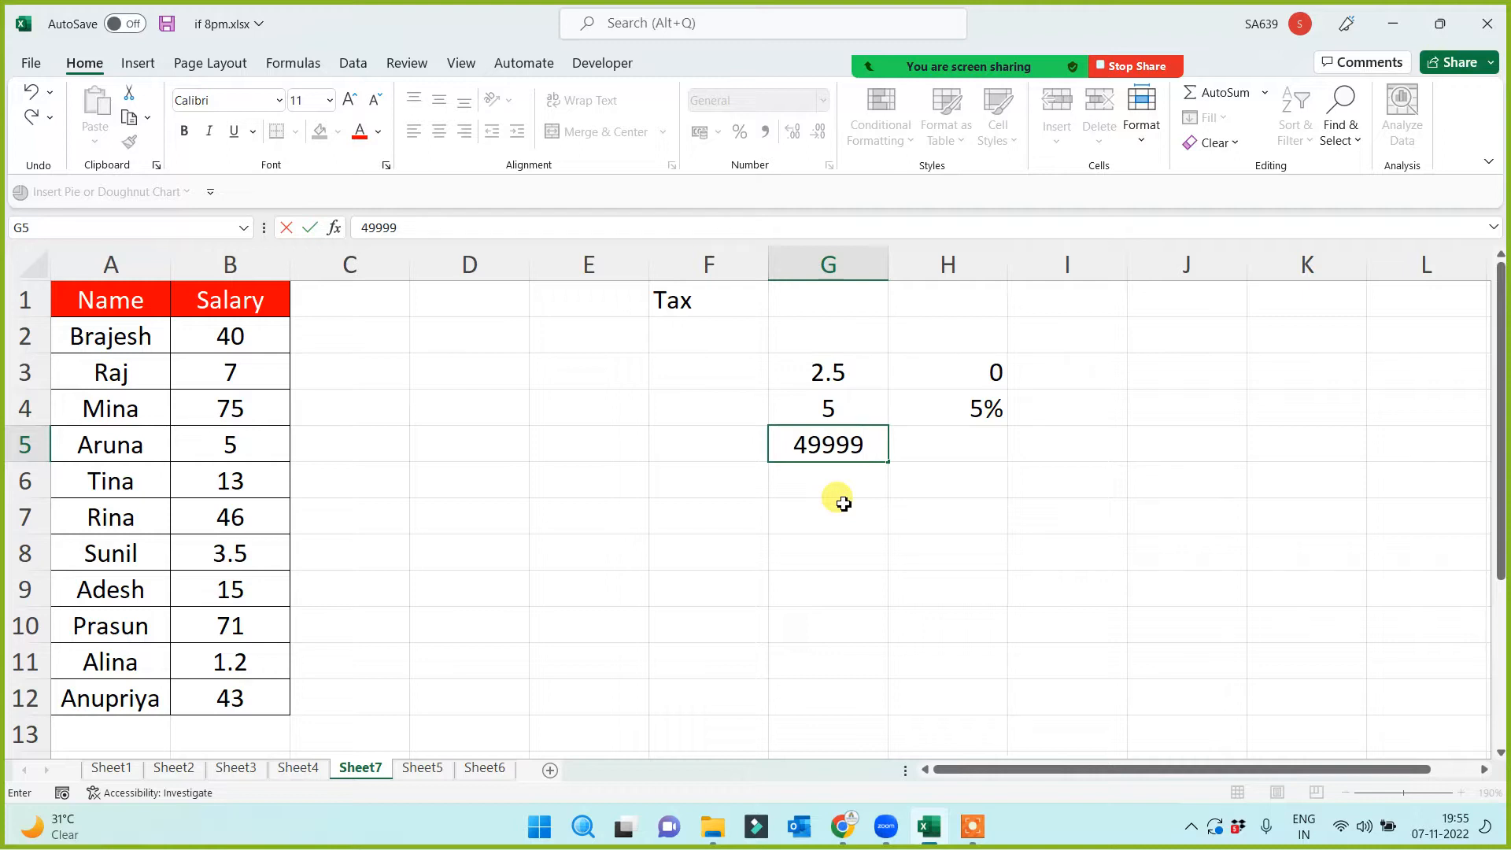
text(-)
key(BackSpace)
text(0)
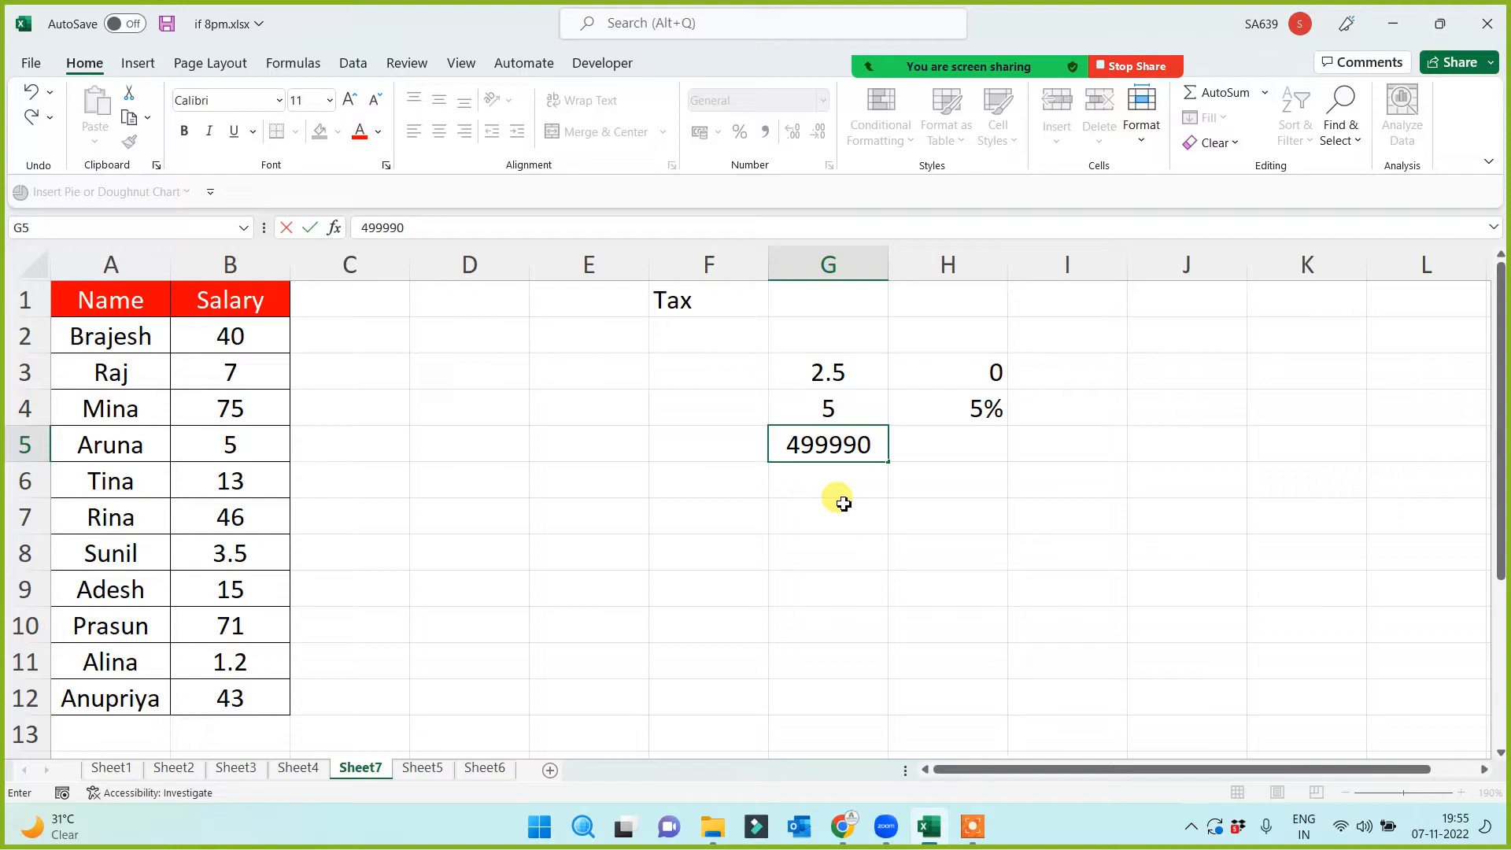
key(BackSpace)
text(9)
key(BackSpace)
key(BackSpace)
key(BackSpace)
key(BackSpace)
key(BackSpace)
key(BackSpace)
text(5000000)
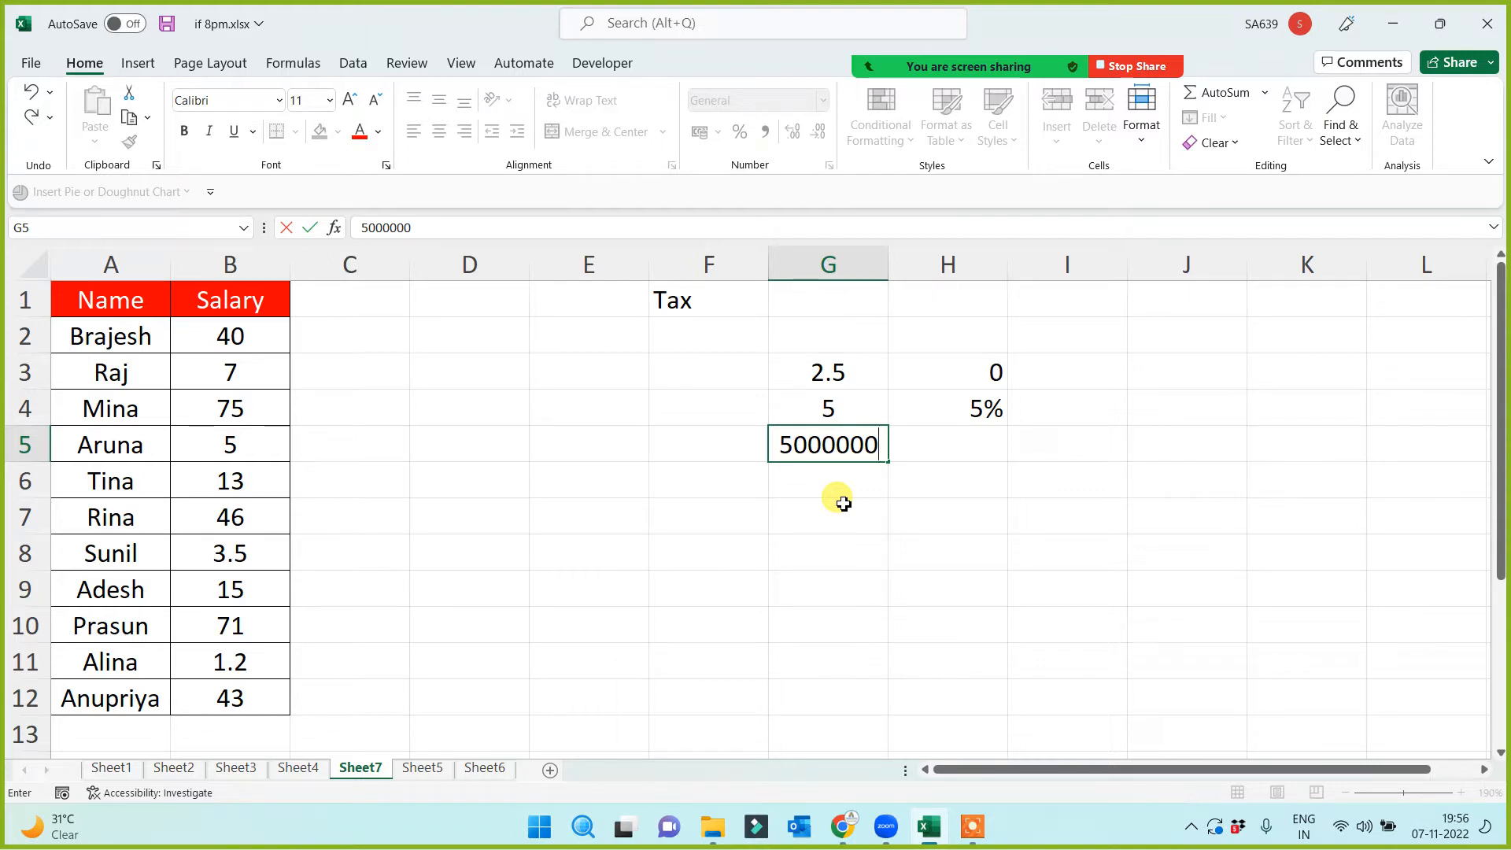
key(Escape)
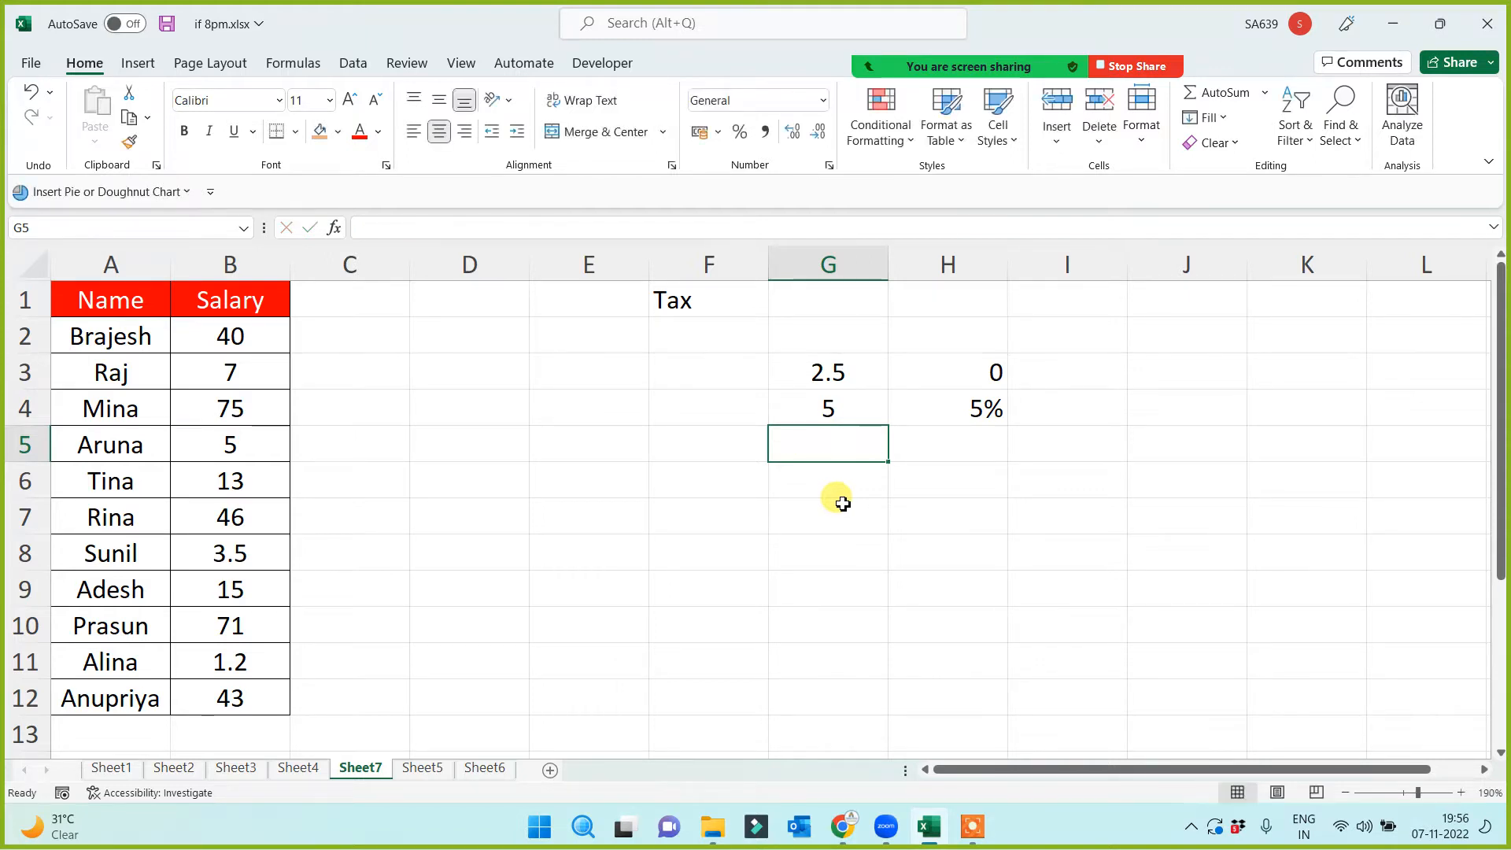
click(830, 396)
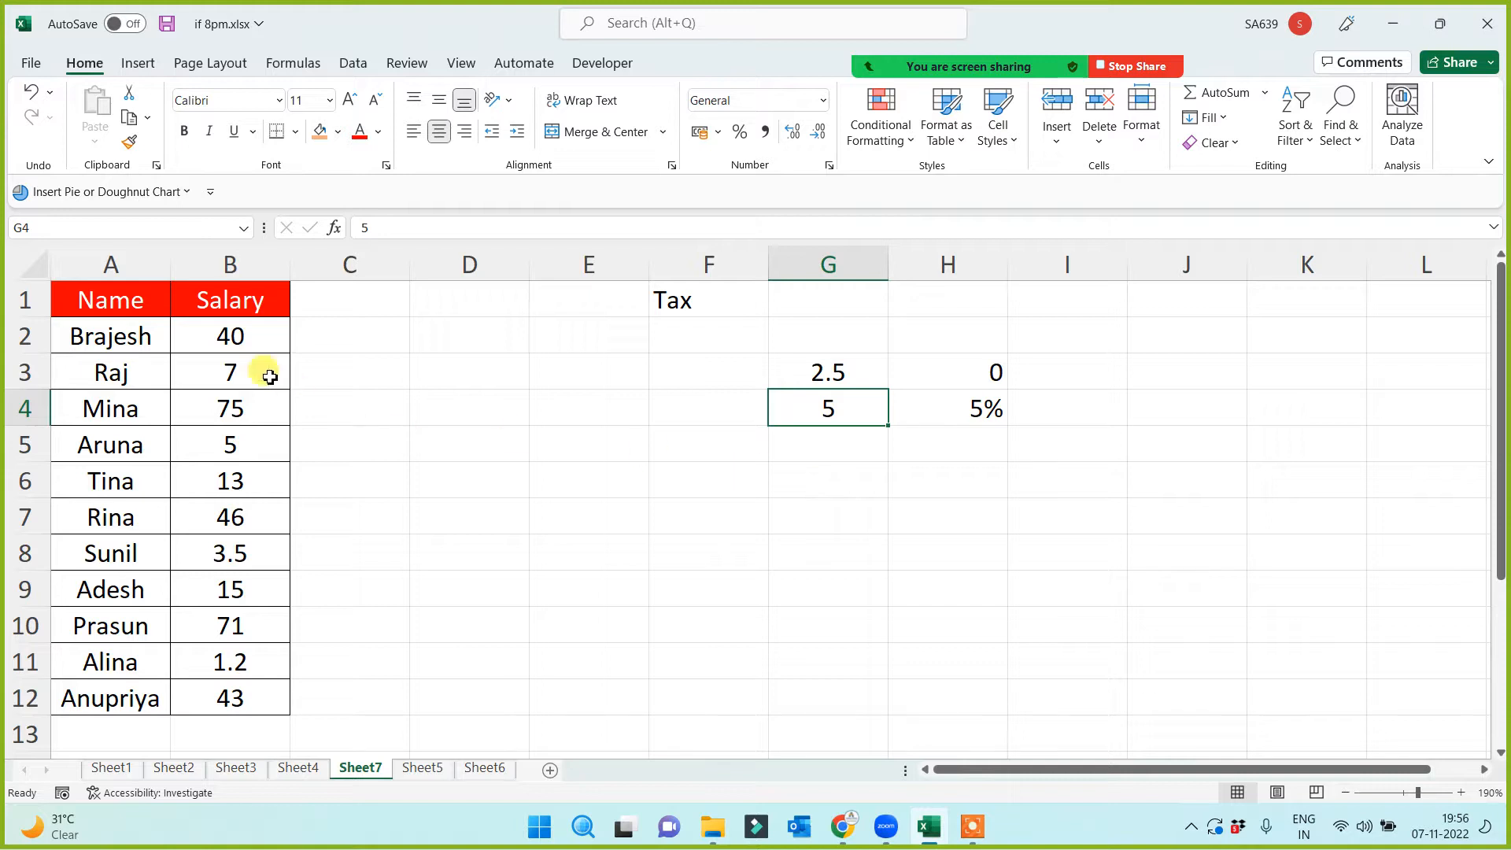
drag(209, 336, 202, 702)
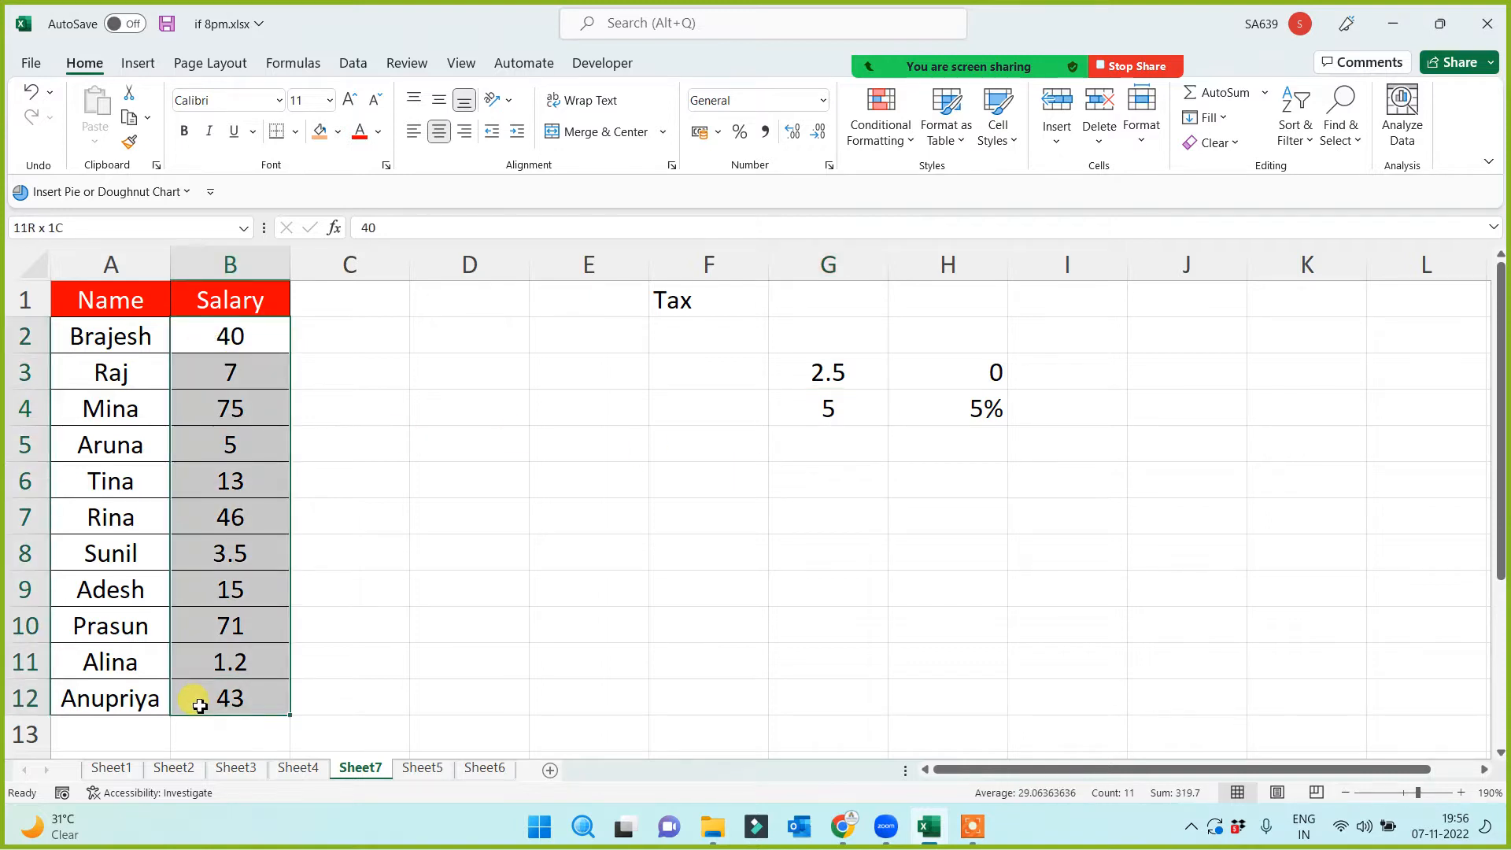
click(838, 415)
click(954, 408)
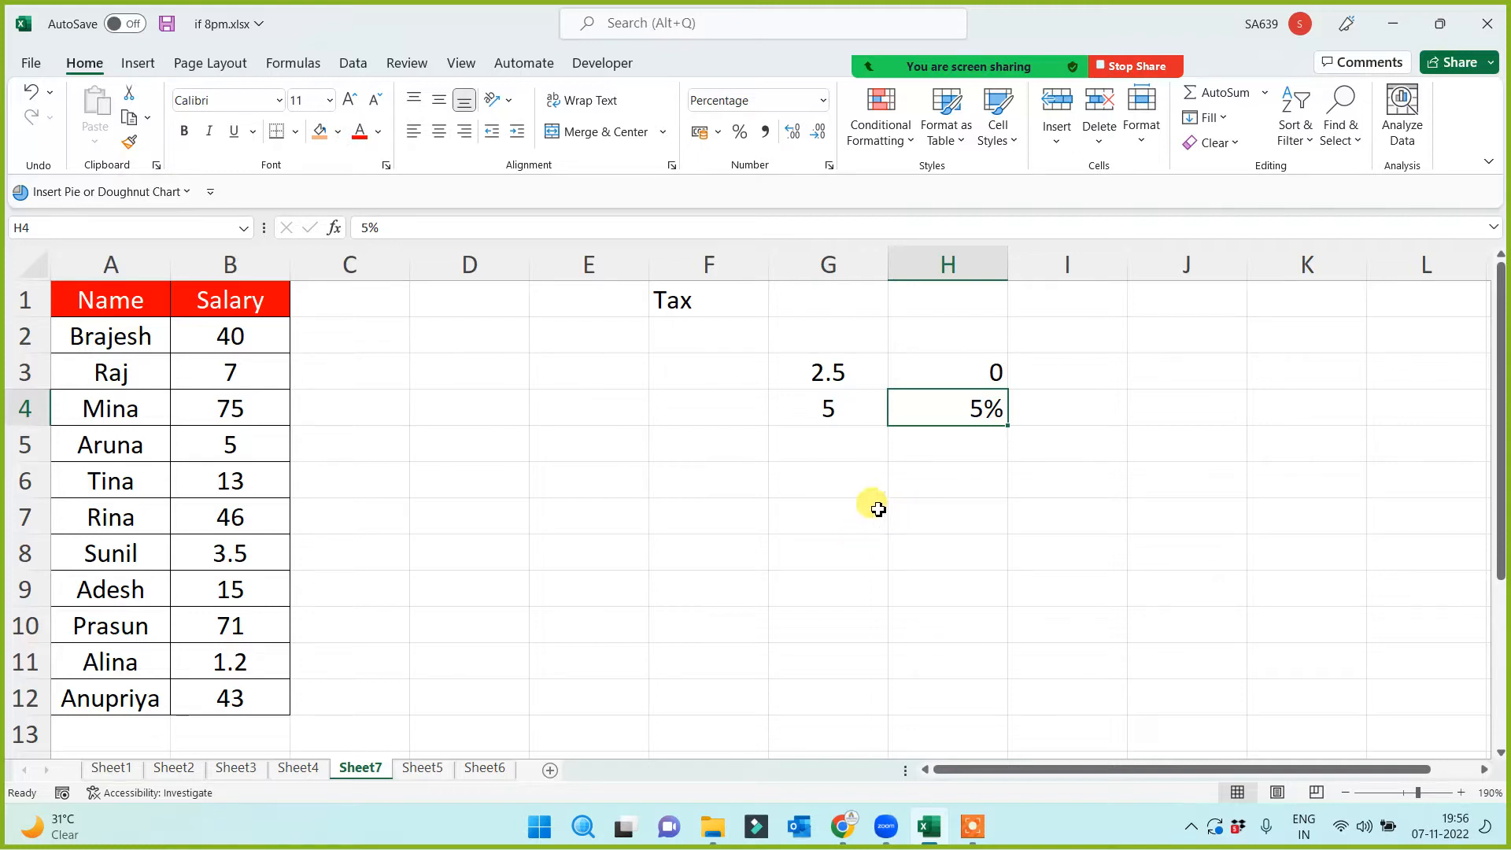
Enter the third tax slab with the limit 10 in G5 and the rate 10% in H5.
click(824, 442)
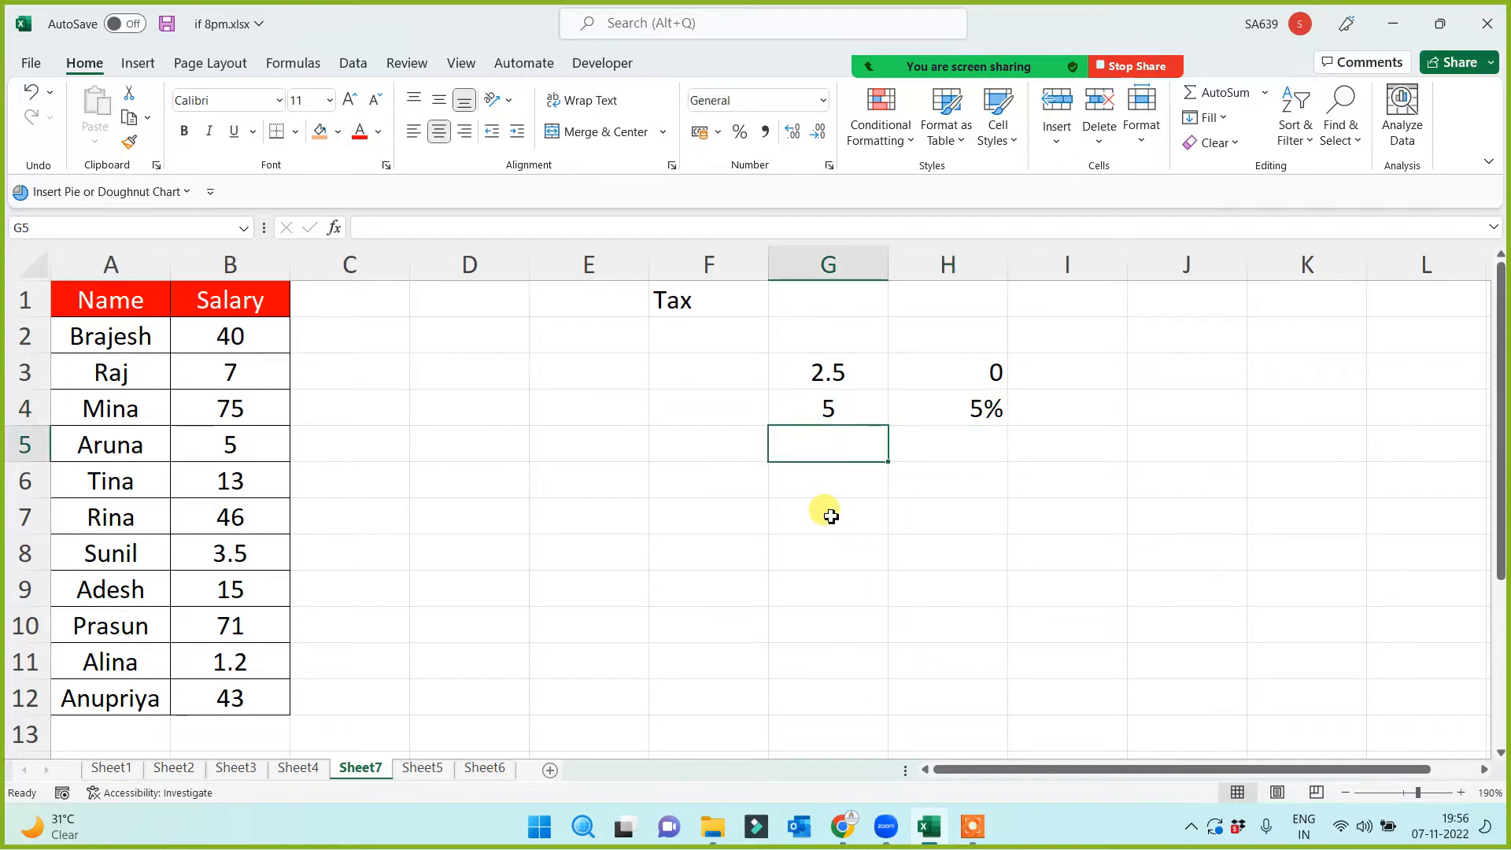
text(10)
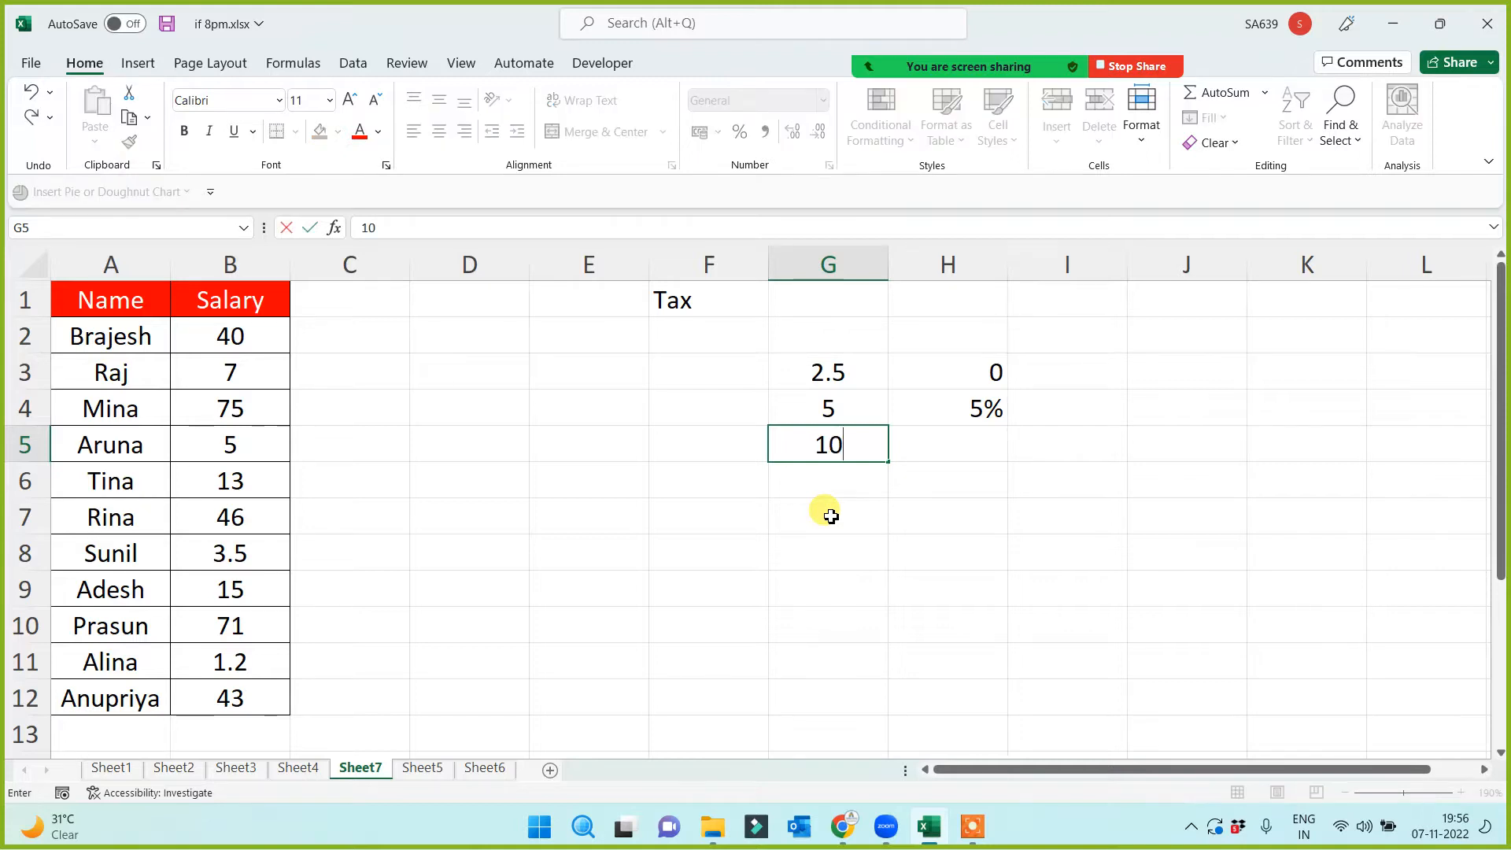
click(828, 515)
click(846, 403)
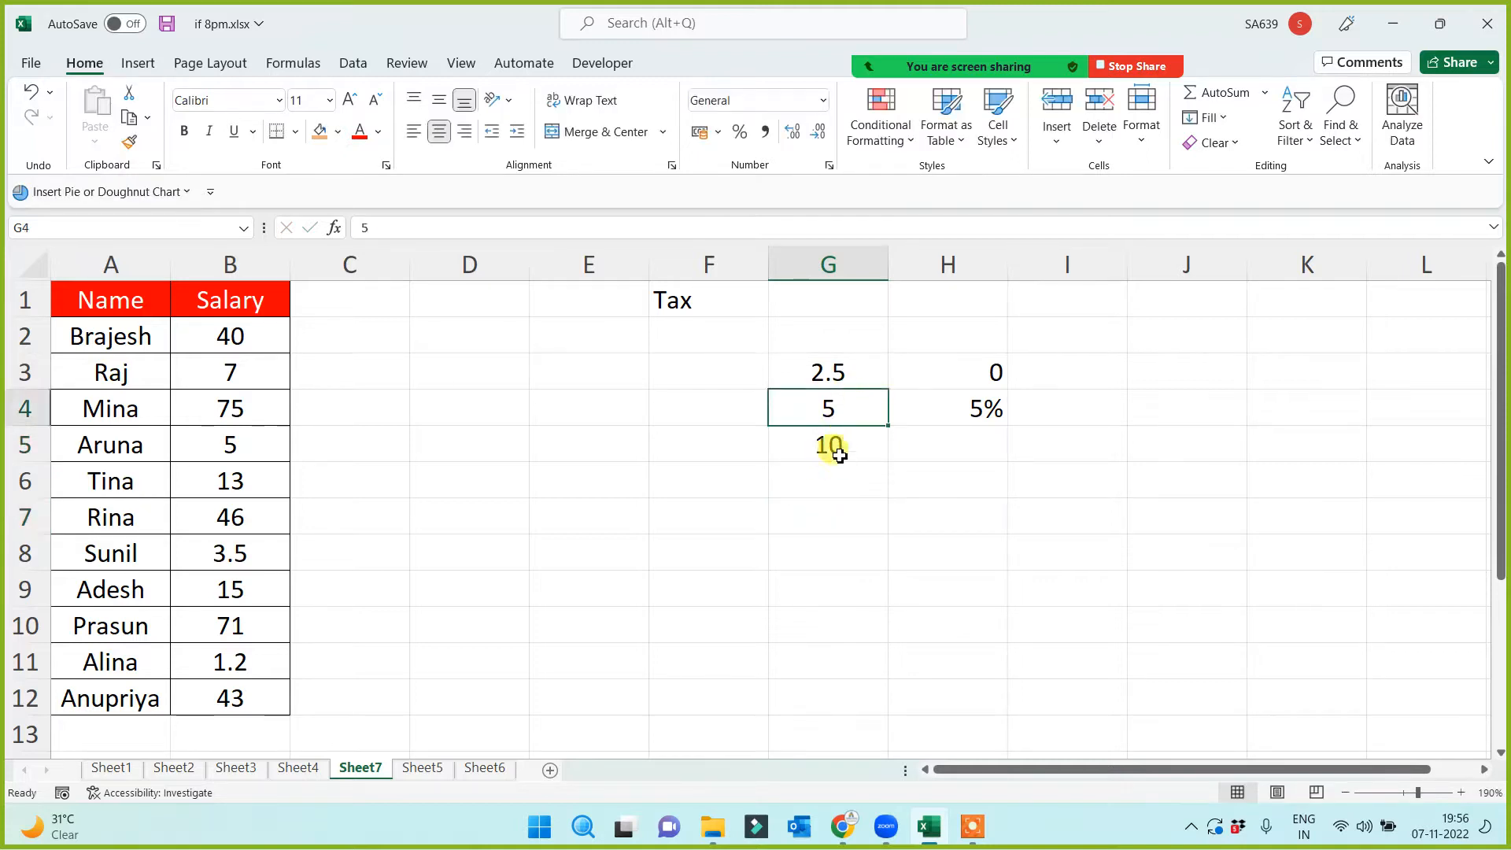
click(837, 445)
click(848, 408)
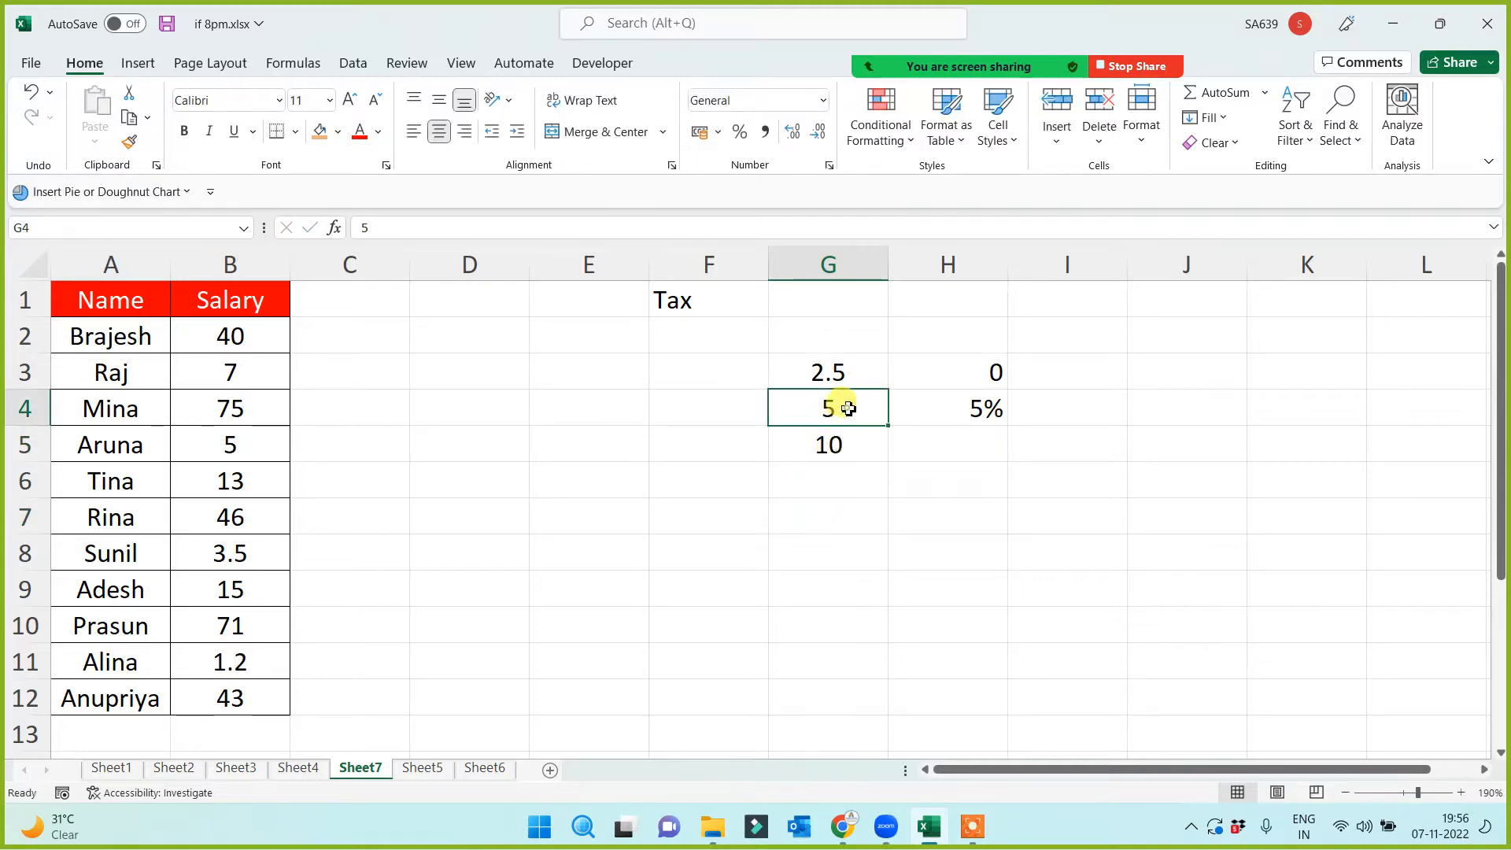
click(842, 449)
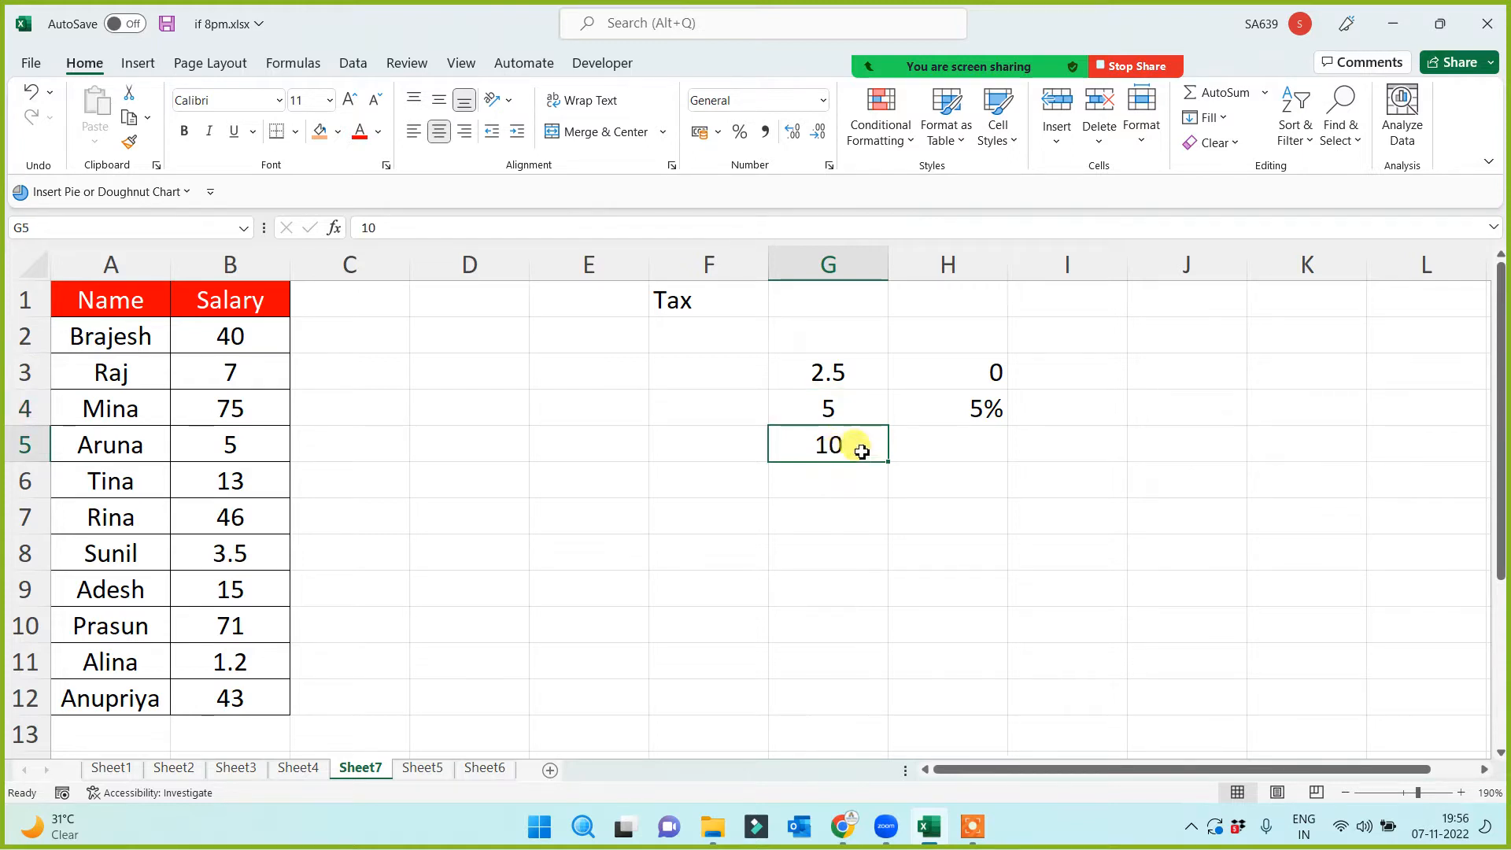
click(978, 409)
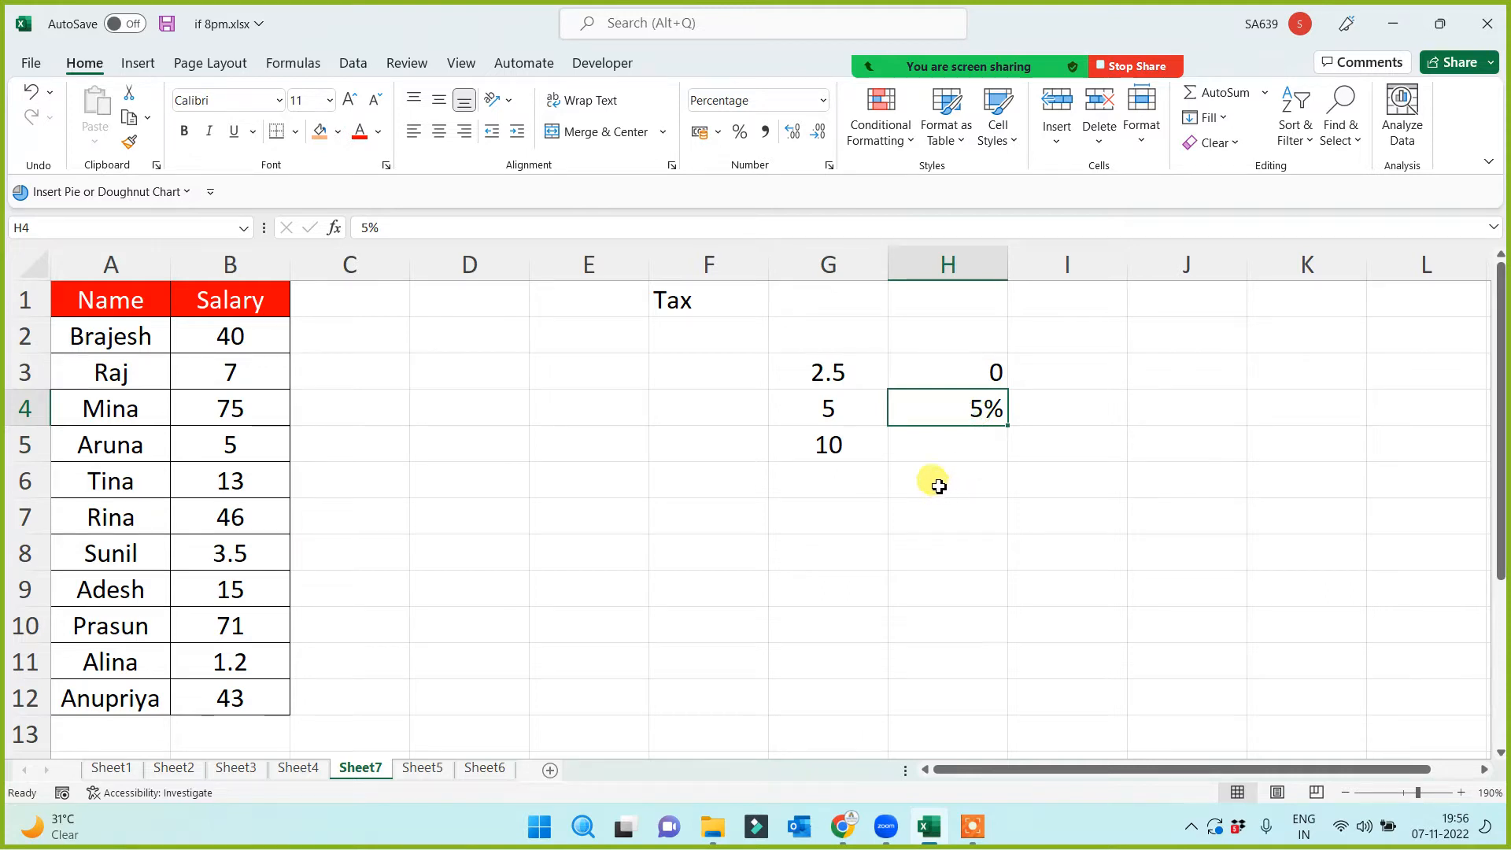
click(952, 445)
text(10)
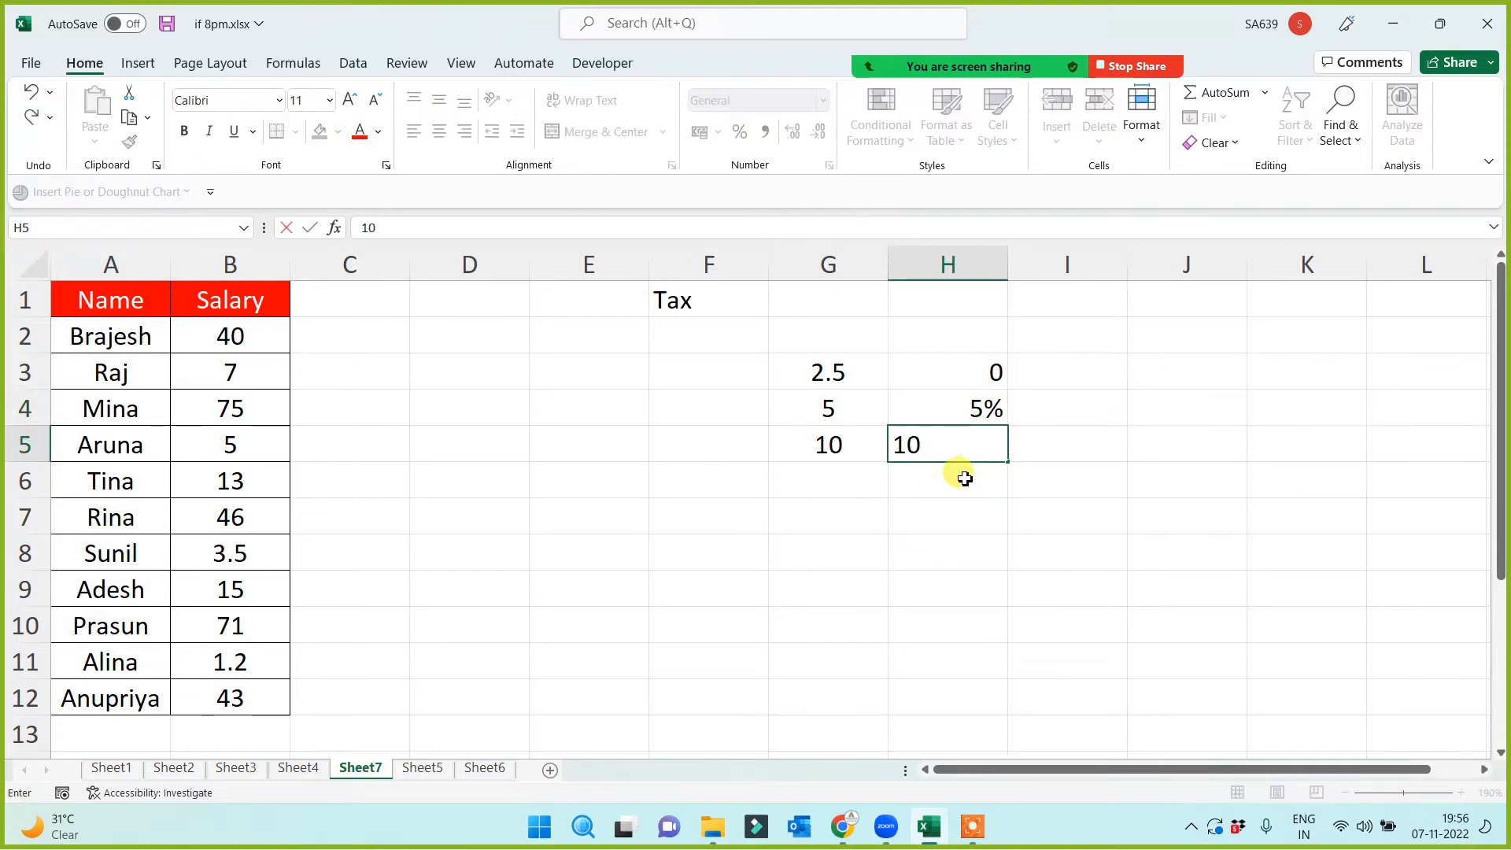
text(%)
key(Return)
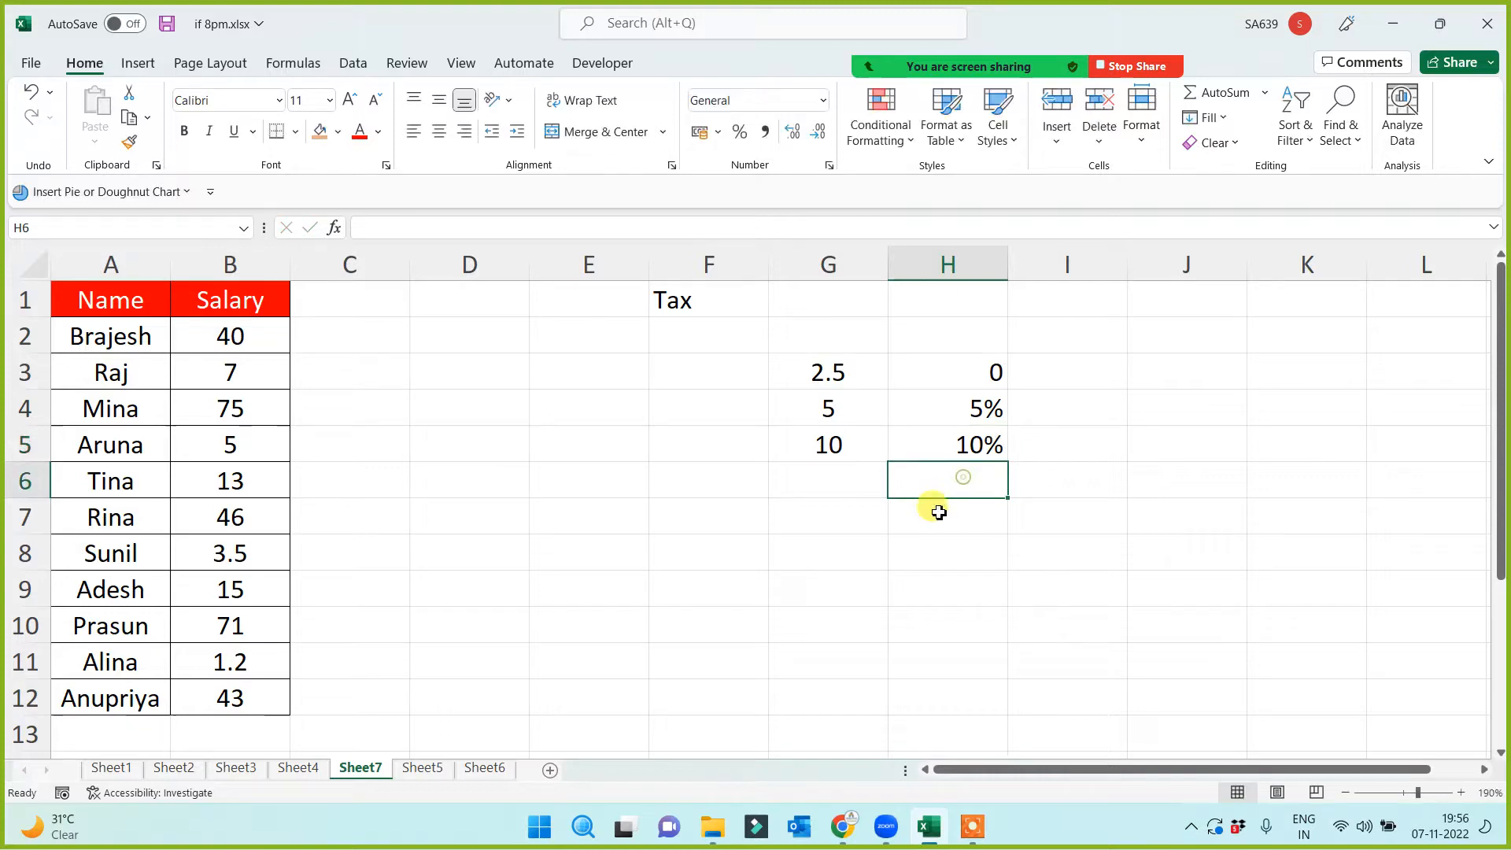
Enter the fourth tax slab with the limit 15 in G6 and the rate 20% in H6.
click(837, 482)
text(15)
key(Return)
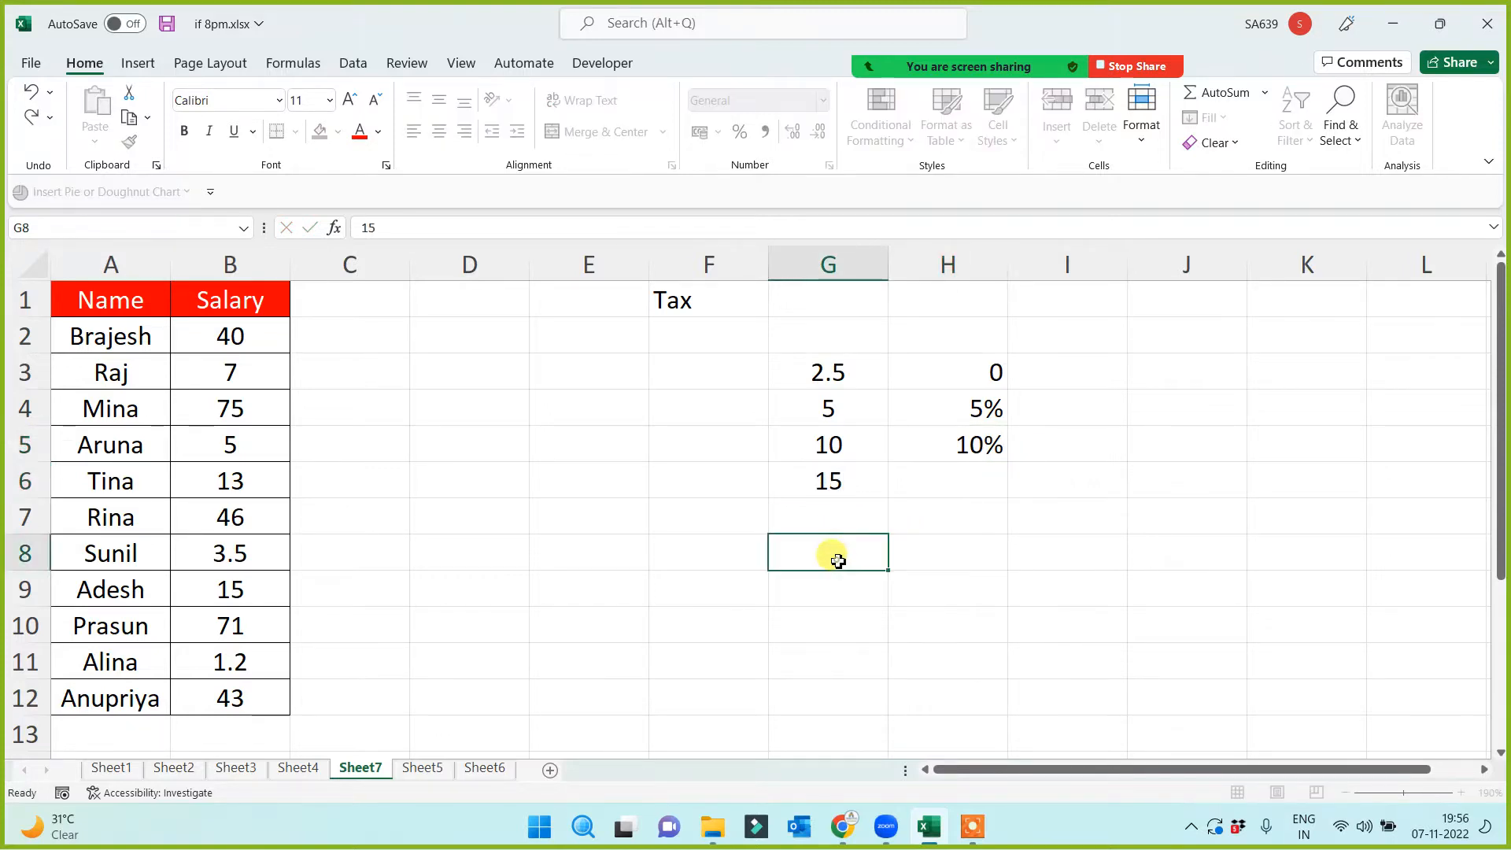
click(934, 482)
text(20%)
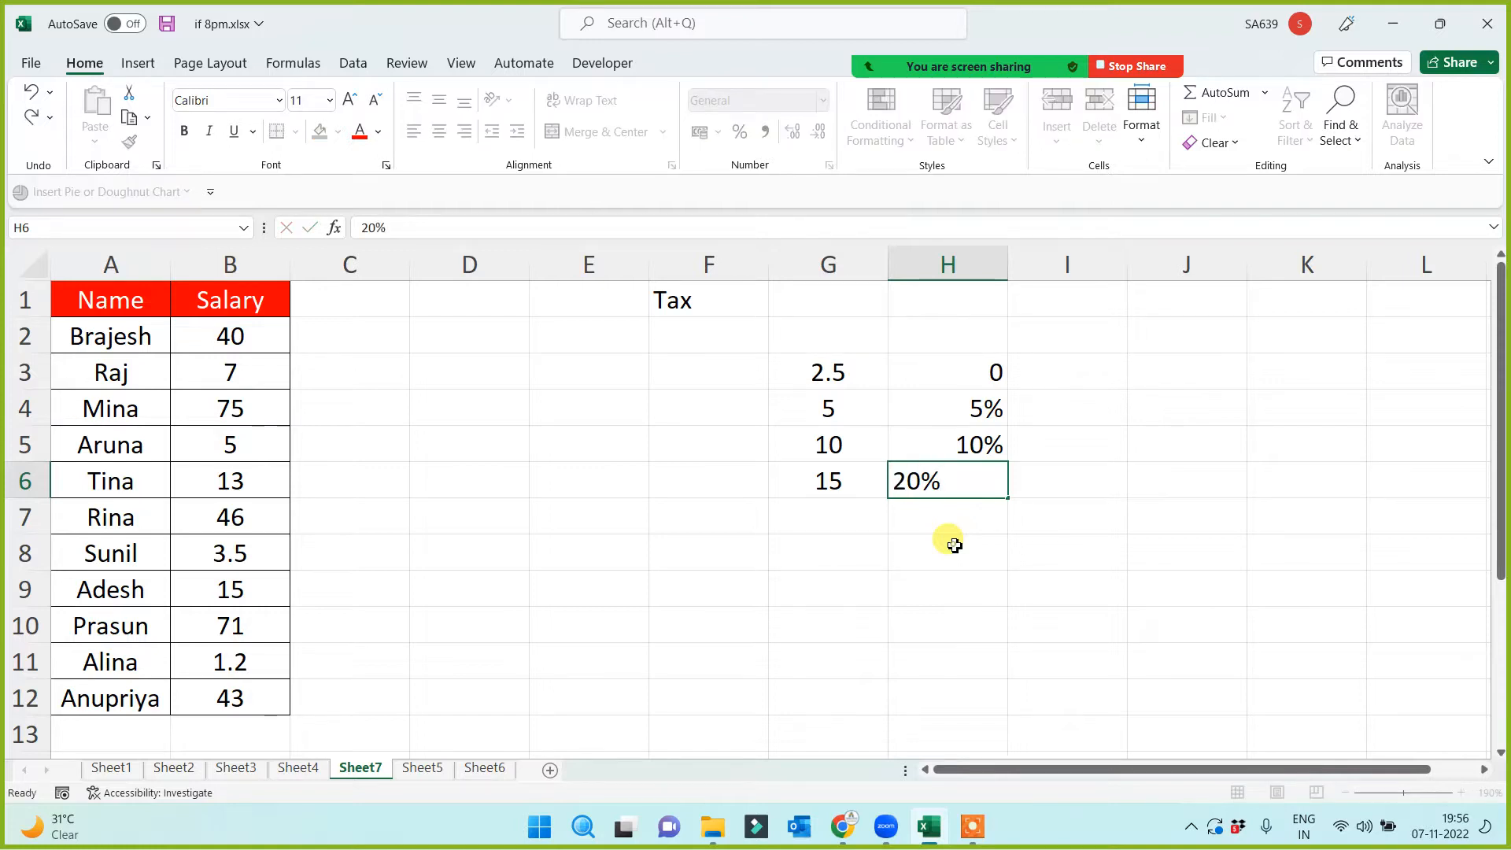
key(Return)
Enter the fifth tax slab with the limit 30 in G7 and the rate 30% in H7.
click(819, 523)
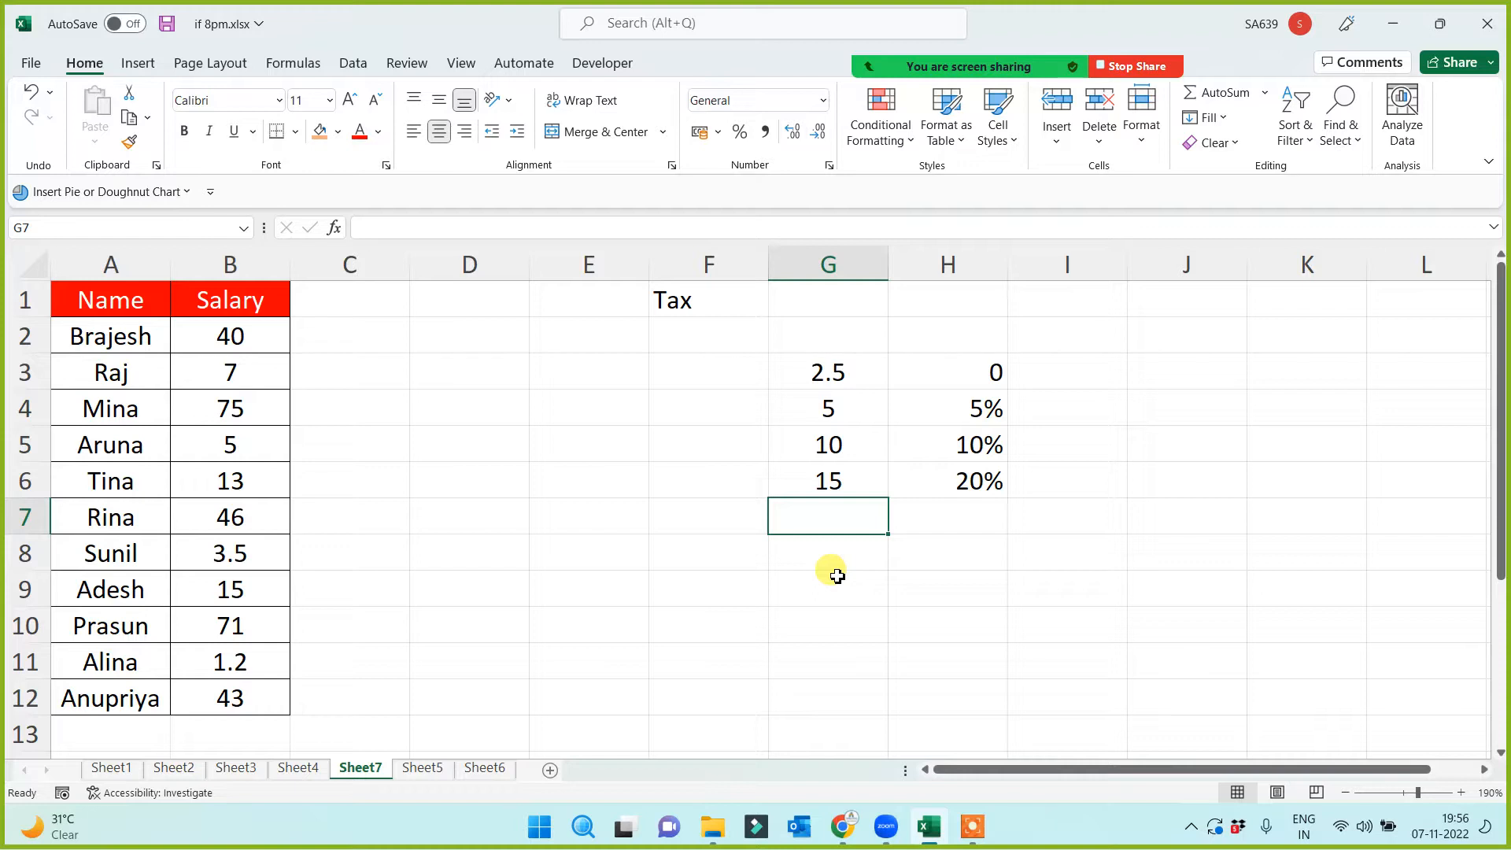
text(30)
key(Return)
click(856, 526)
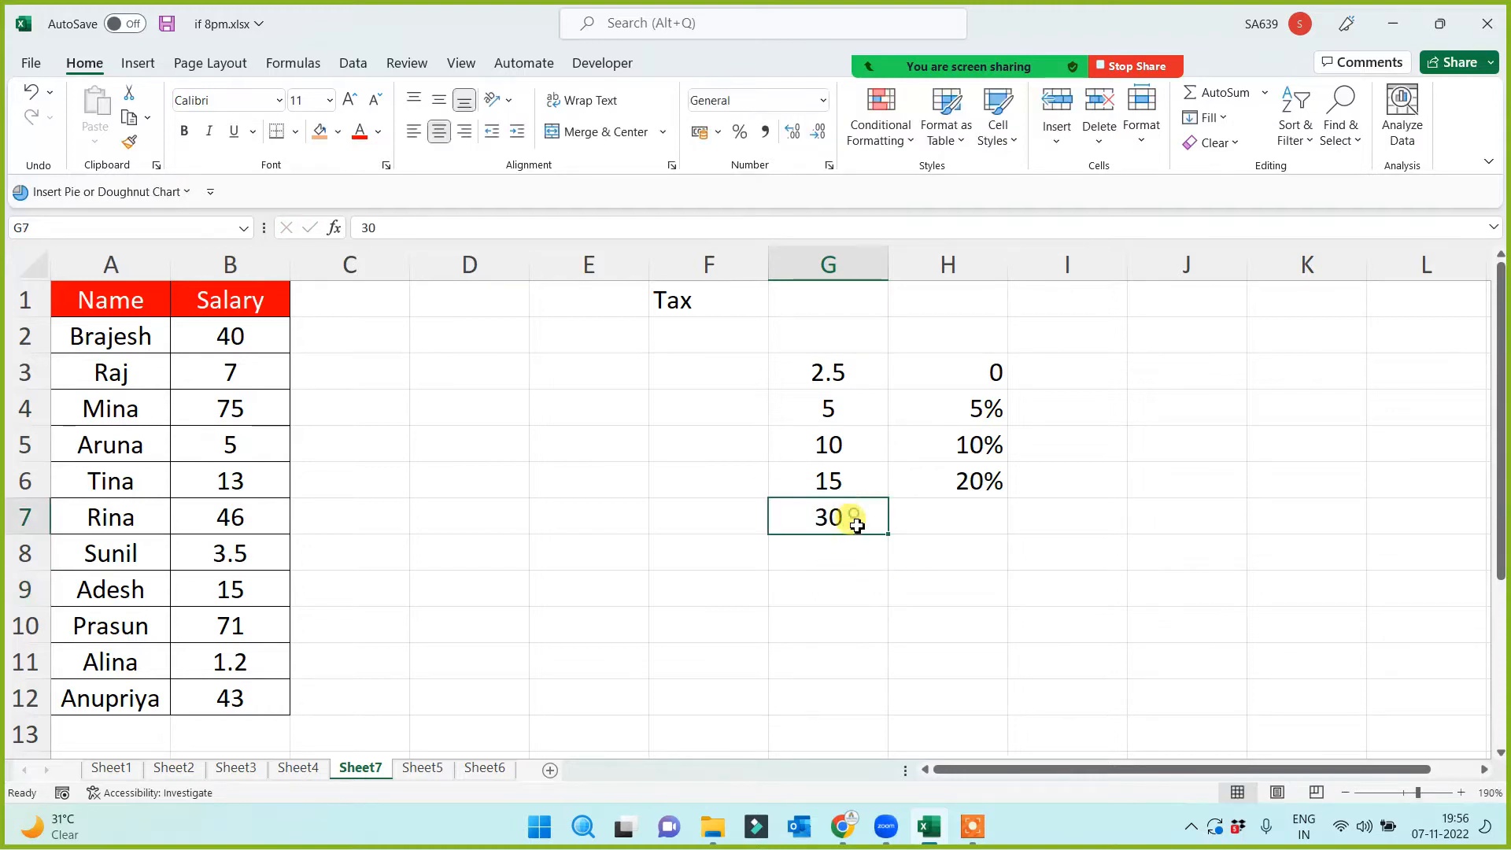
click(947, 516)
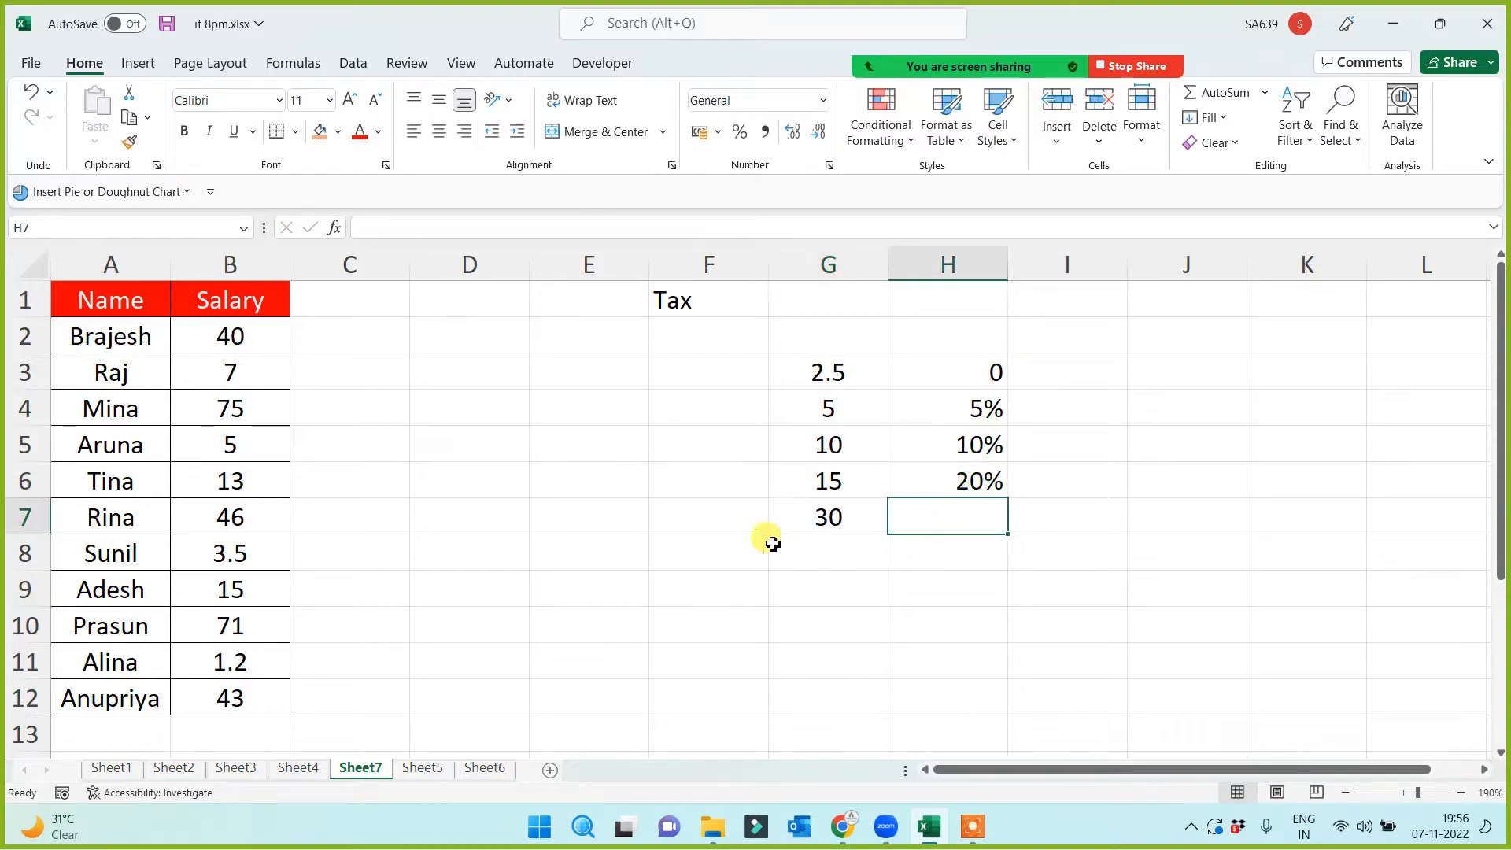
click(810, 517)
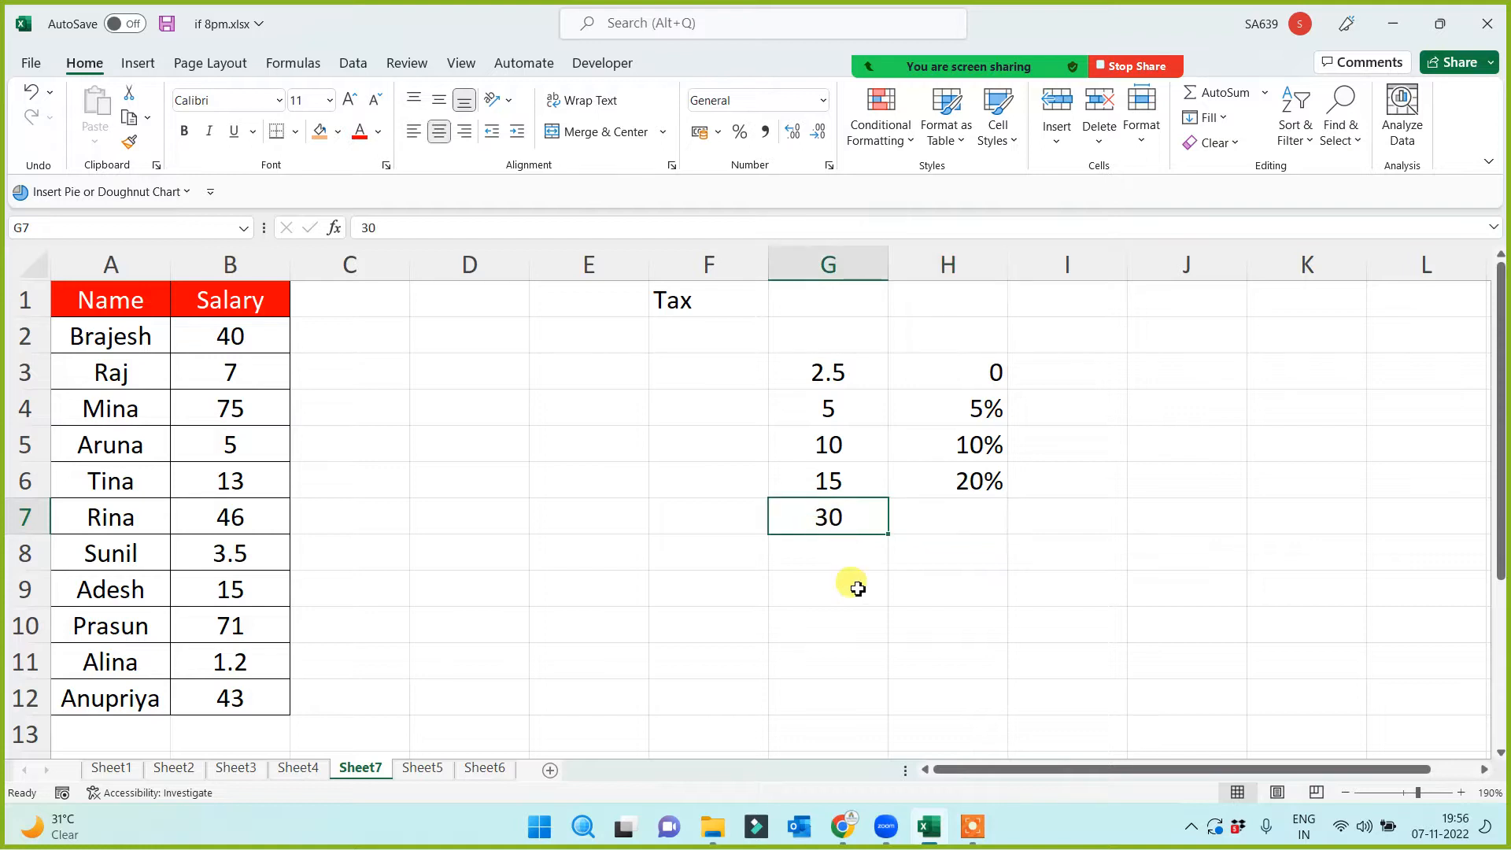
click(968, 531)
text(30%)
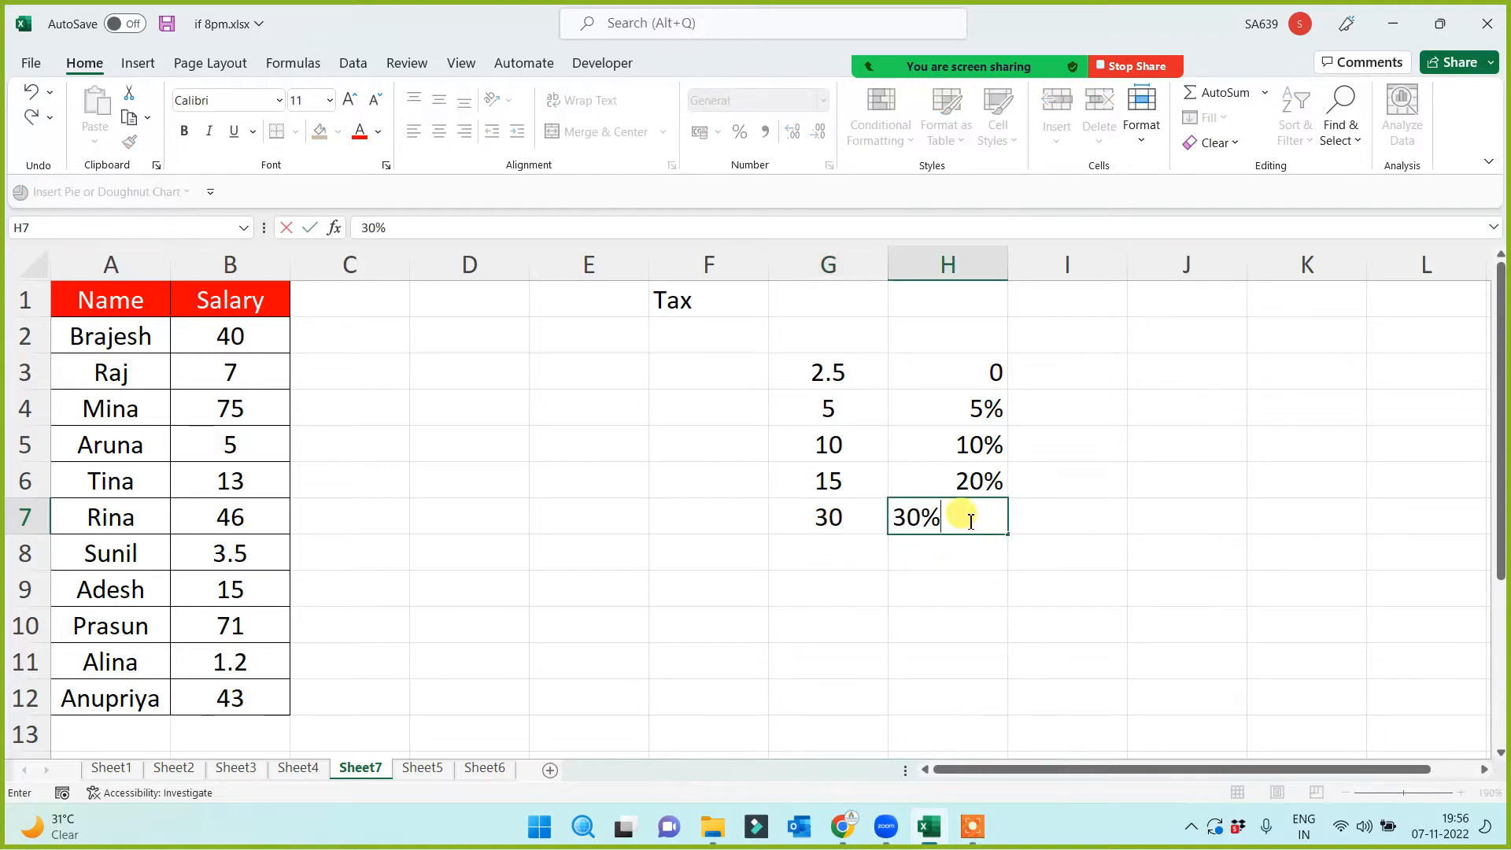
click(938, 555)
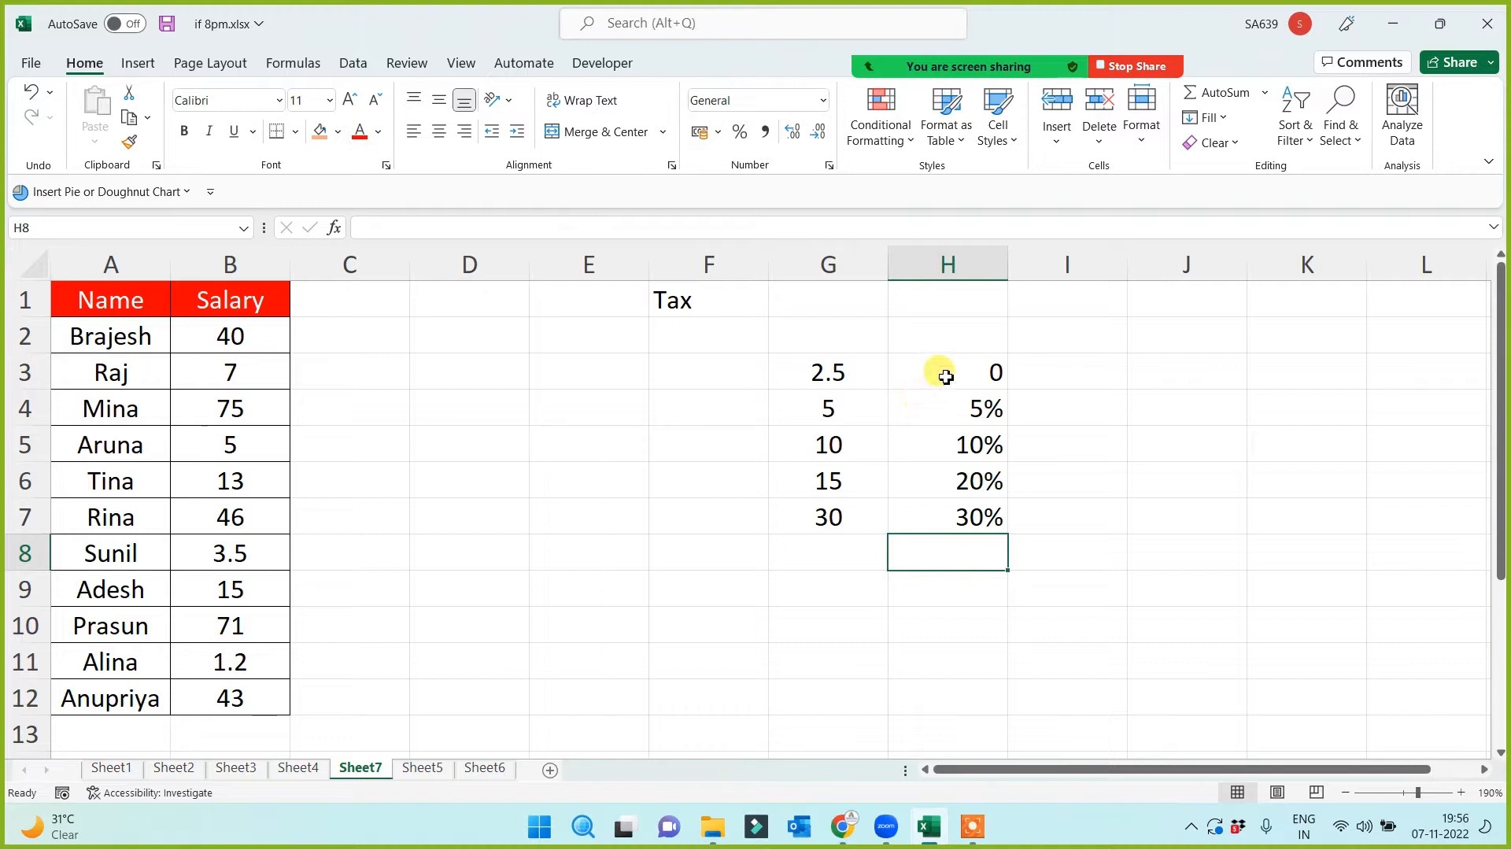
Review the tax slab limits and their matching rates in G3:H7.
drag(945, 376, 938, 529)
click(840, 345)
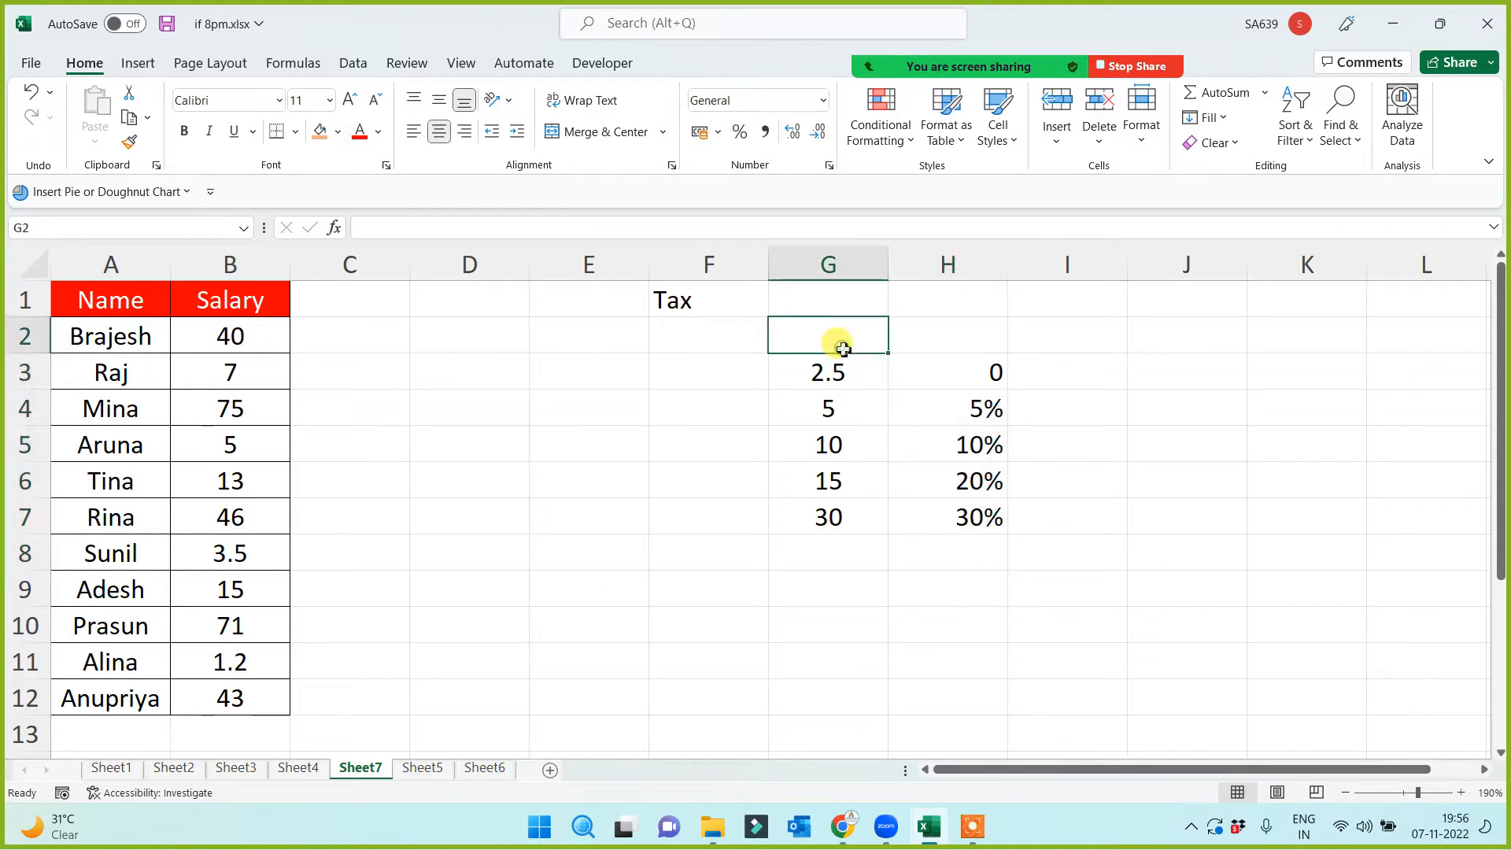
click(950, 340)
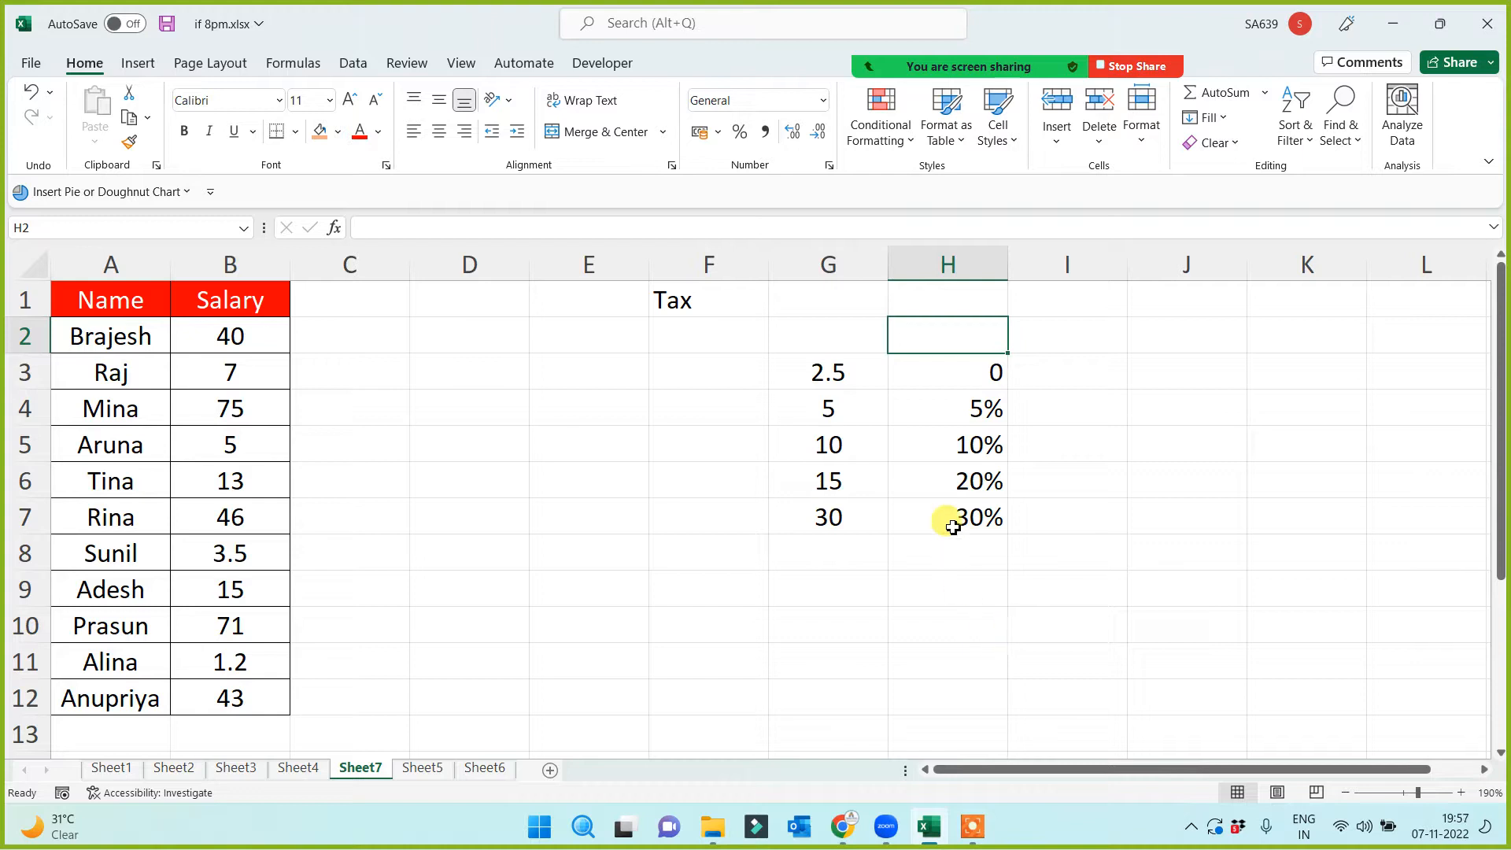
drag(966, 367, 942, 526)
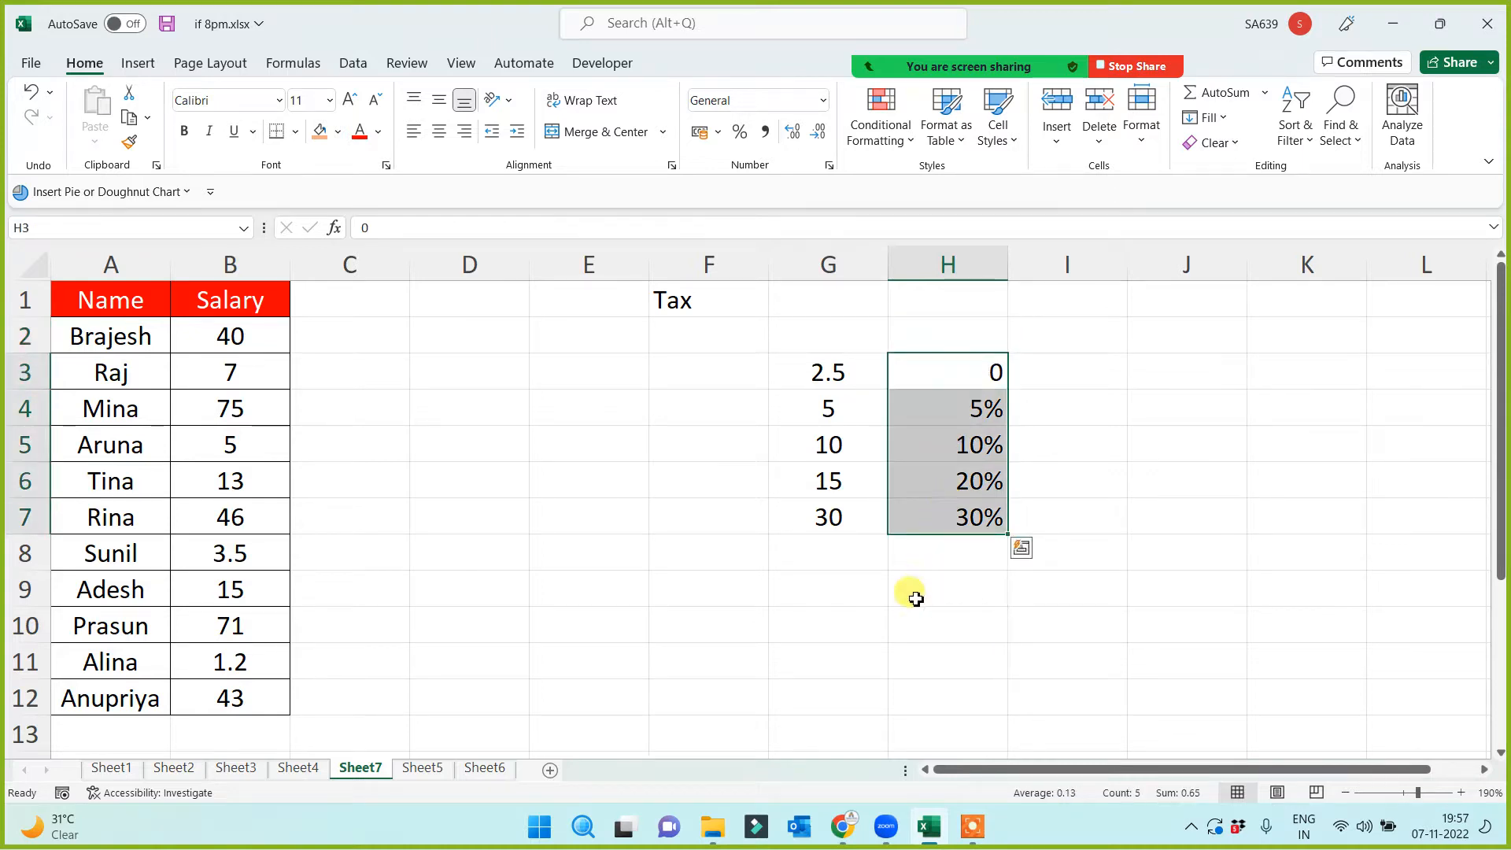
click(910, 591)
click(947, 530)
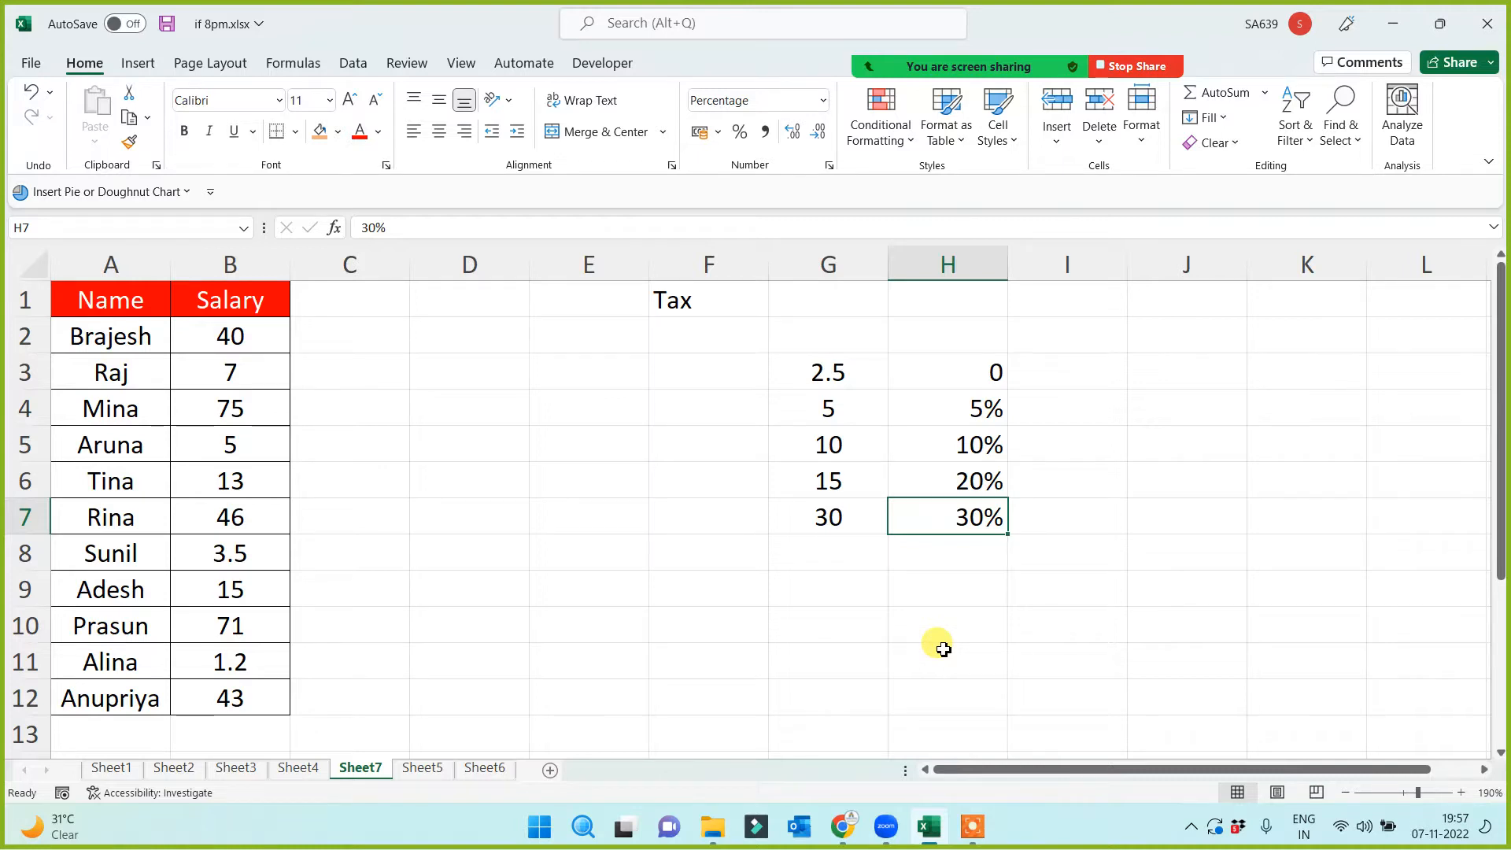
click(843, 517)
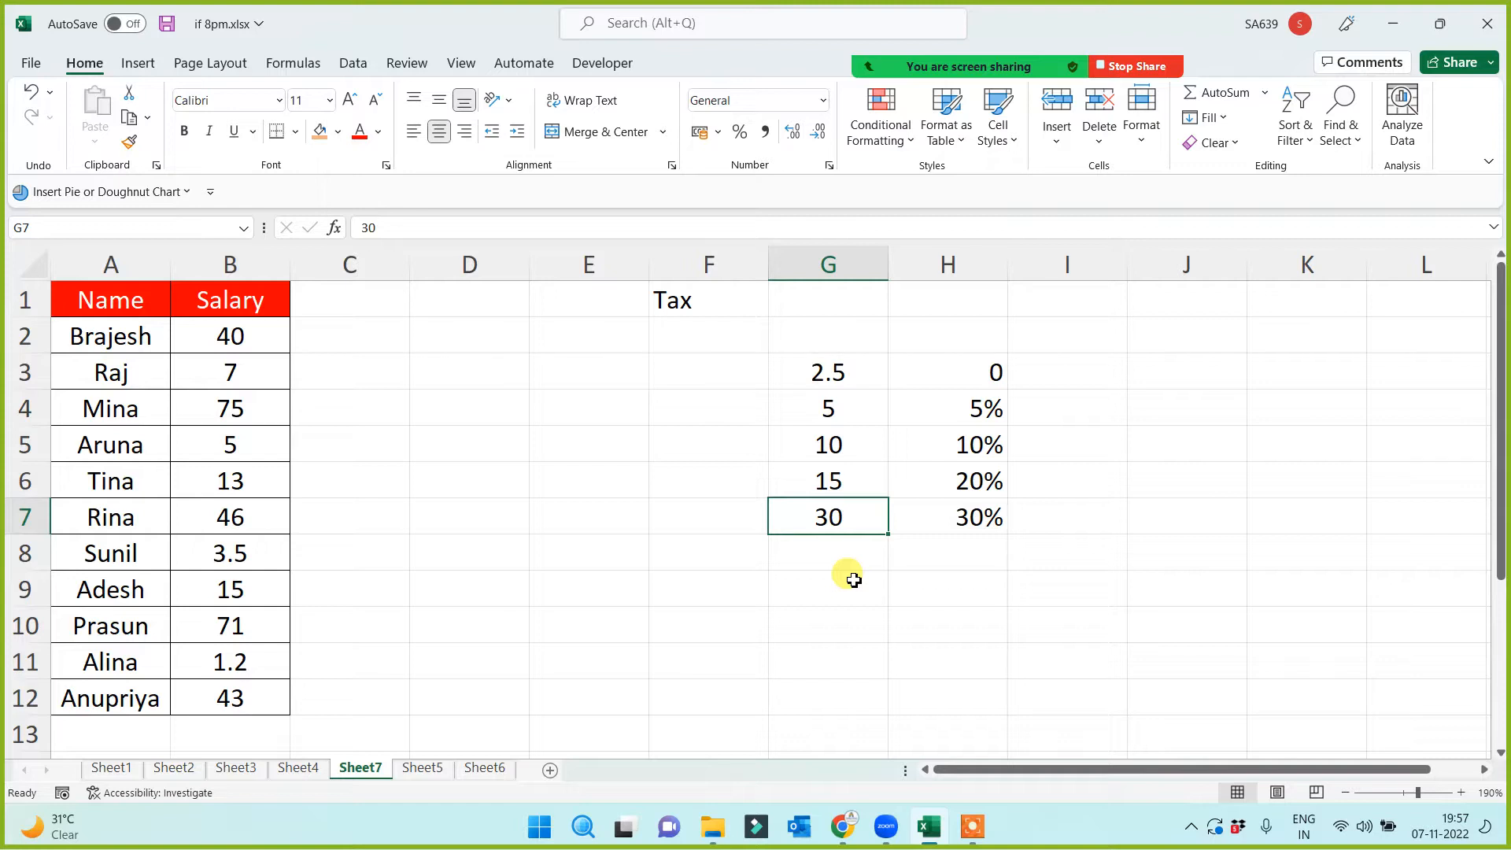
click(979, 517)
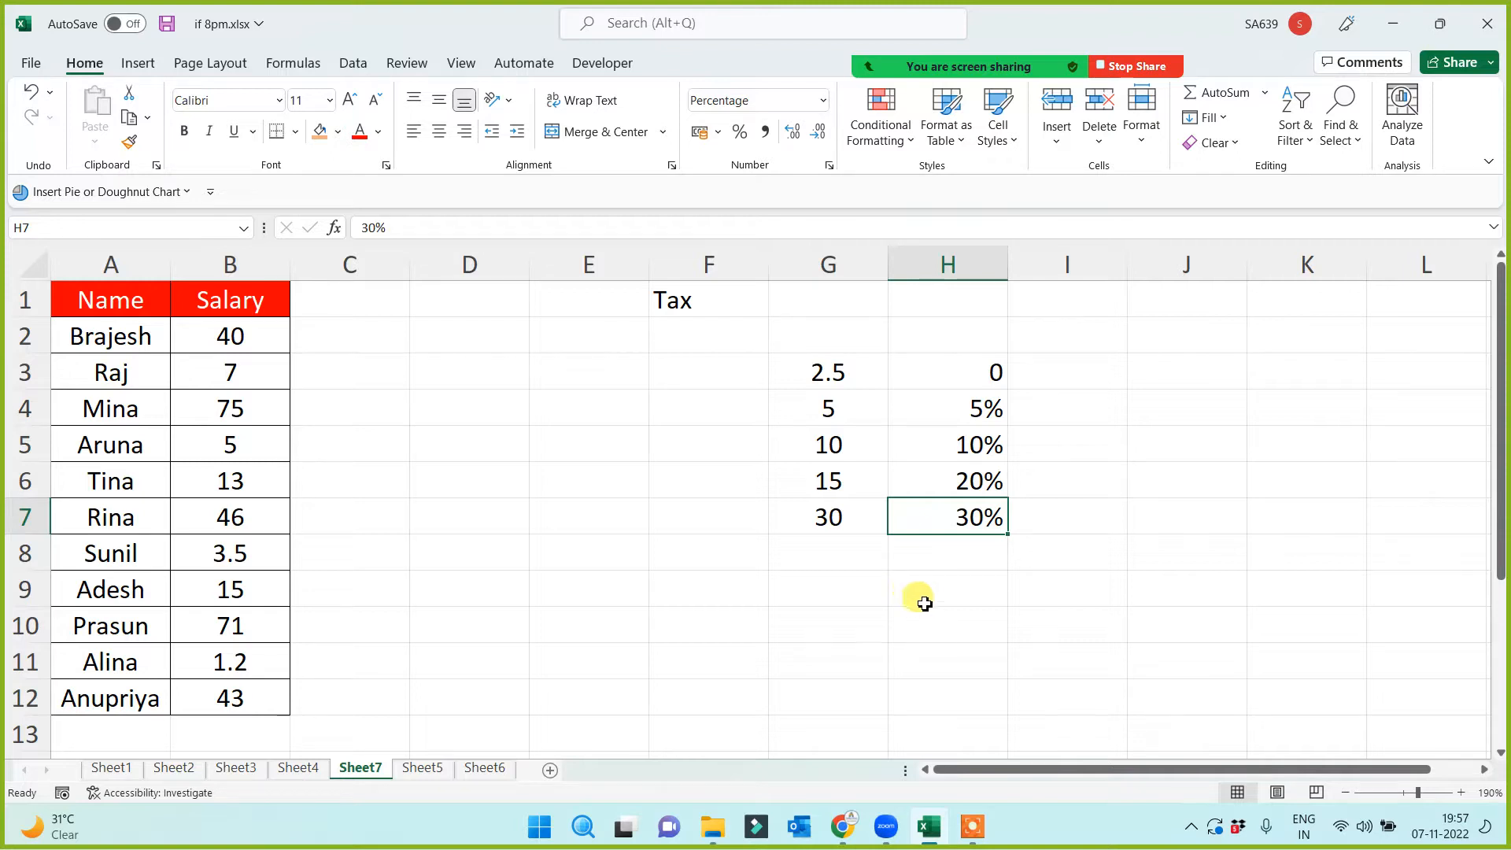
click(984, 586)
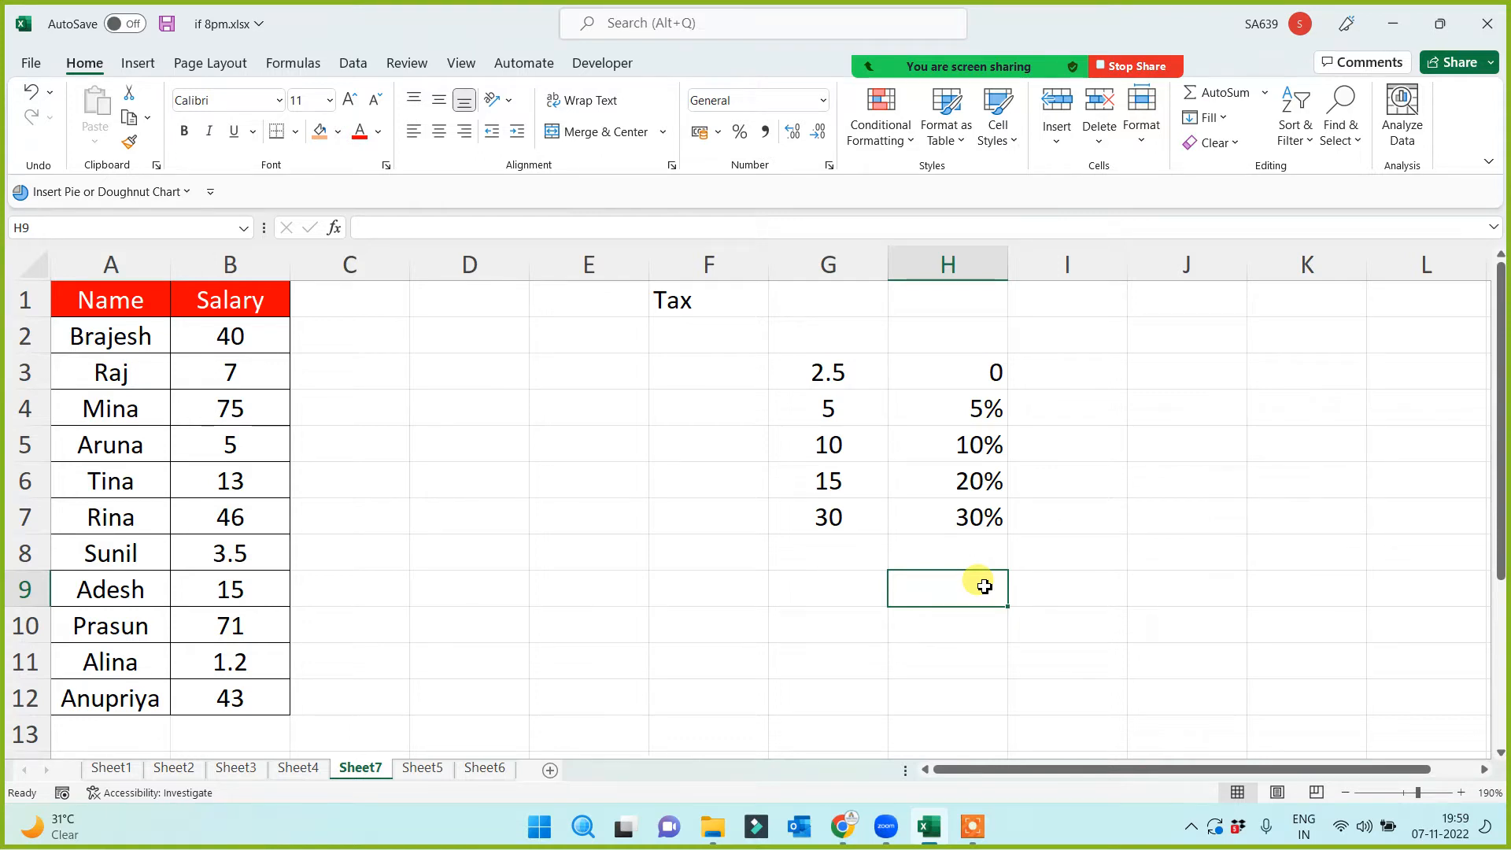
drag(811, 480, 940, 482)
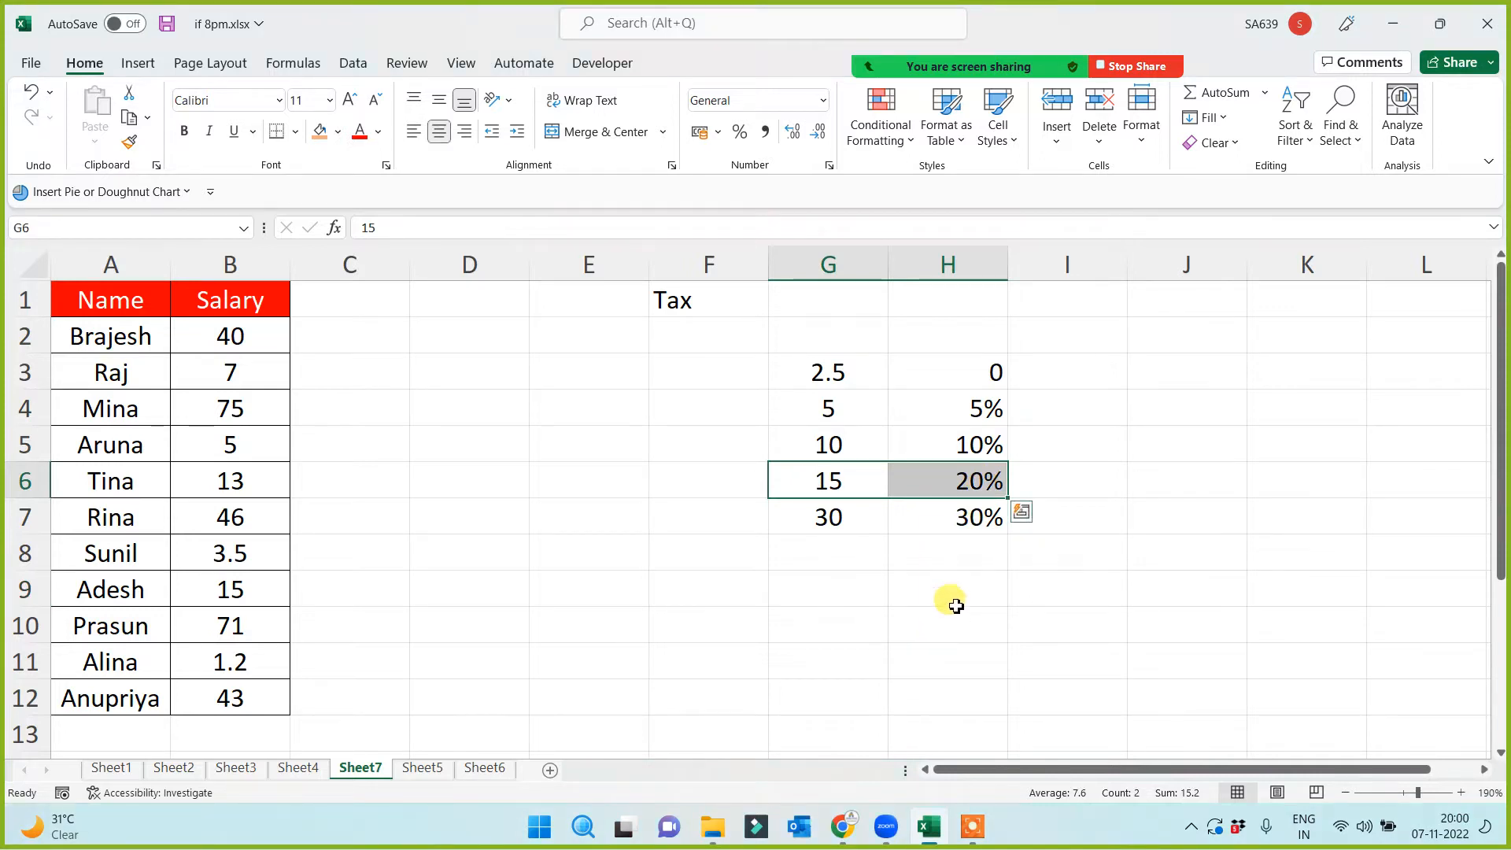
click(923, 586)
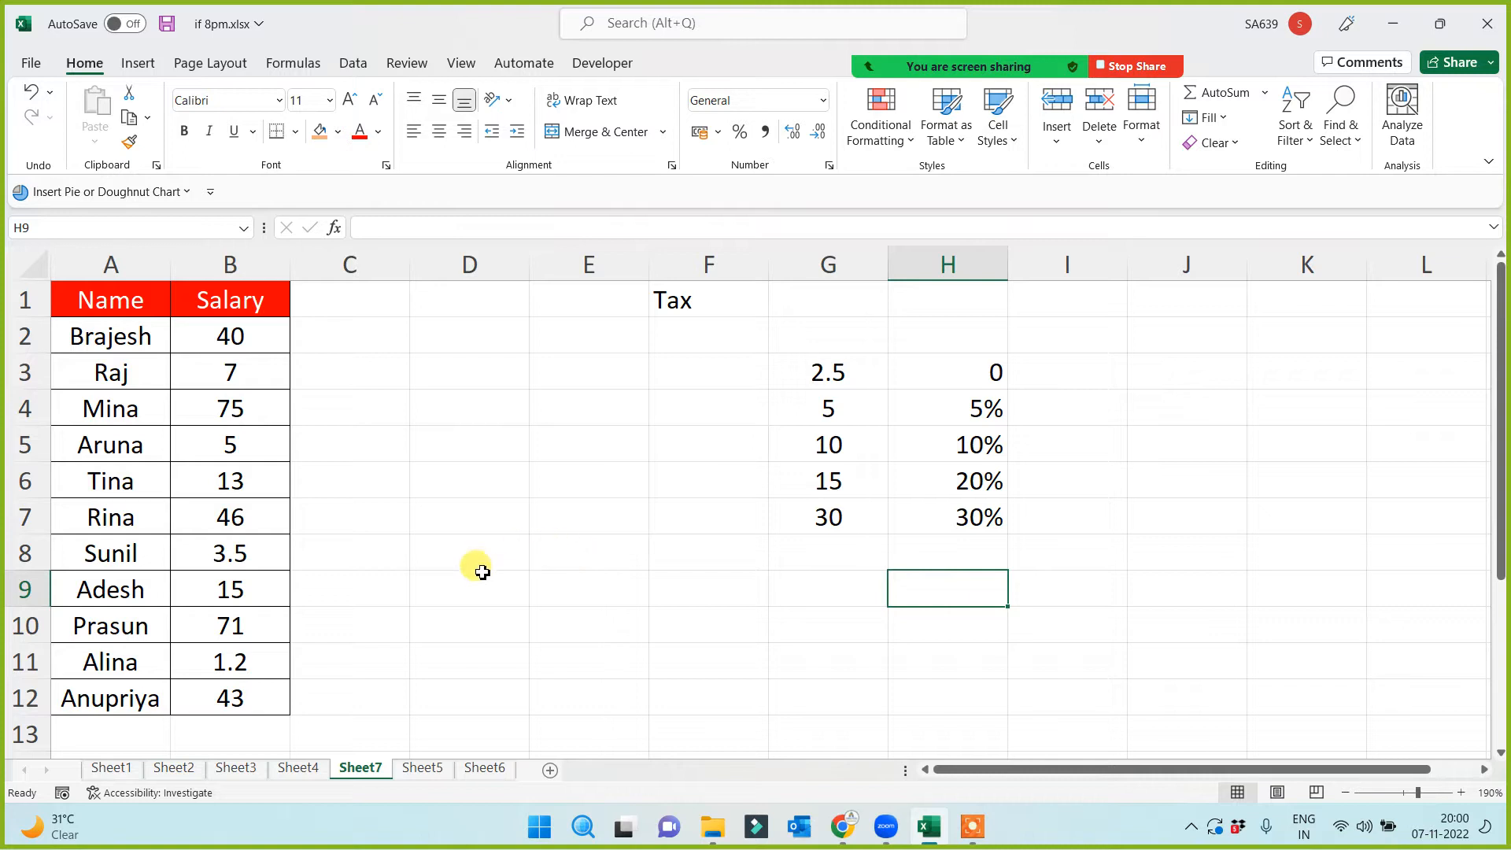
drag(483, 566, 1276, 688)
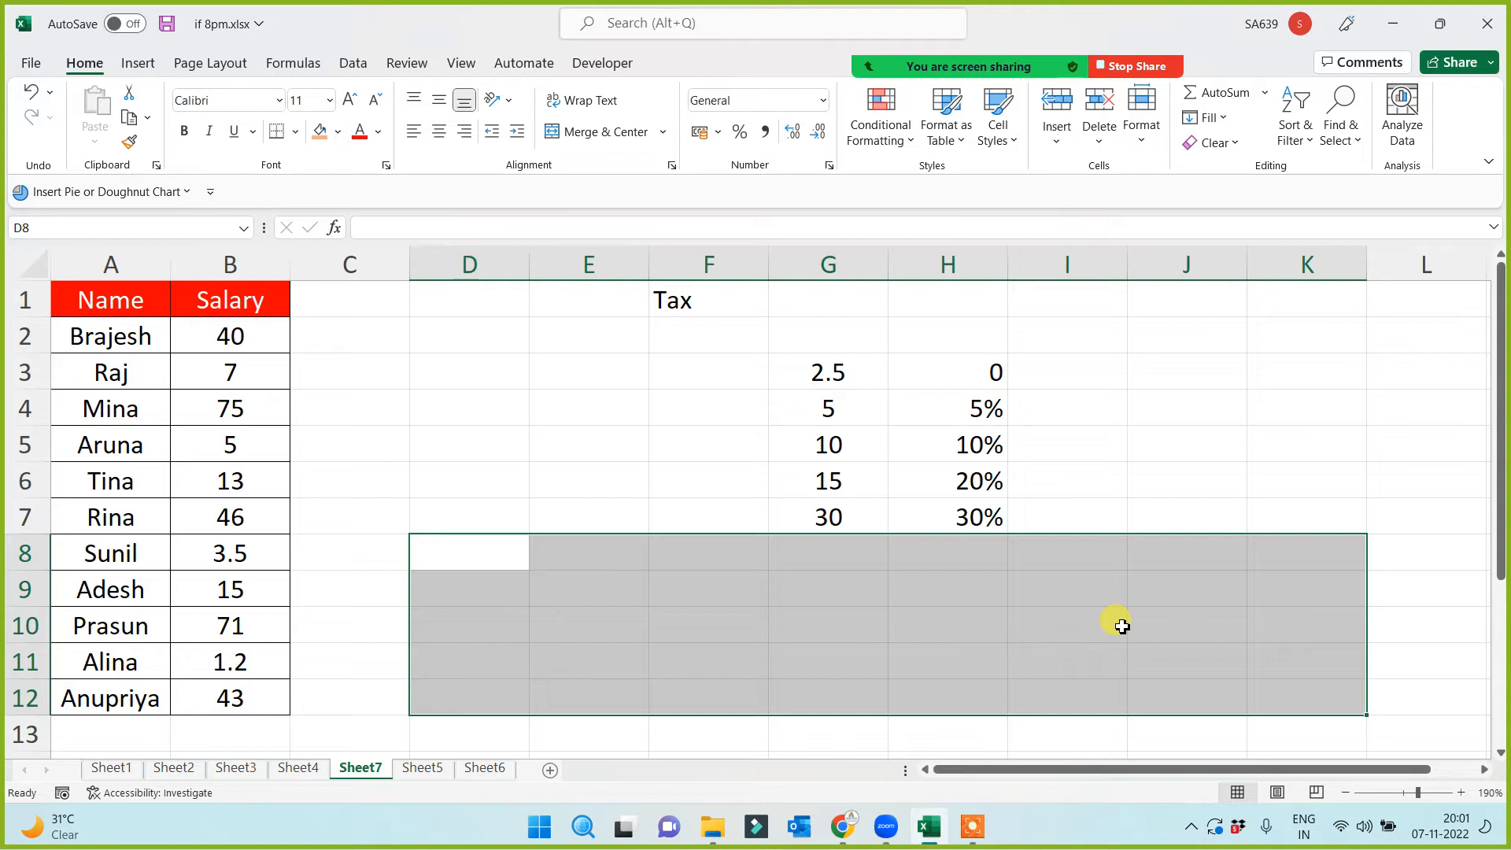
click(920, 590)
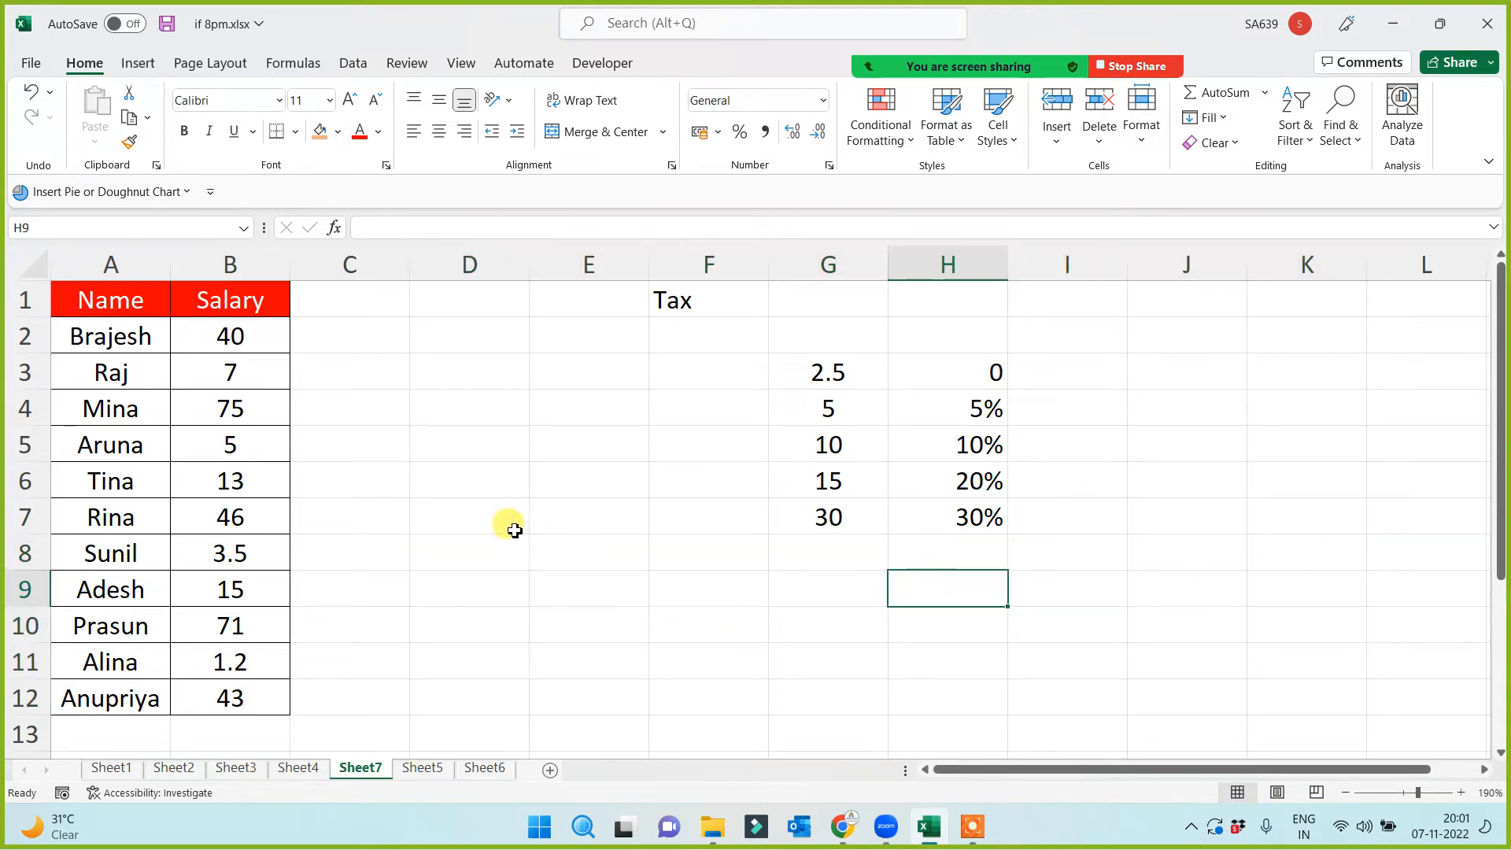
drag(503, 545, 1308, 672)
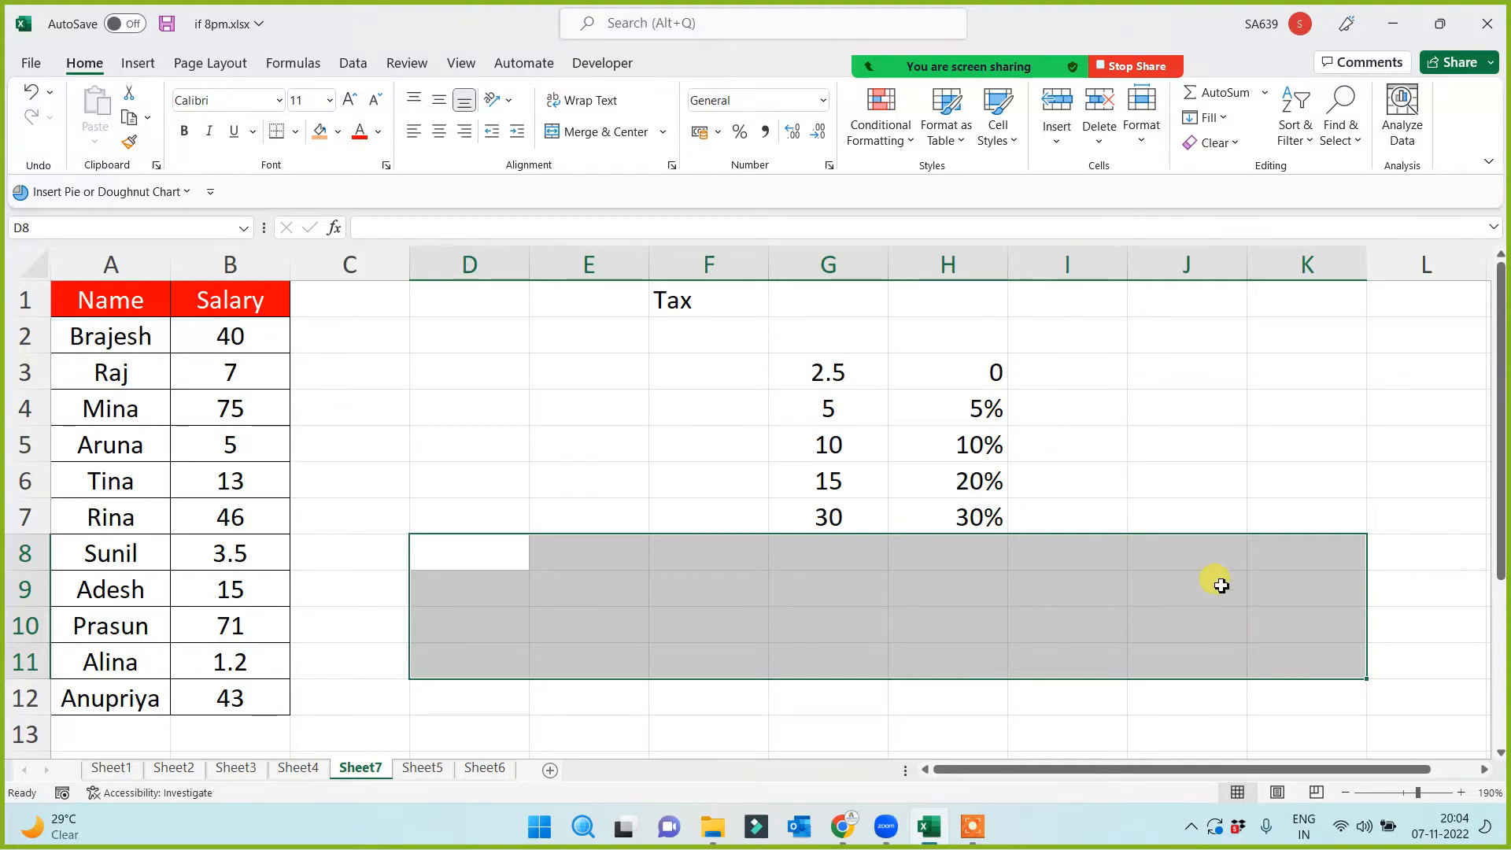
Examine the tax slab table in G3:H7, paying particular attention to the highest slab's limit and rate in row 7.
drag(700, 350, 1002, 550)
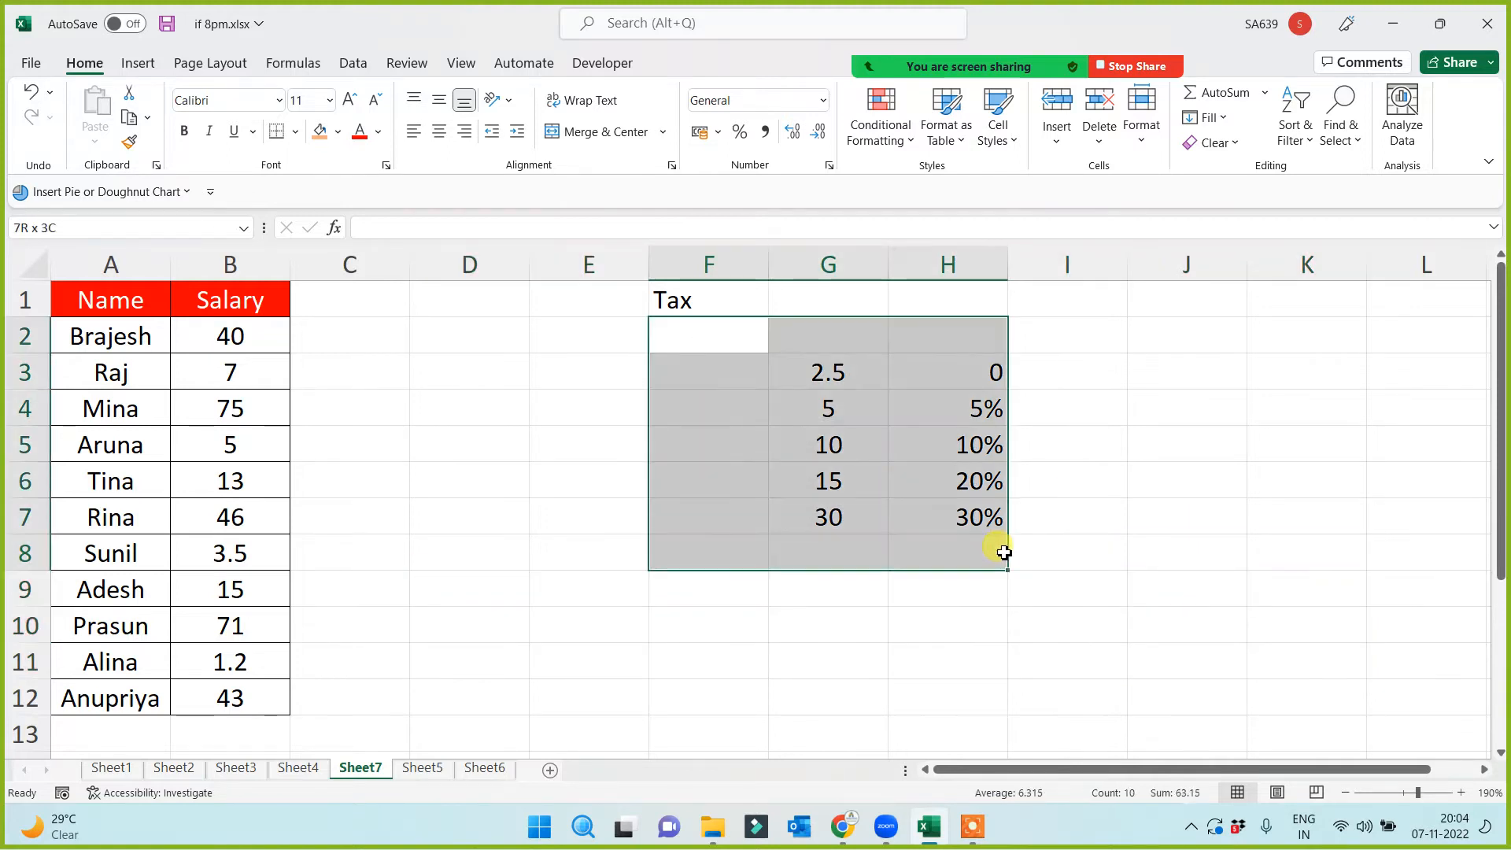
click(860, 654)
drag(842, 380, 971, 529)
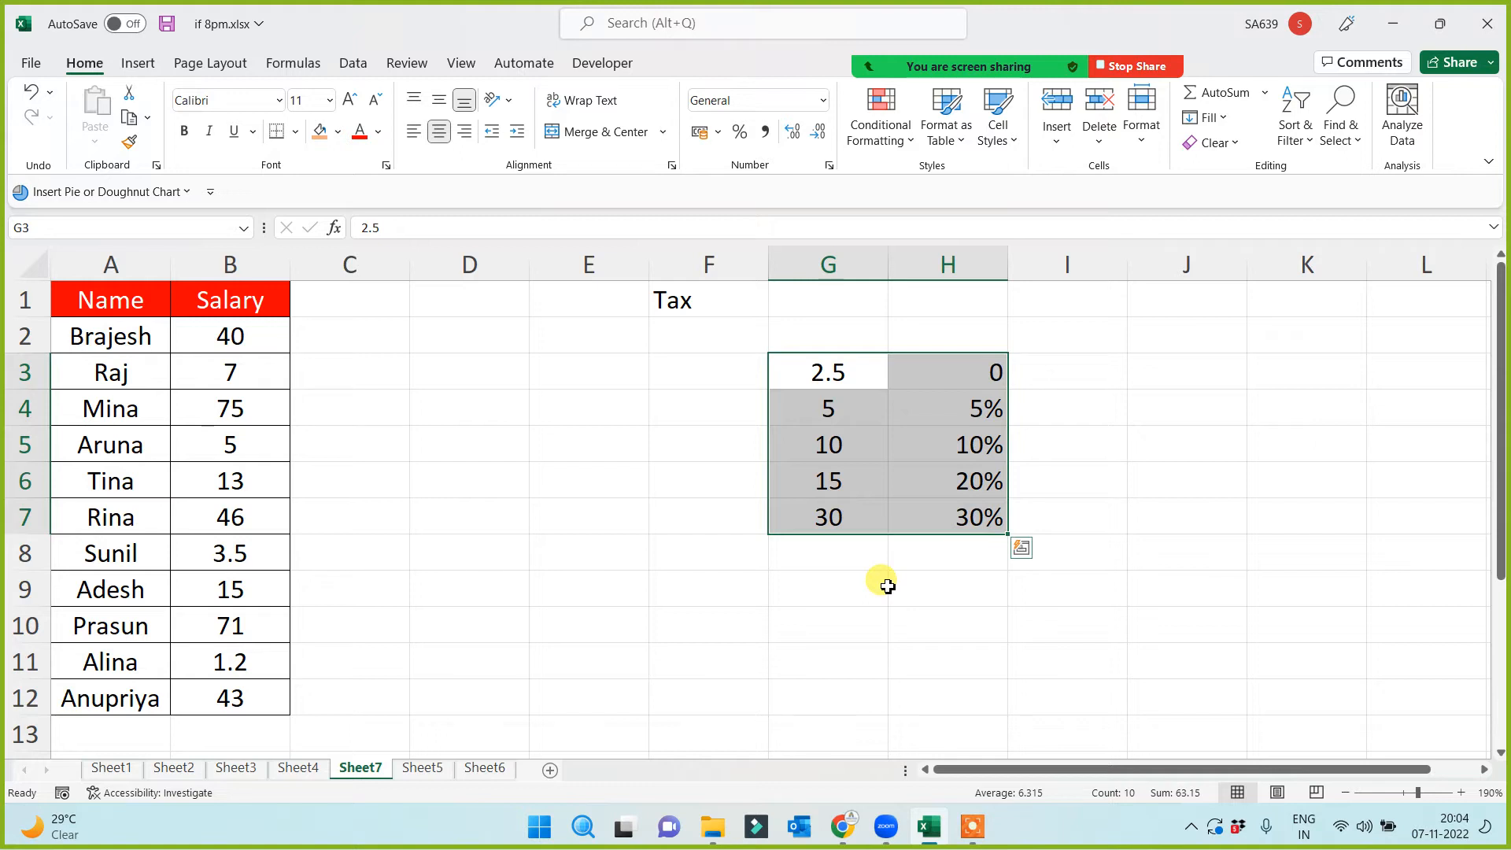
click(850, 338)
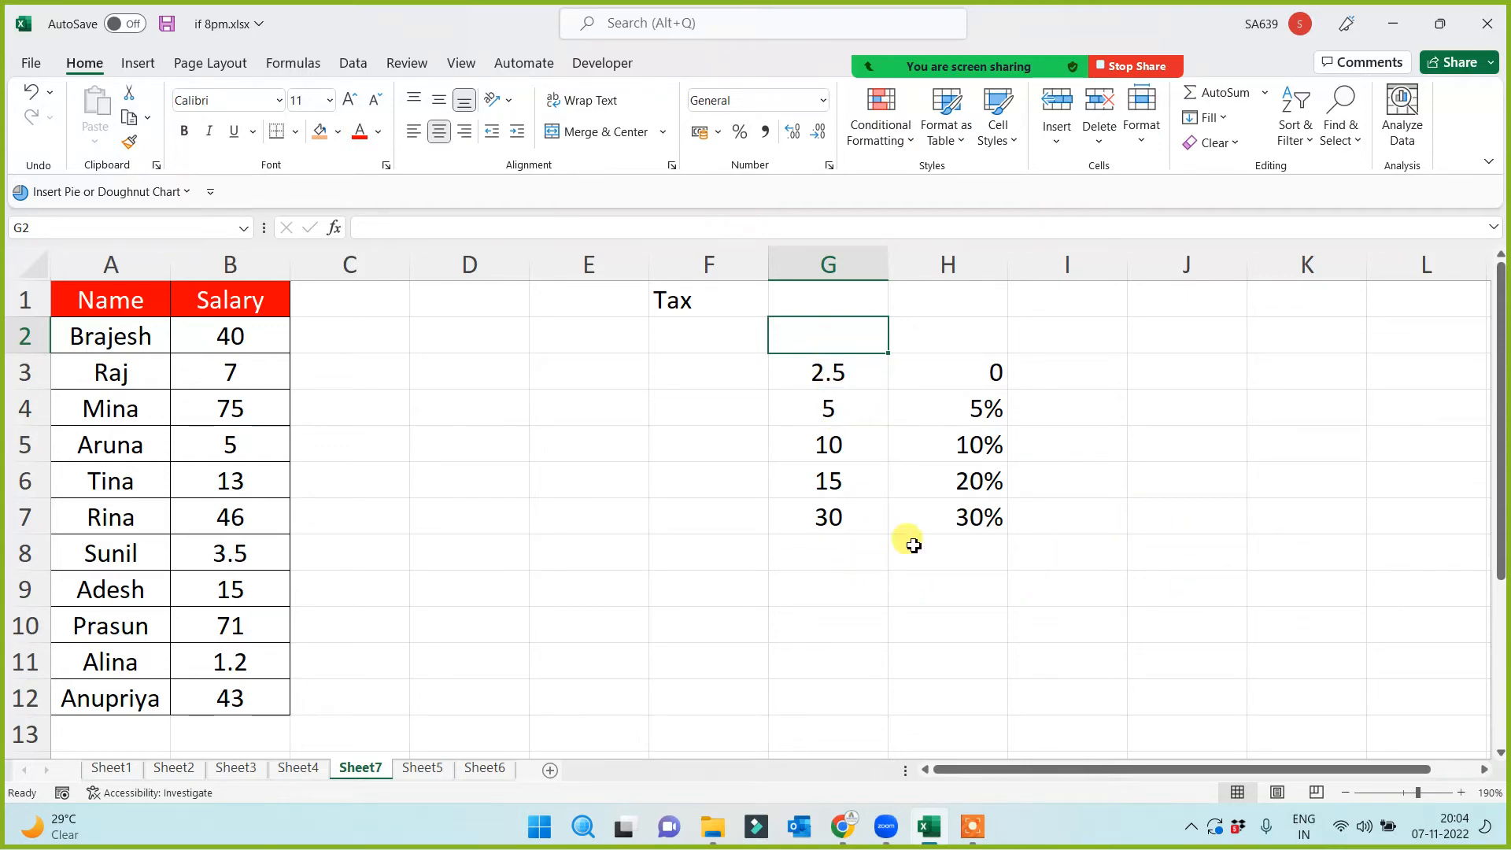
click(967, 514)
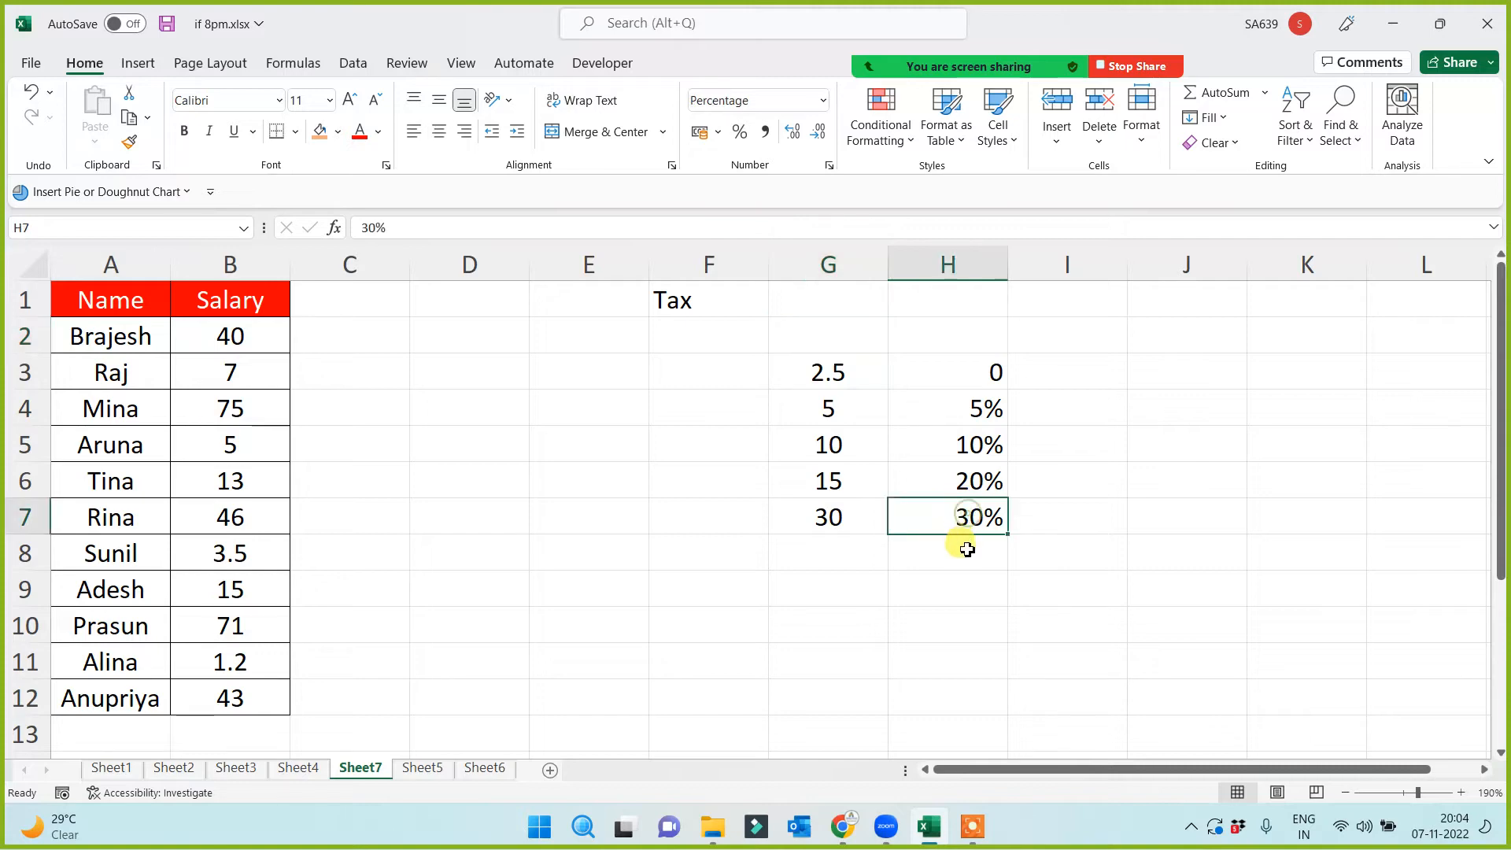
click(963, 481)
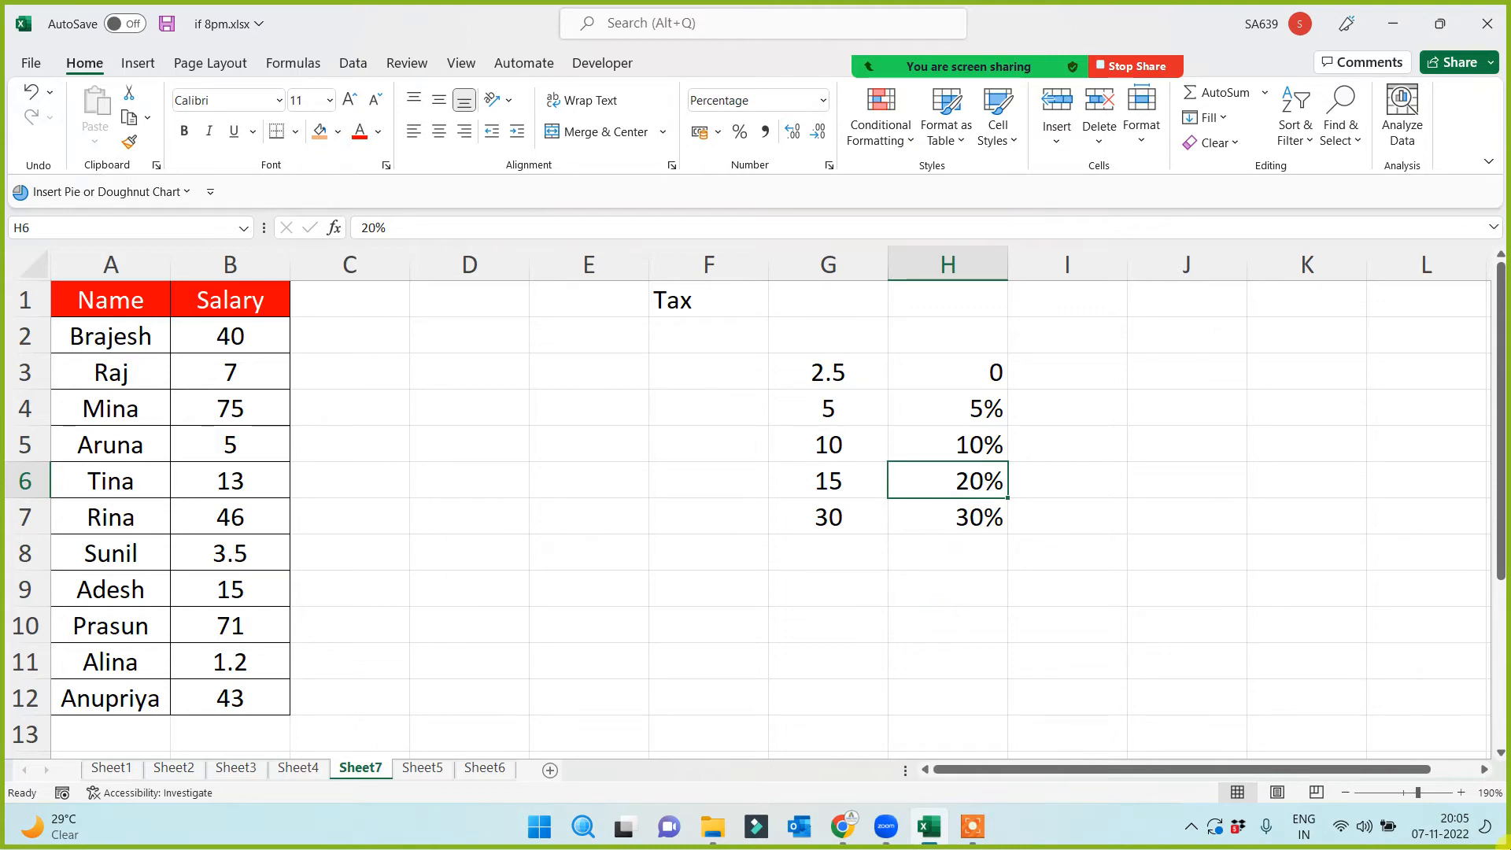
click(919, 610)
drag(787, 511, 913, 523)
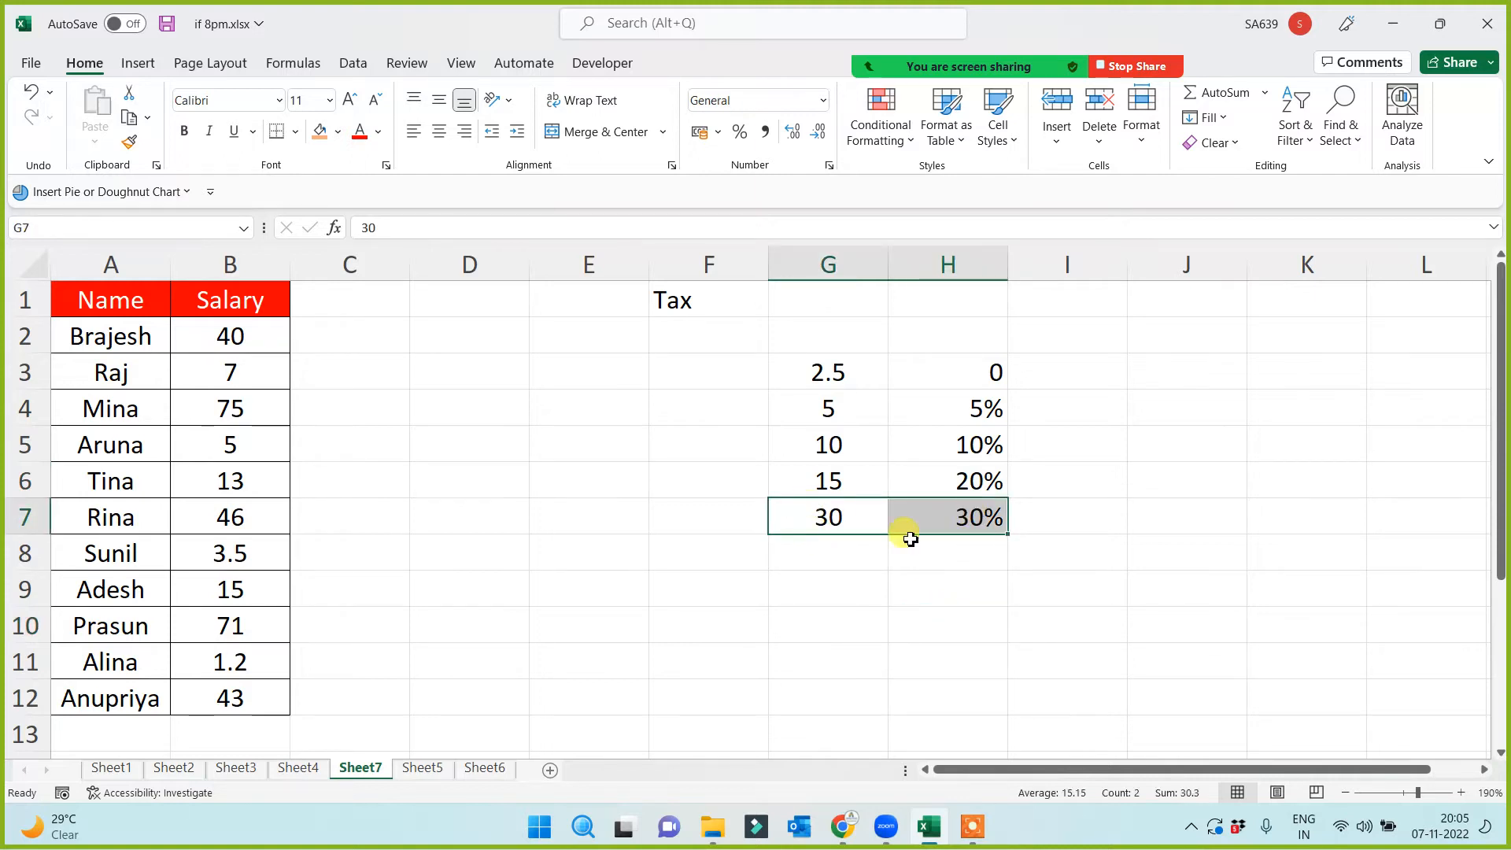
click(826, 524)
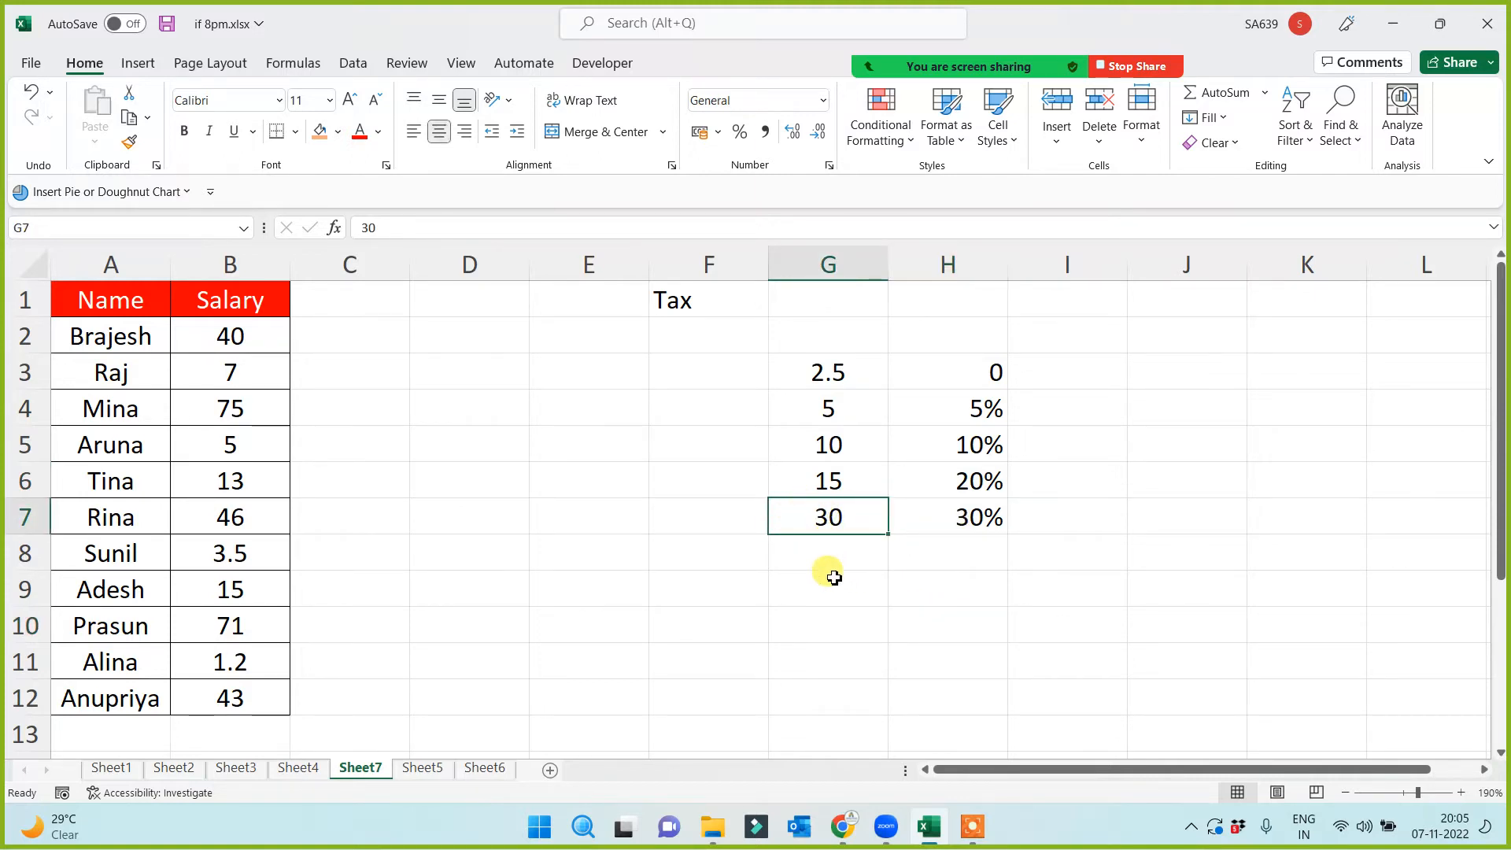
click(955, 519)
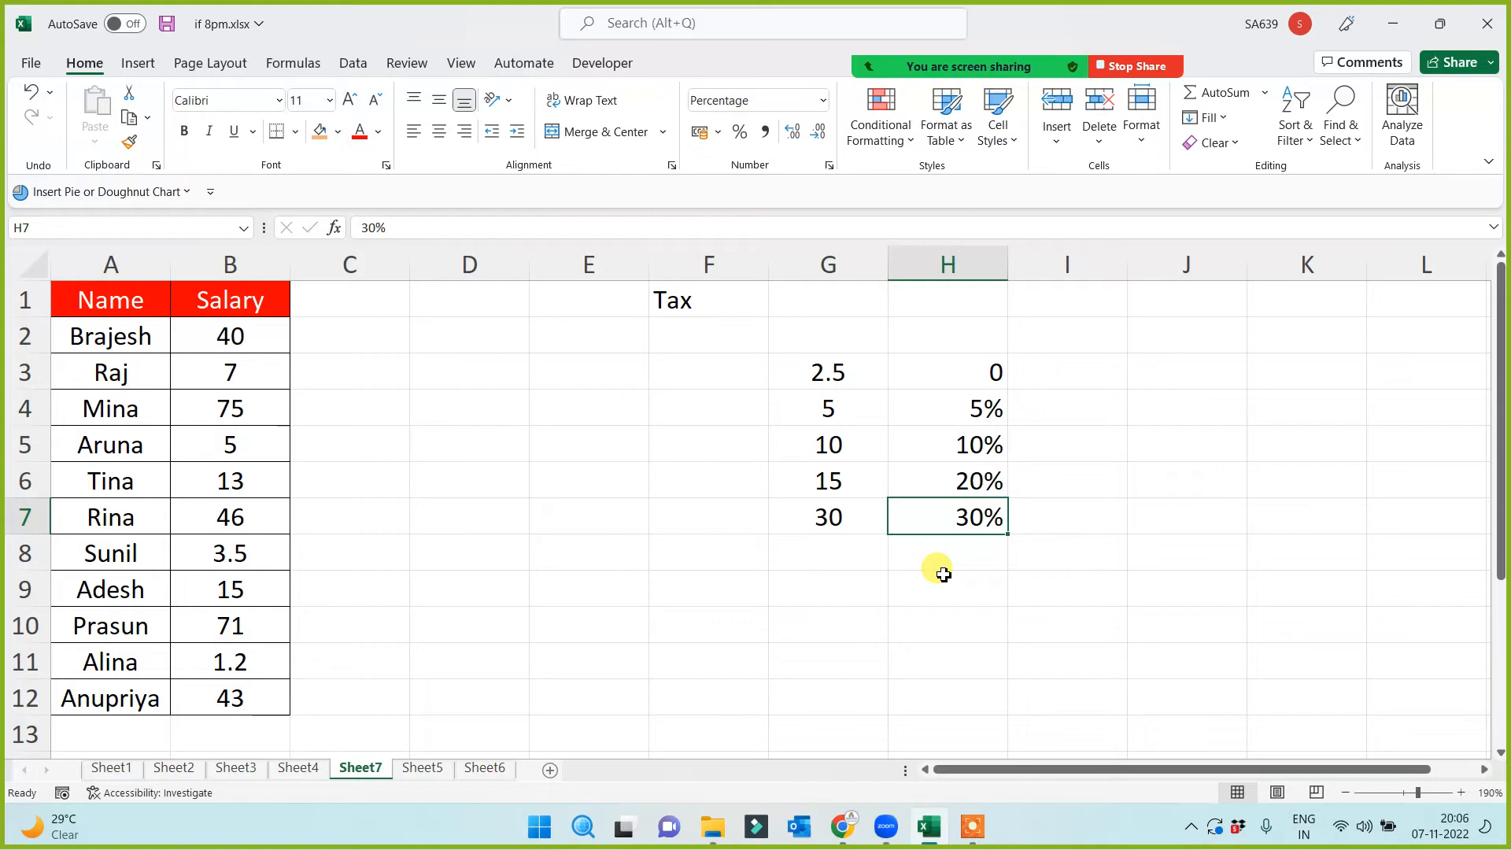
drag(842, 374, 961, 516)
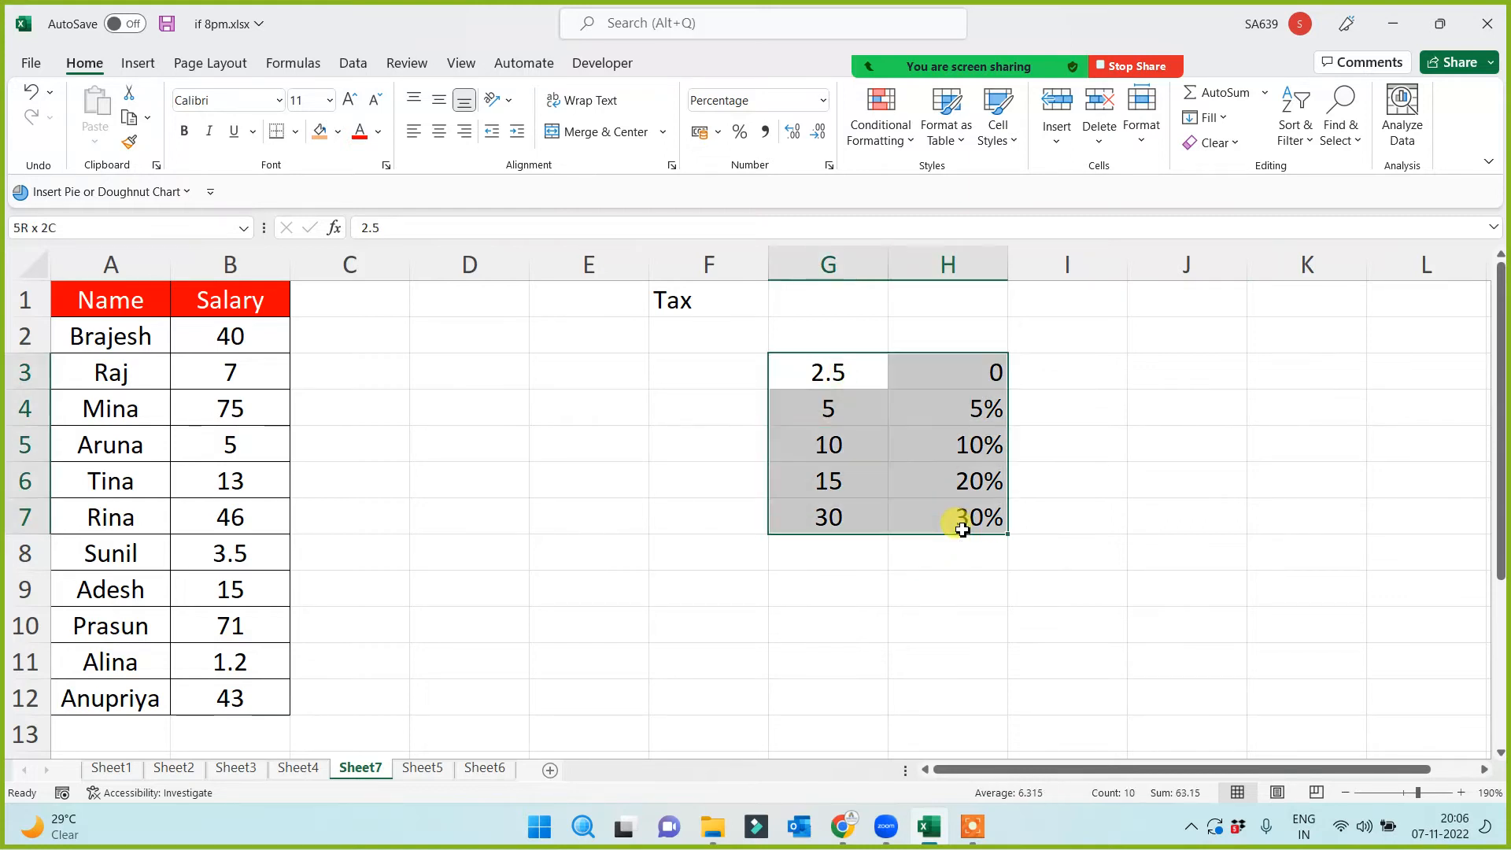
click(636, 583)
drag(823, 371, 965, 517)
click(850, 582)
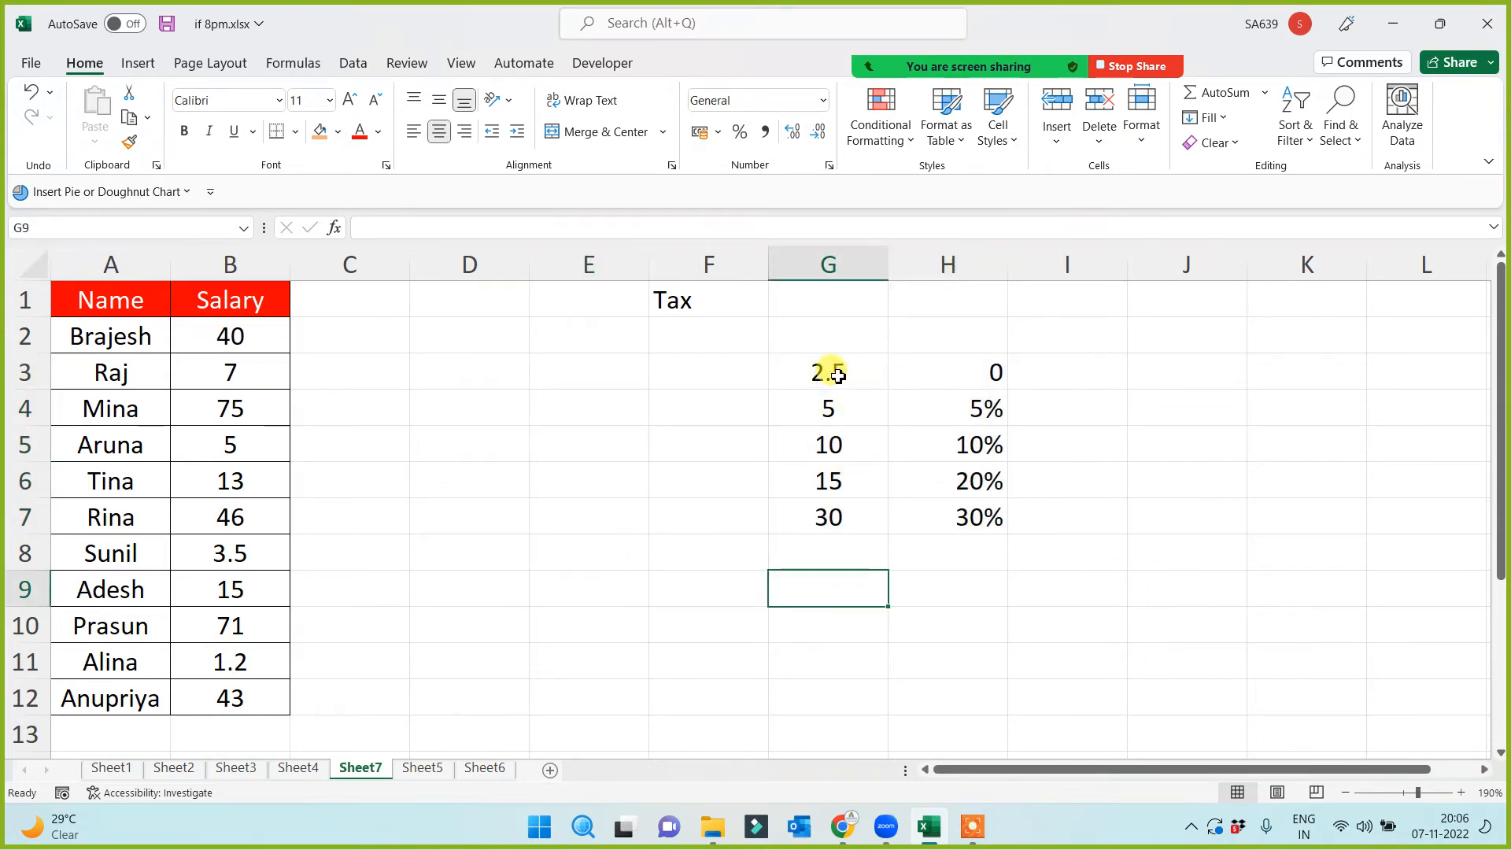
drag(833, 370, 958, 535)
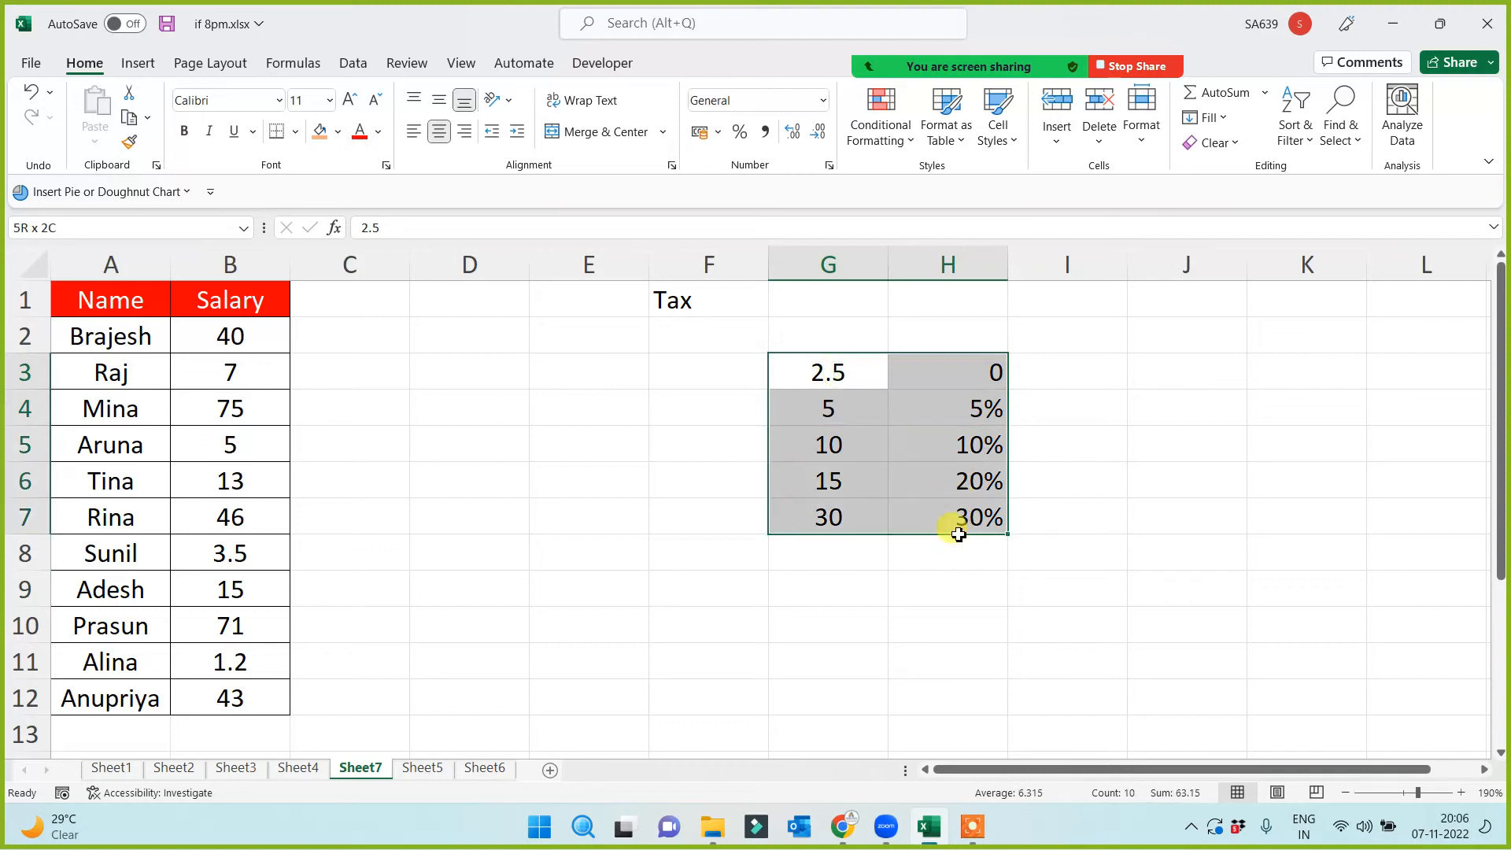
click(842, 581)
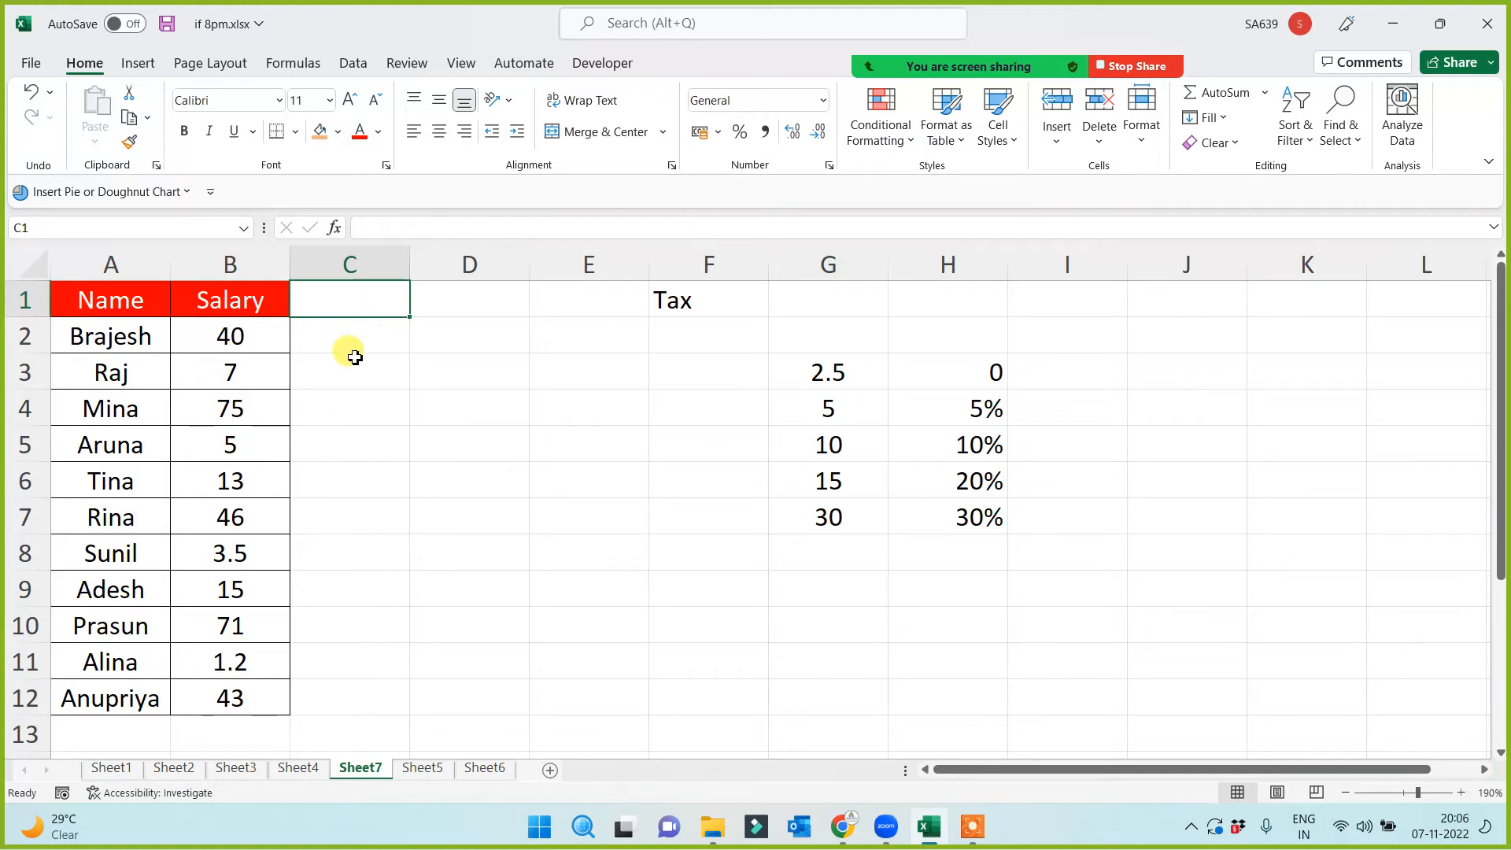
Add the header Tax Deduction in C1 and fit column C's width to it.
drag(324, 692, 344, 327)
click(363, 293)
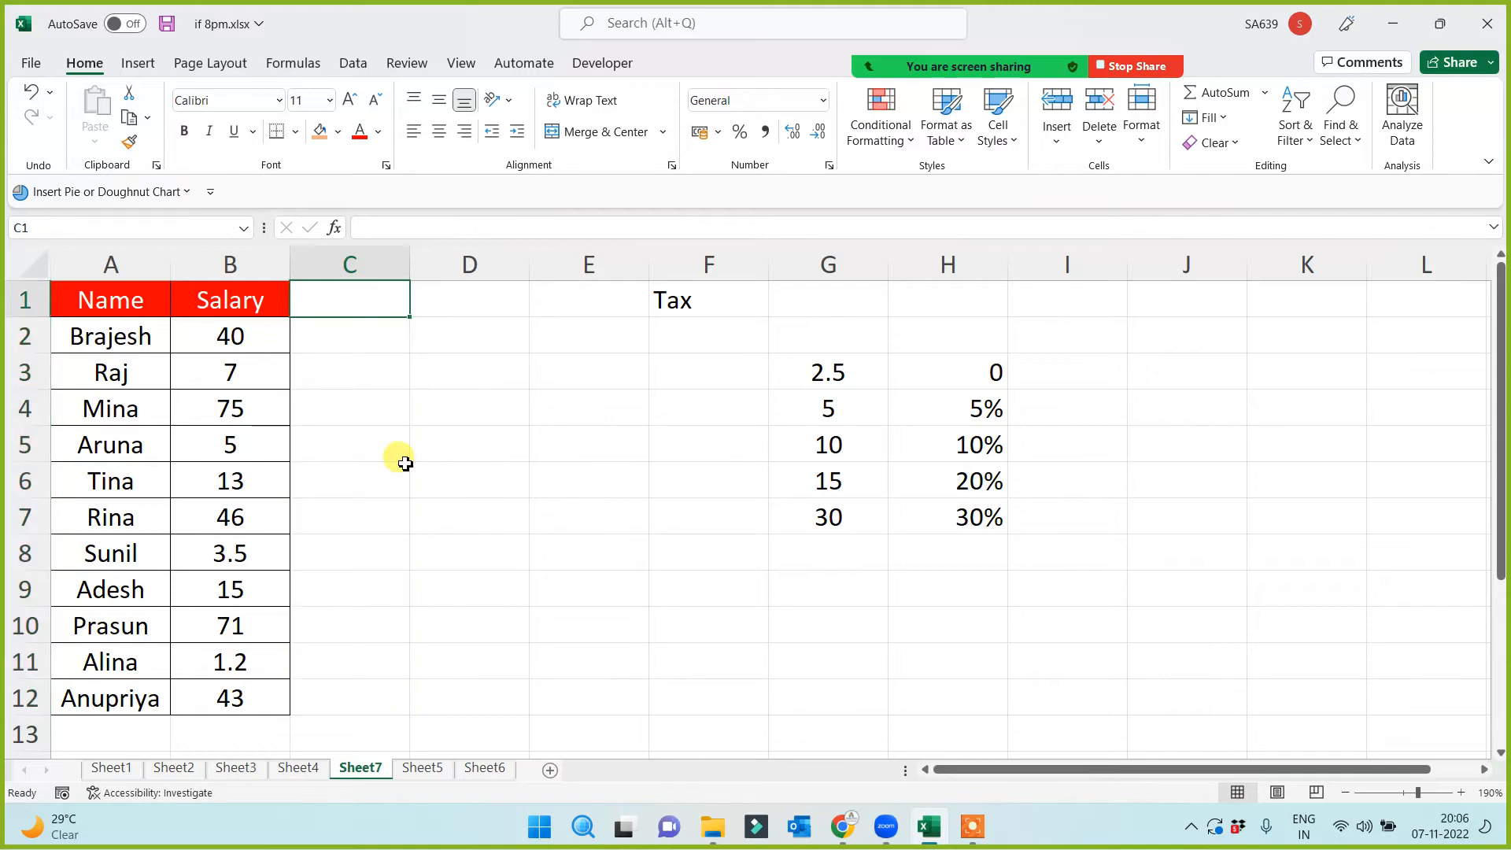
text(D)
key(BackSpace)
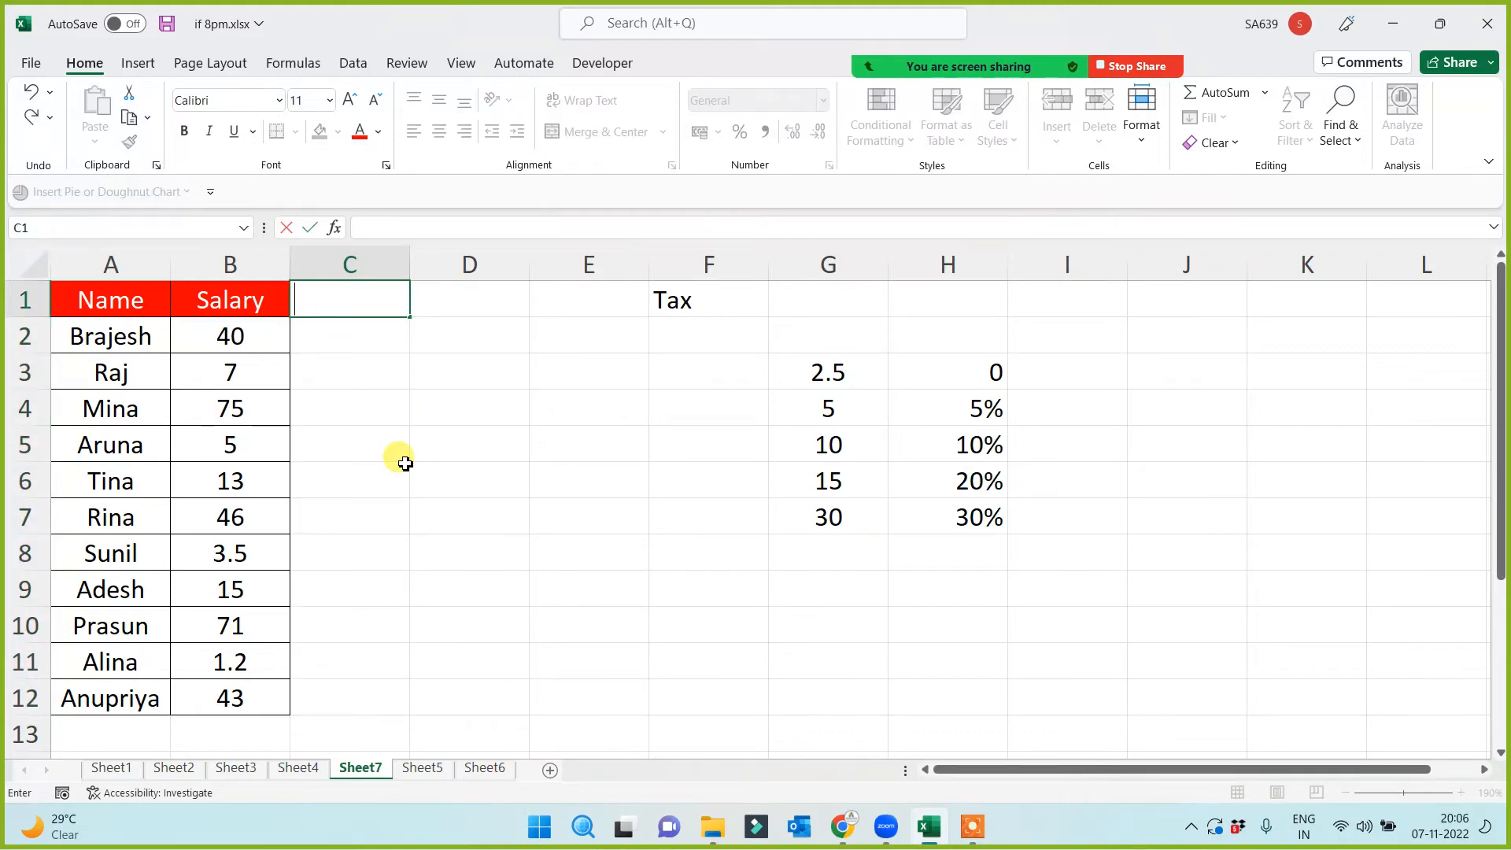
text(Tax Deduction)
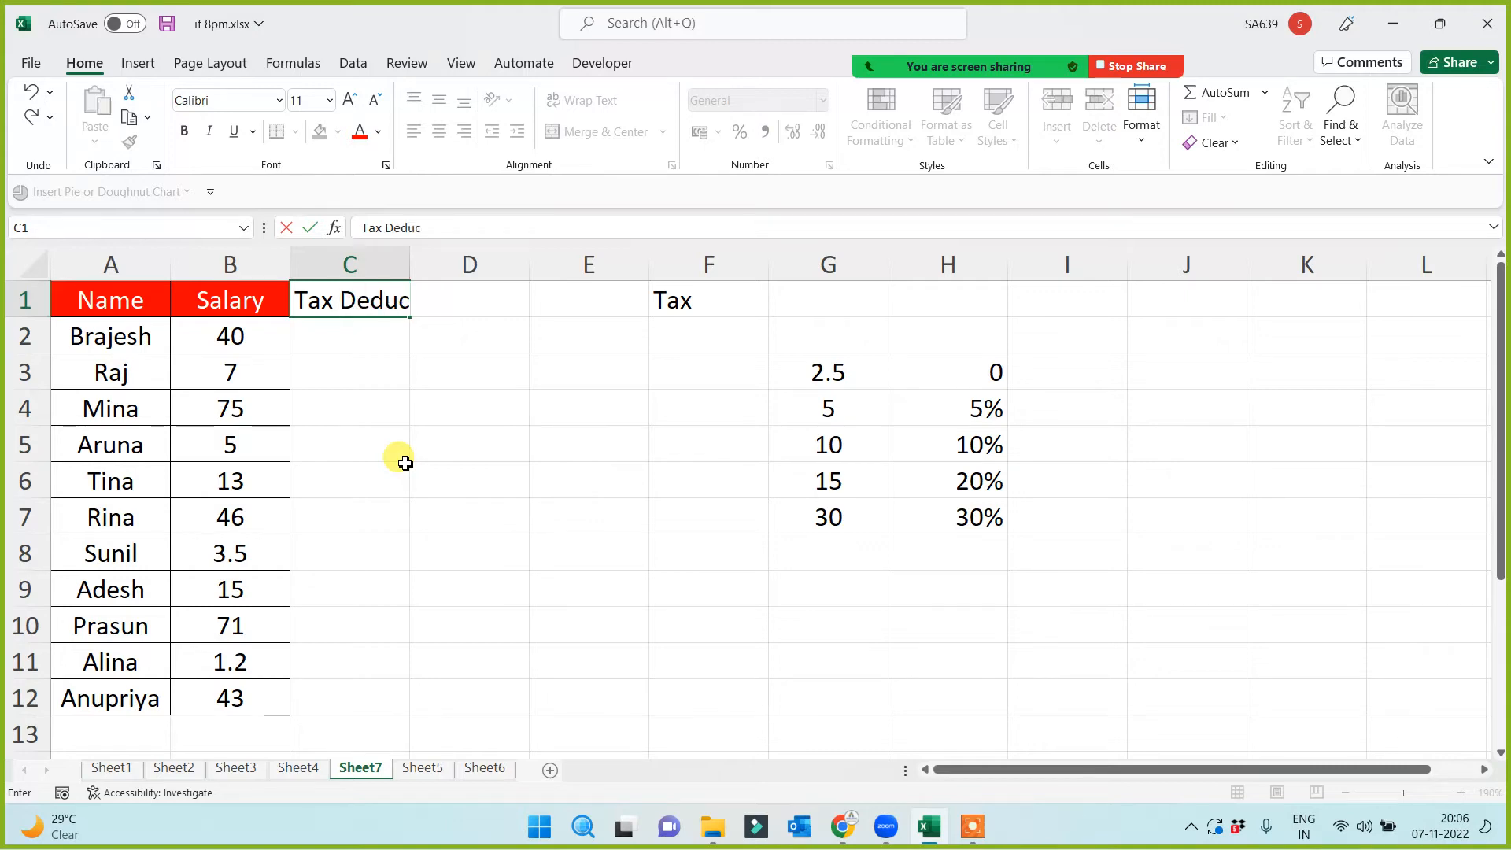
key(Return)
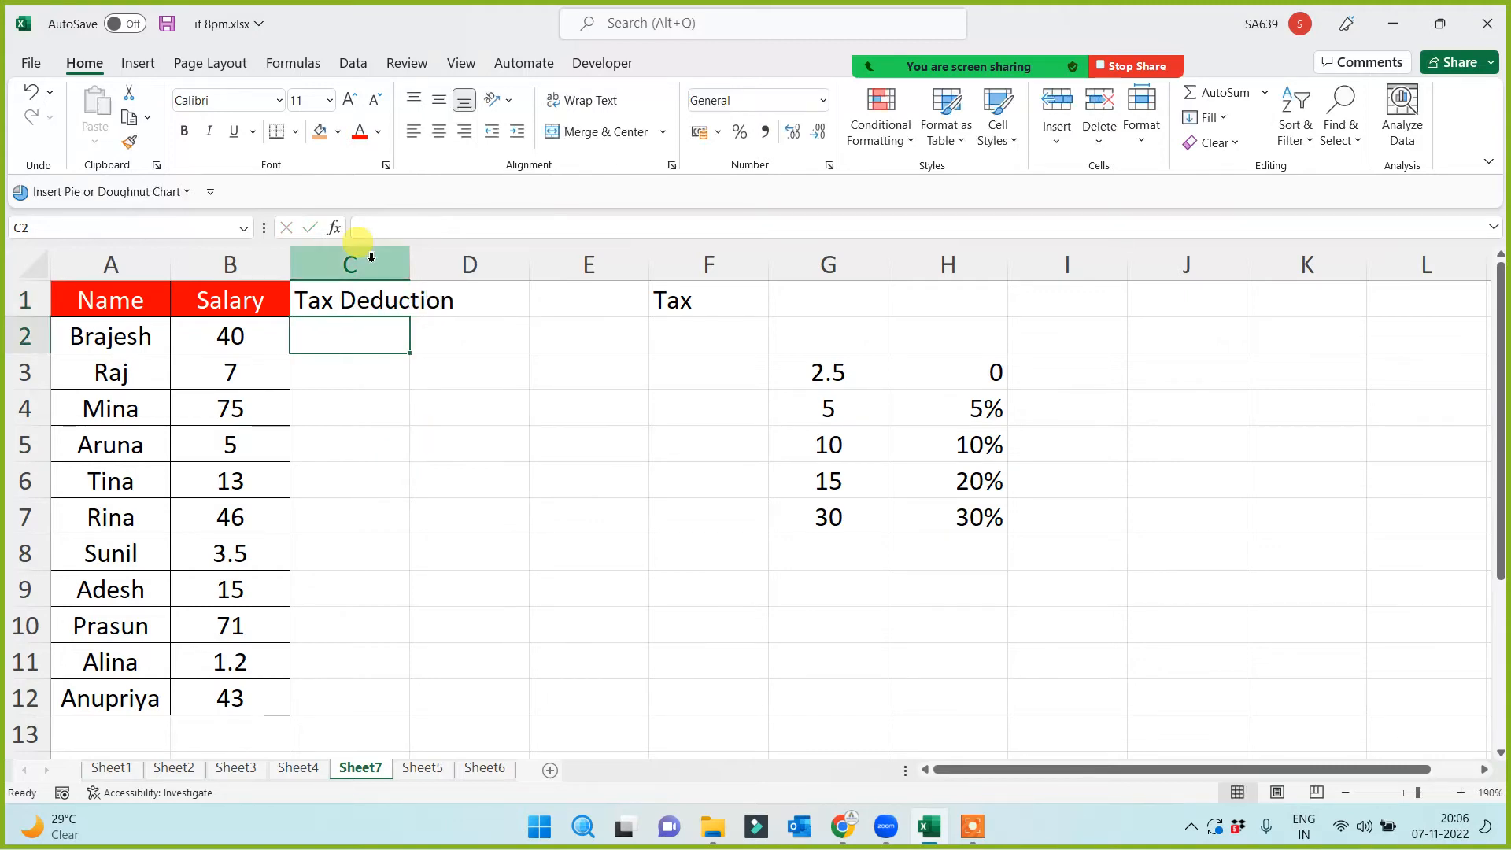
double_click(409, 264)
Begin an IF formula in C2 that returns "30%" when B2>=30.
text(=if()
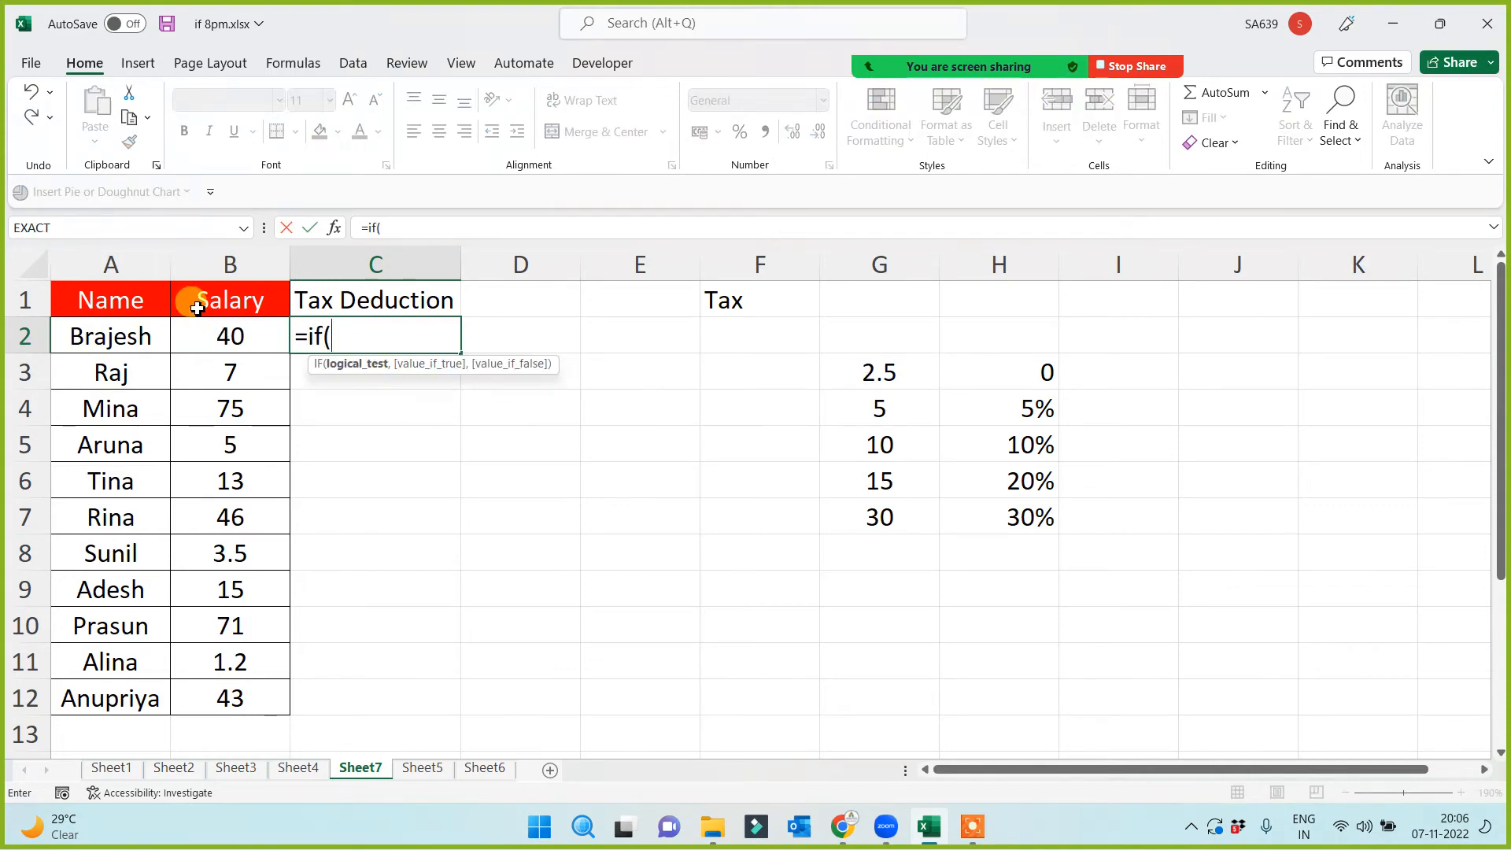
click(213, 337)
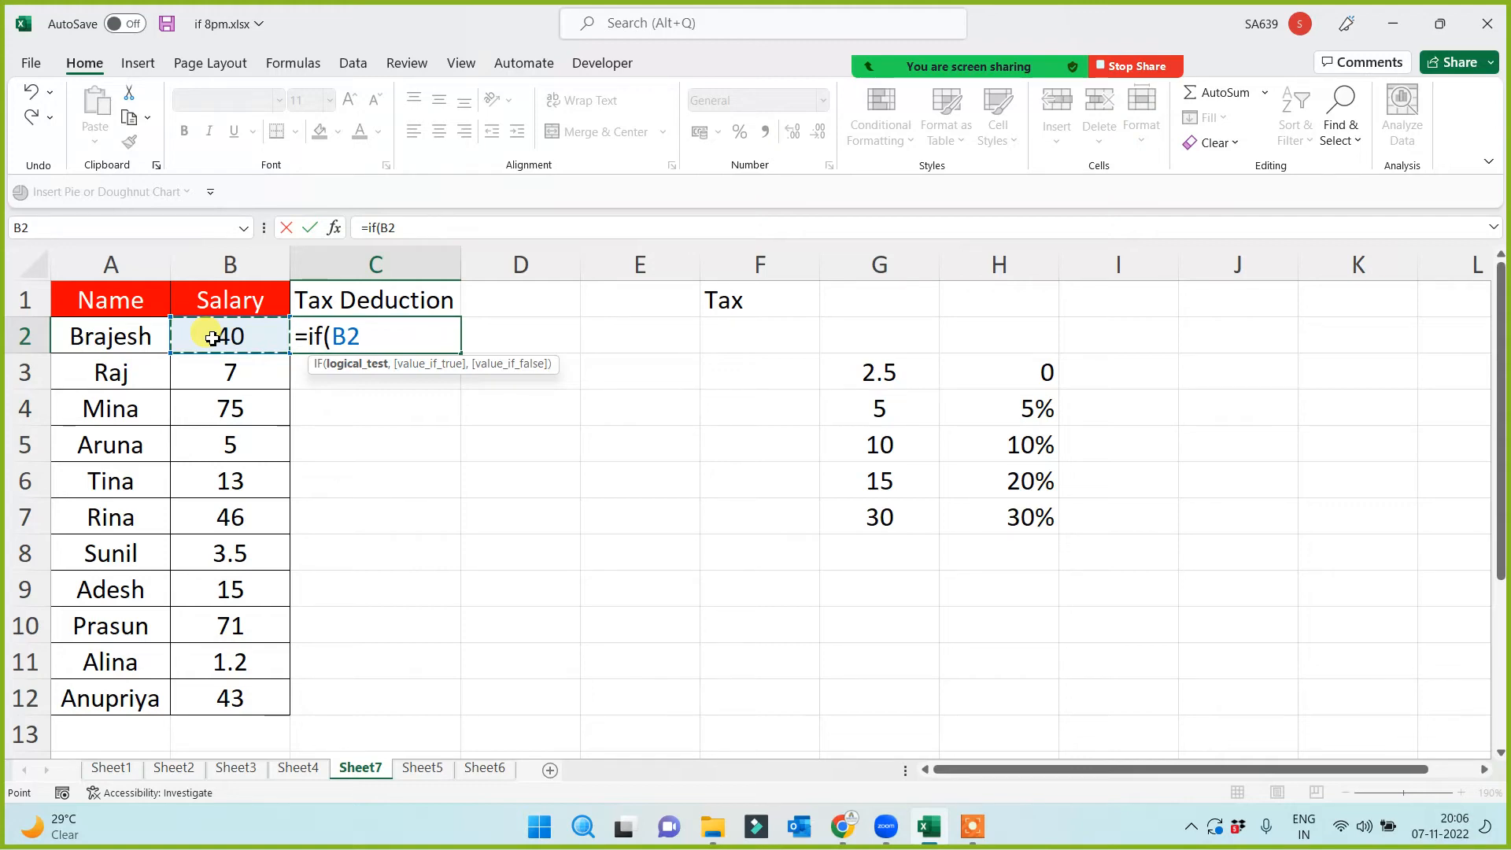
text(>=30)
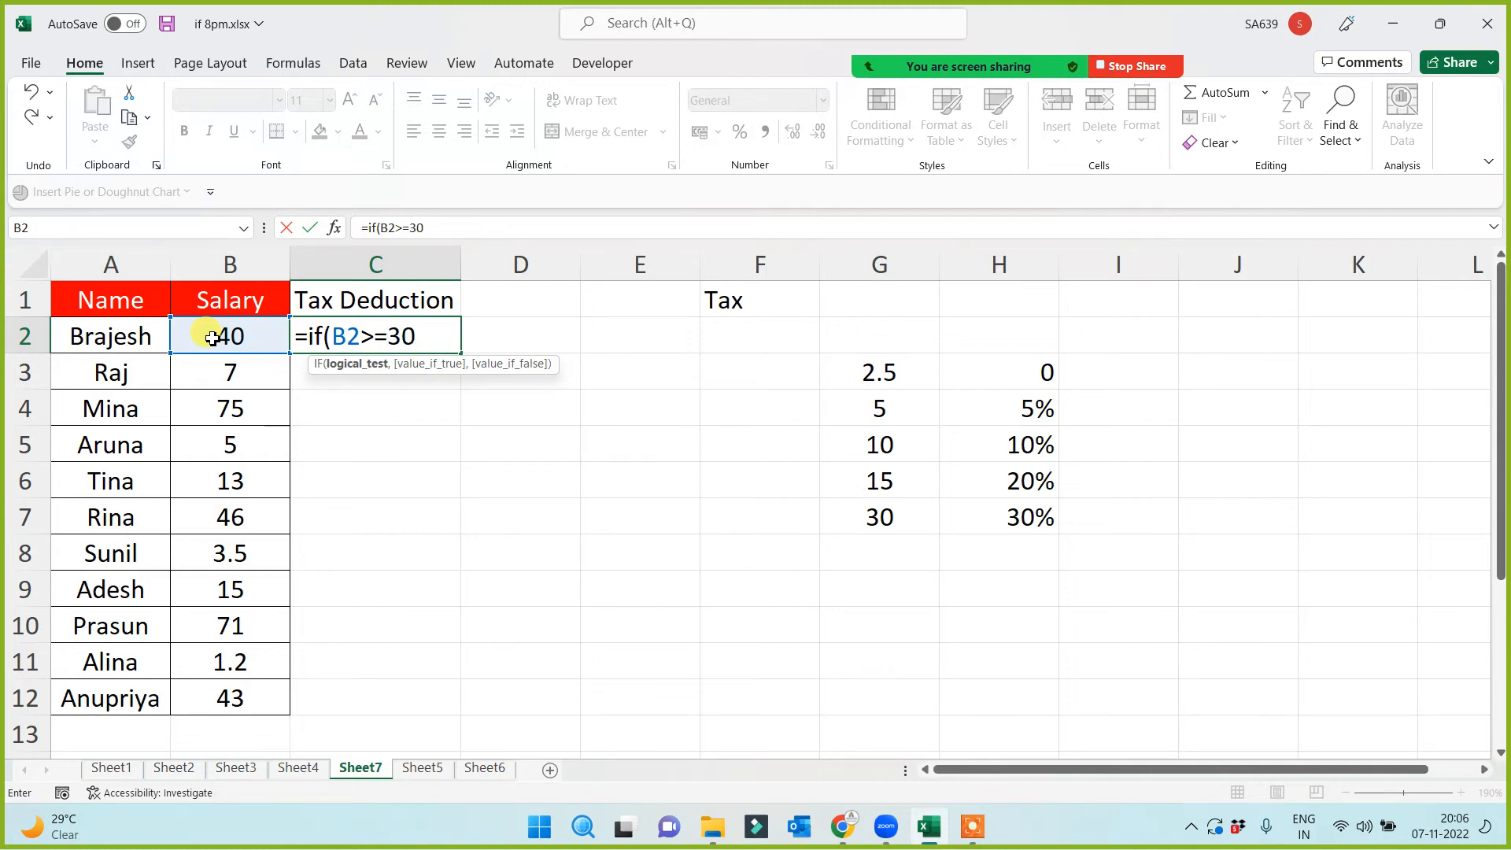
text(,)
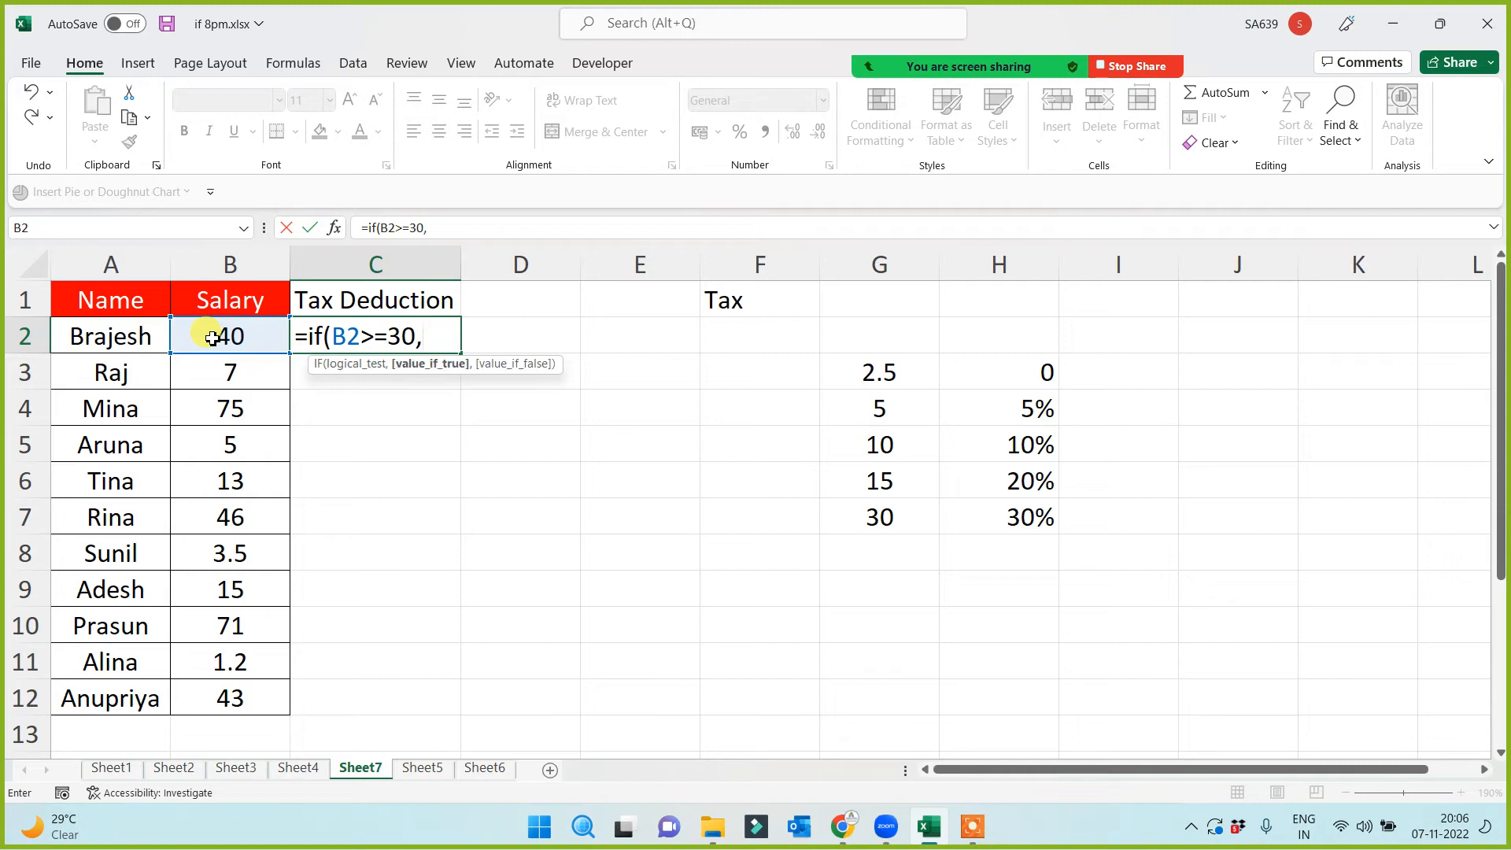
text("30%")
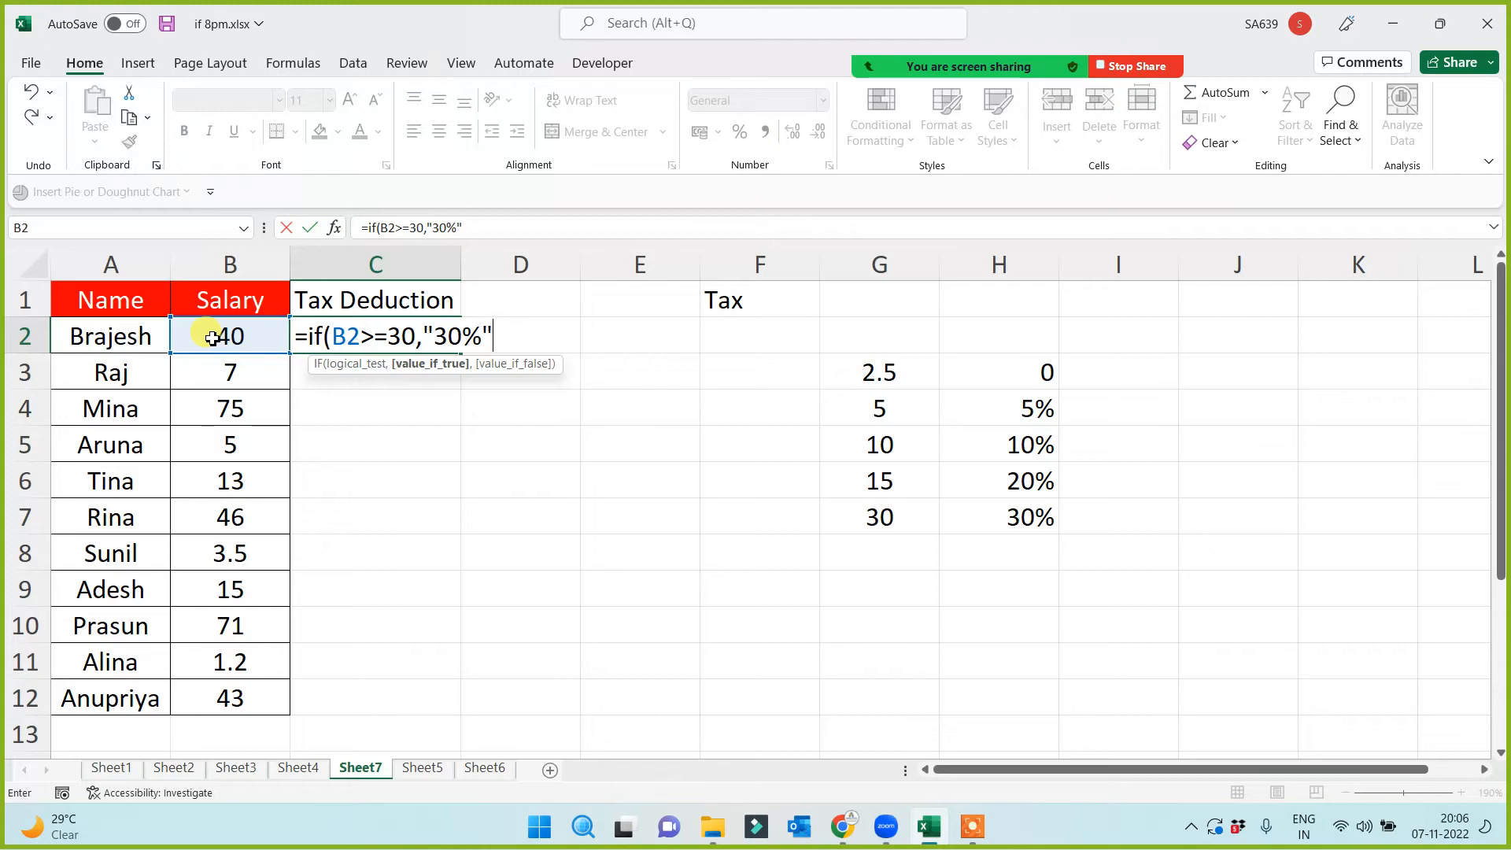
Nest a second IF in the C2 formula that returns "20%" when B2>=15.
text(,if()
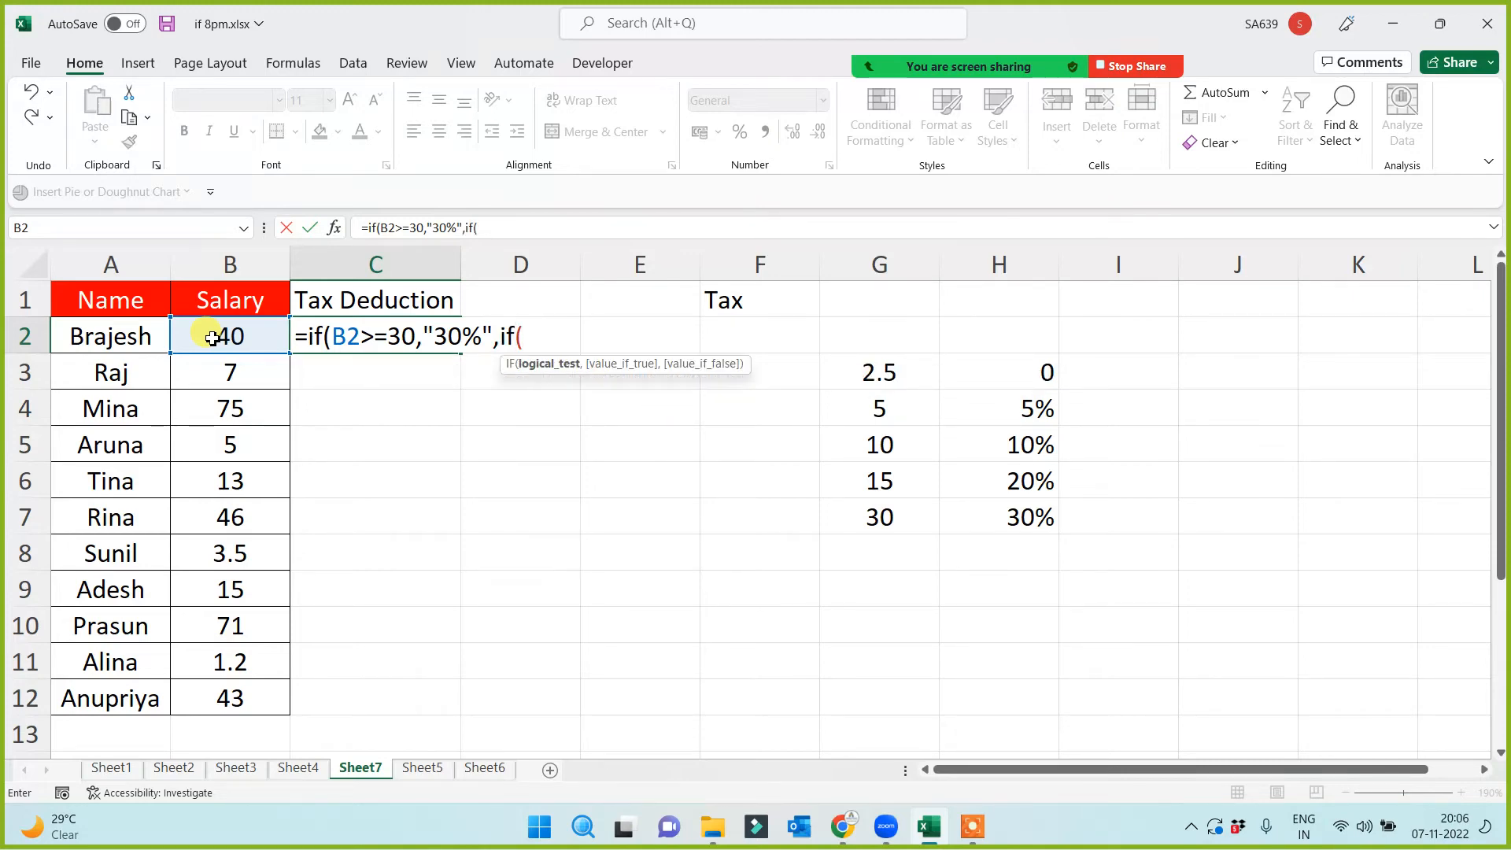
click(212, 338)
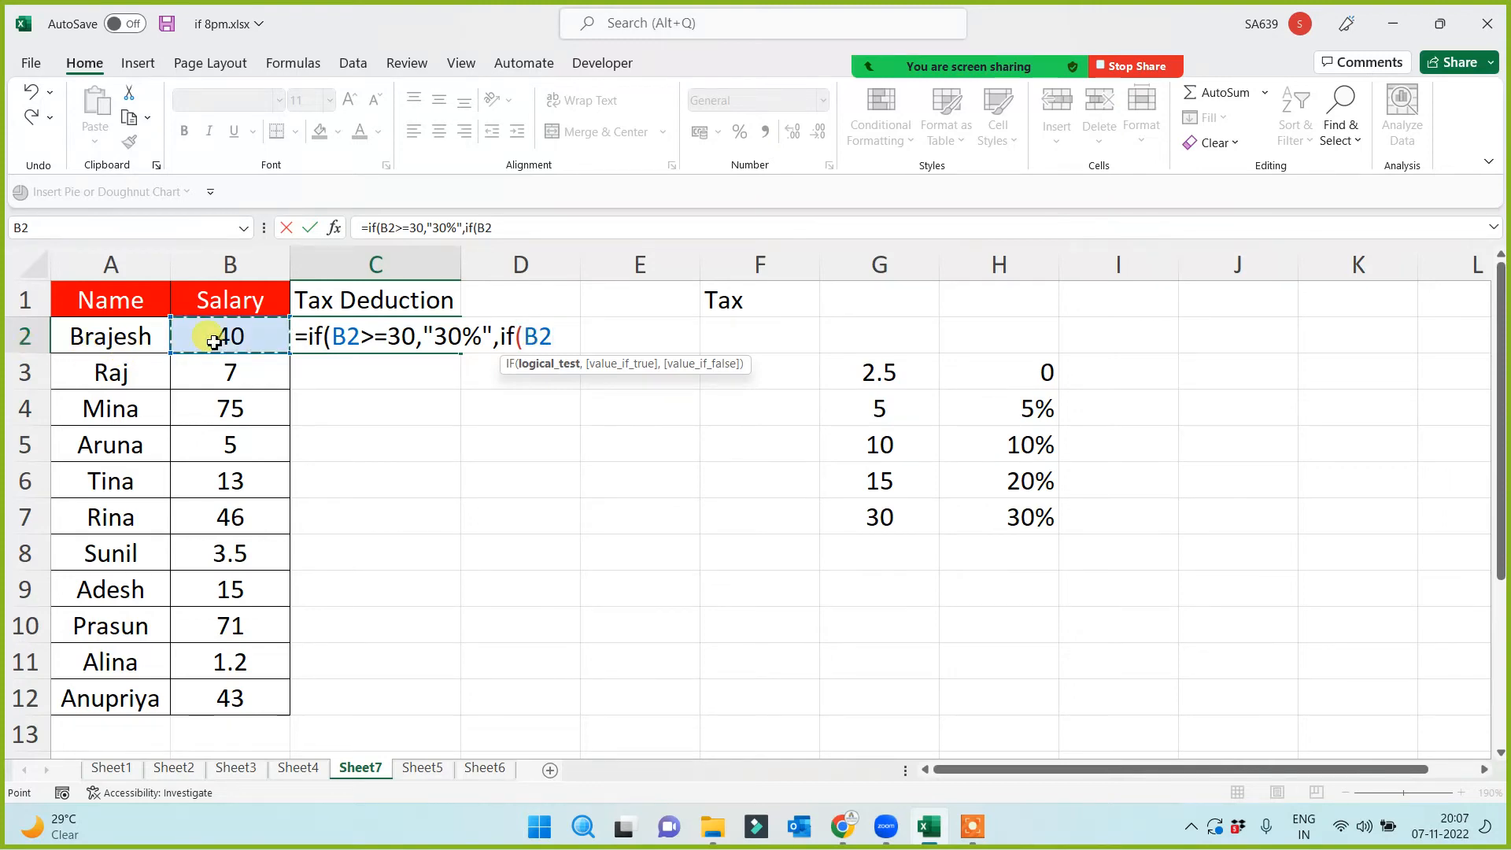
text(>=)
text(15)
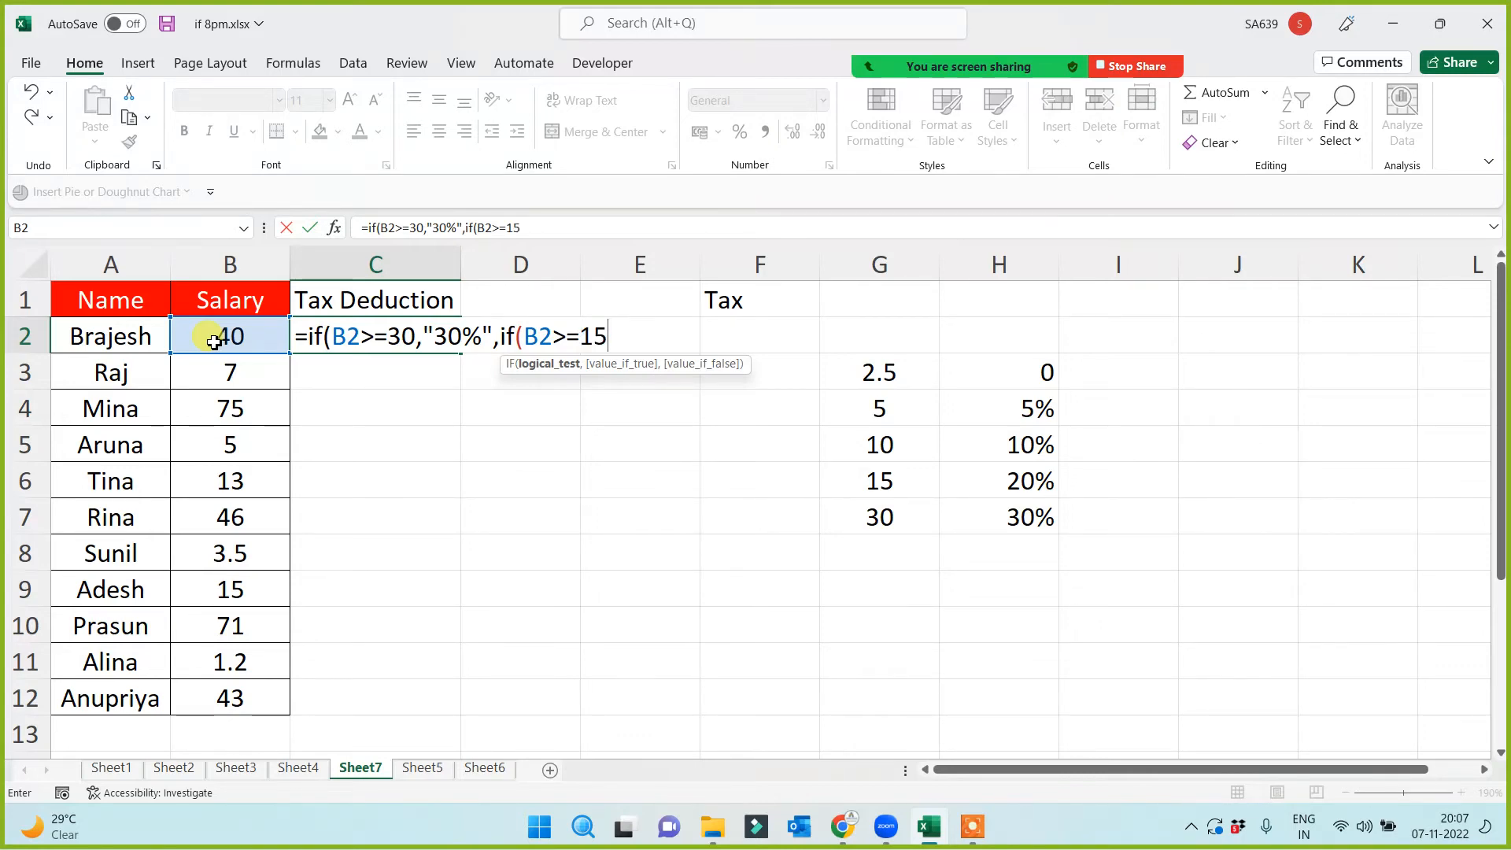
text(,)
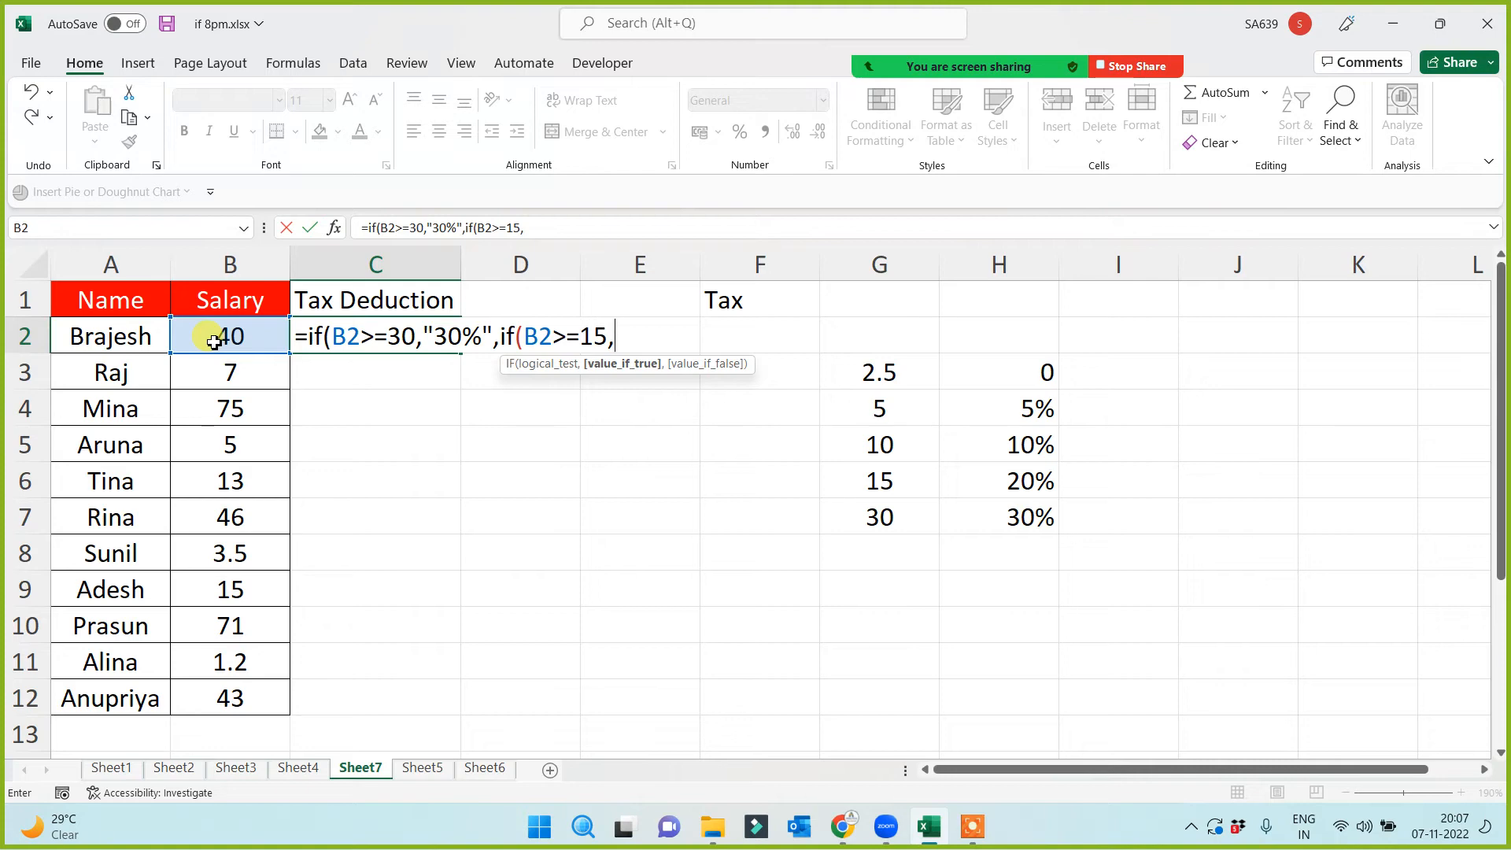
text("20%")
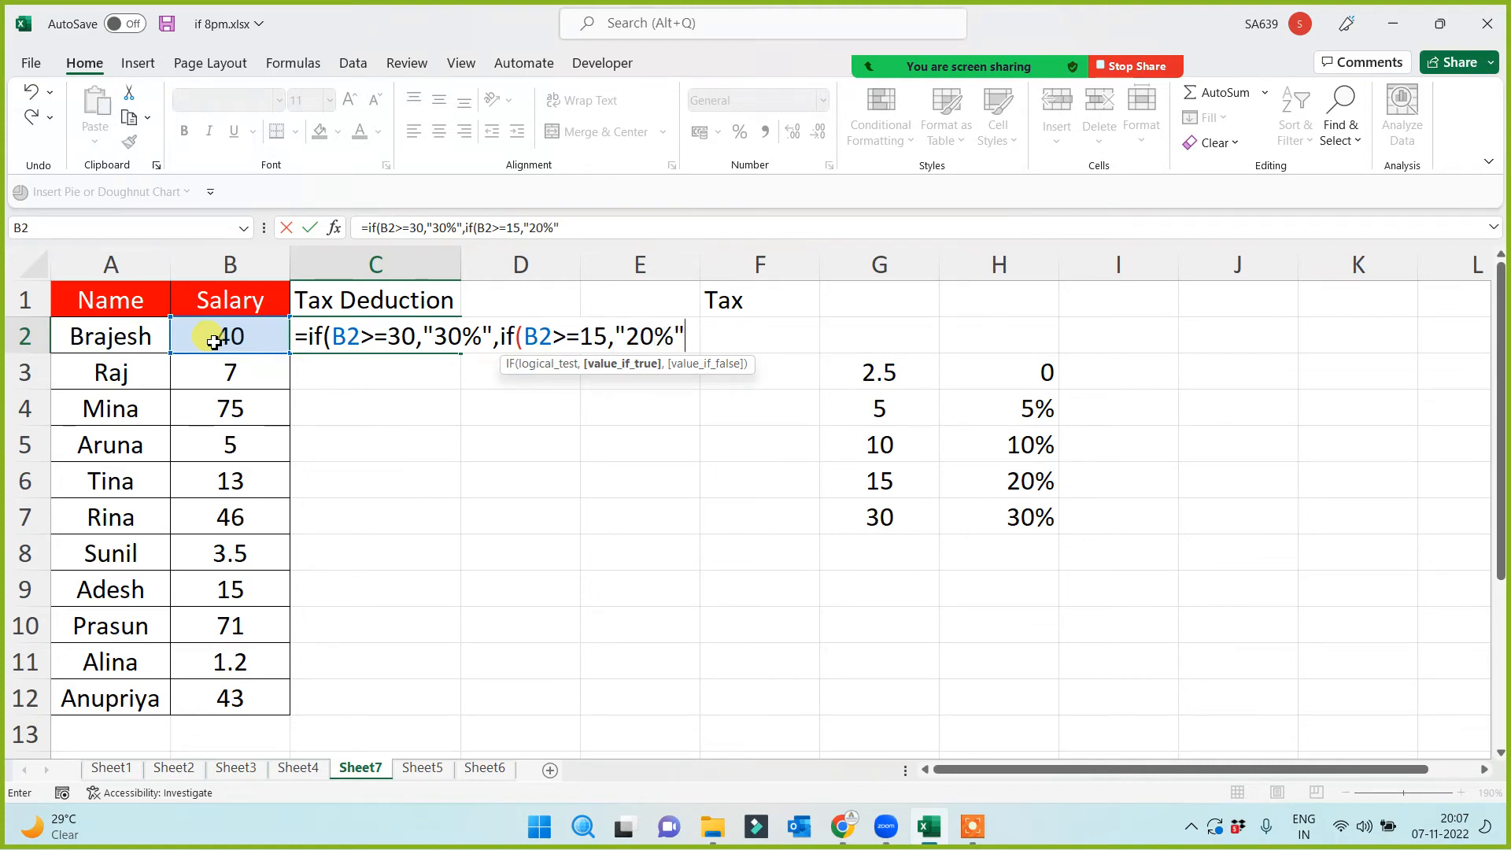
Nest a third IF in the C2 formula that returns "10%" when B2>=10.
text(,)
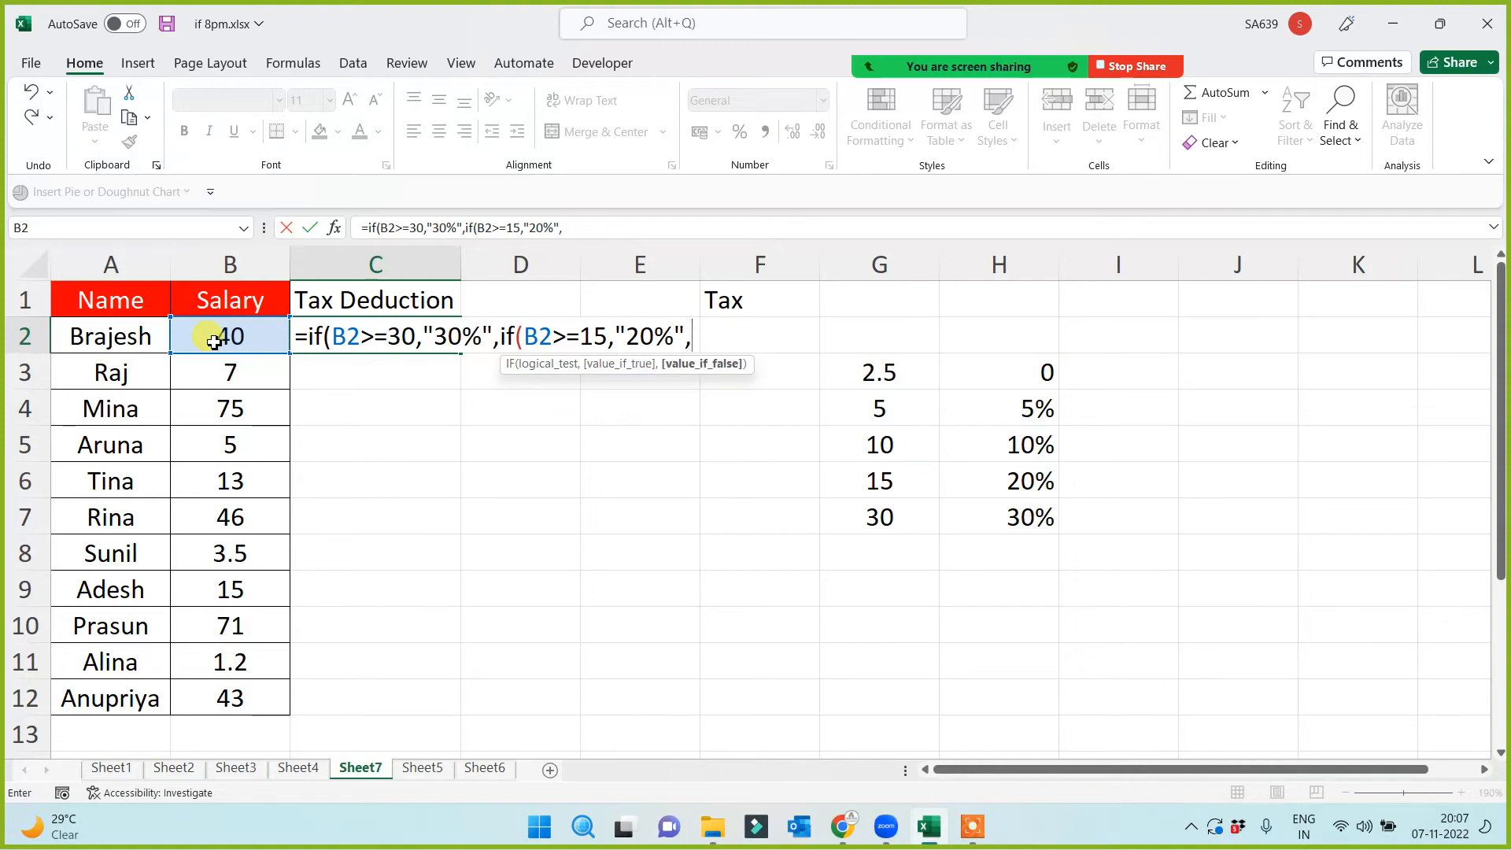
text(if()
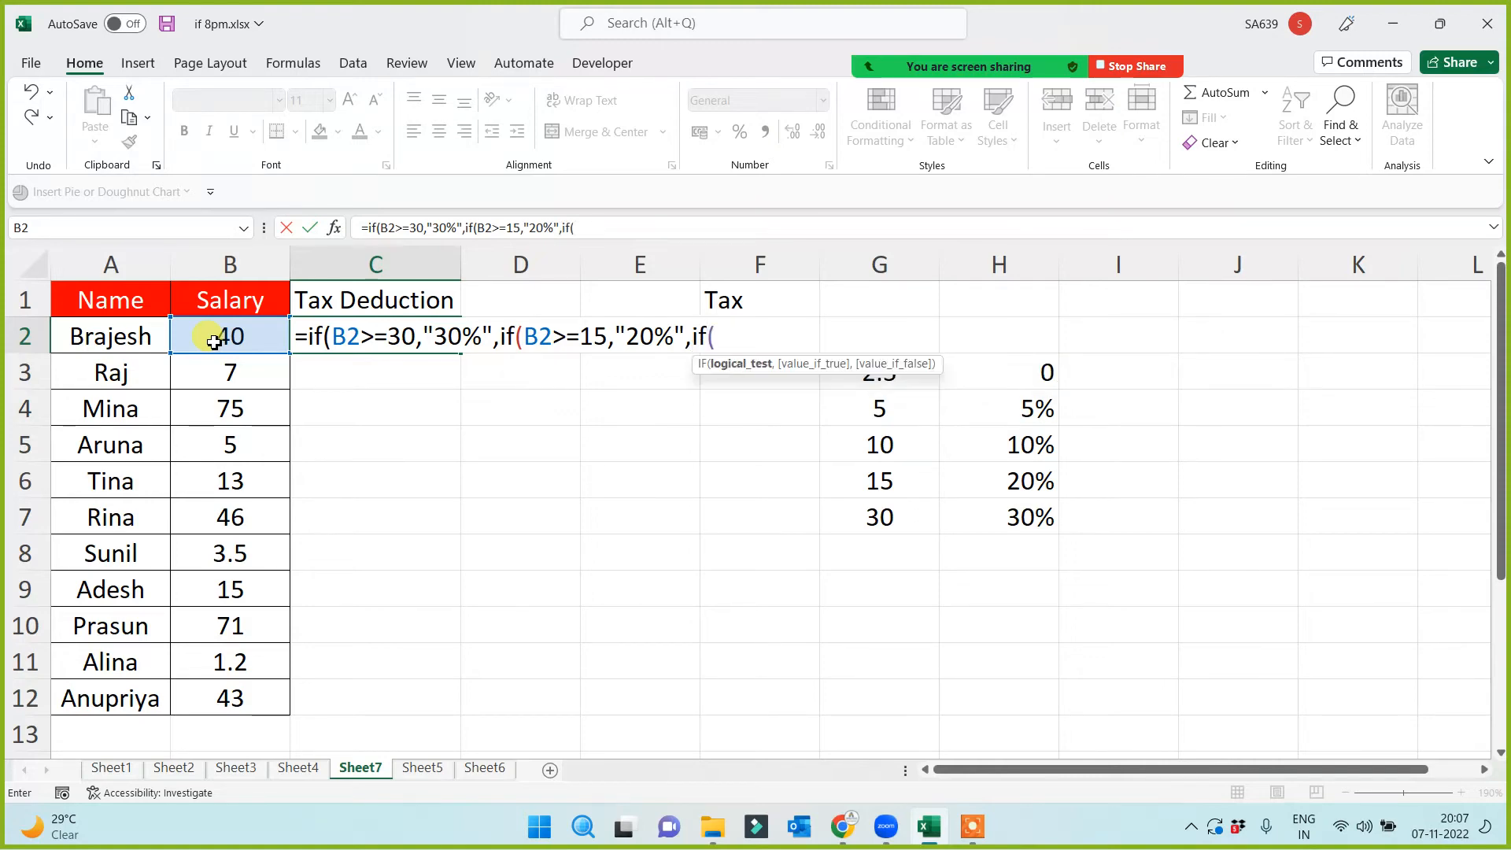
click(216, 340)
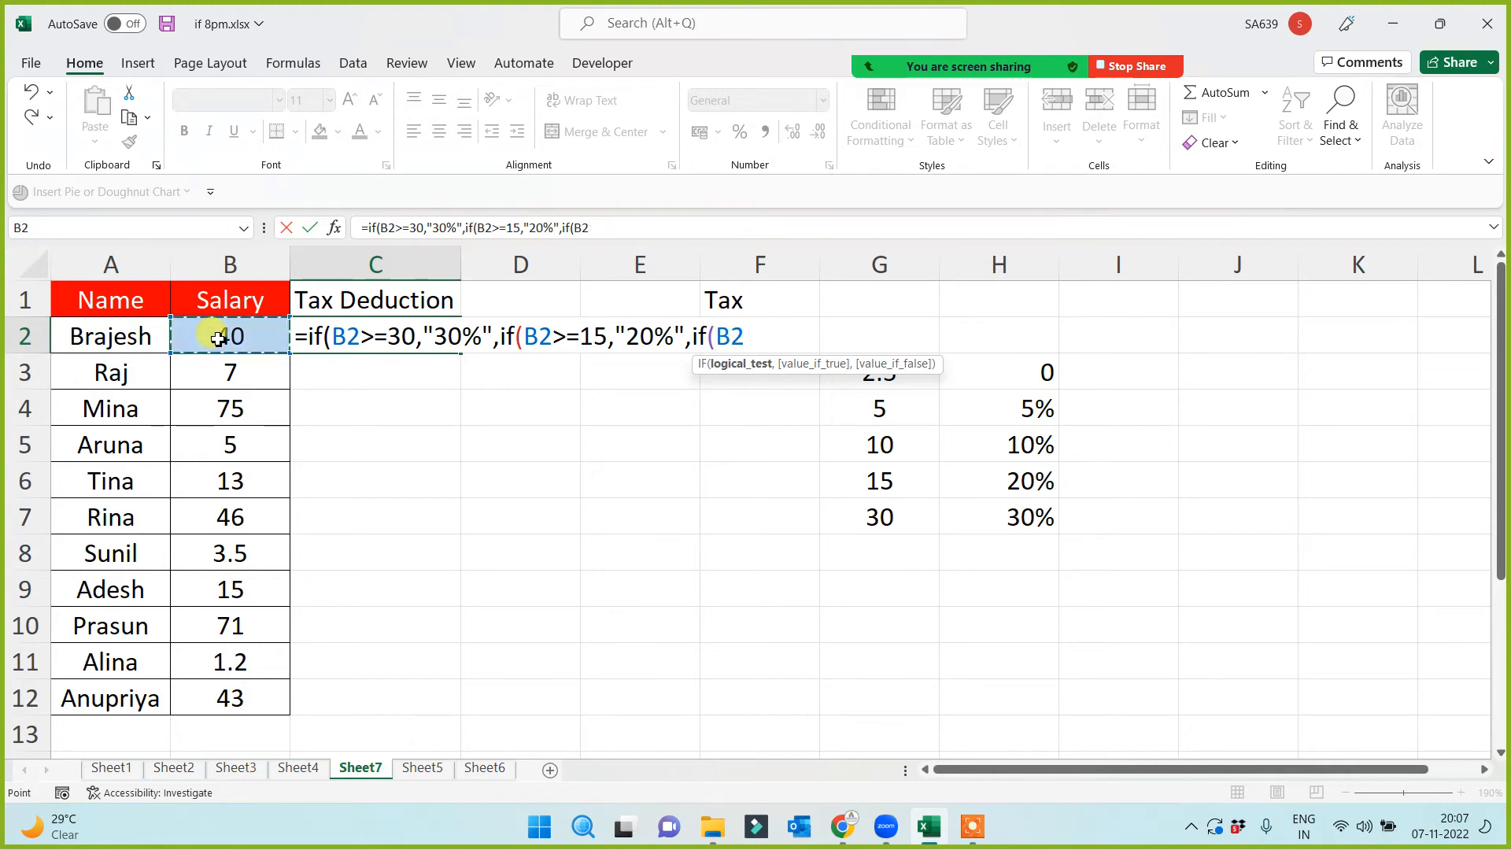
text(>=10,)
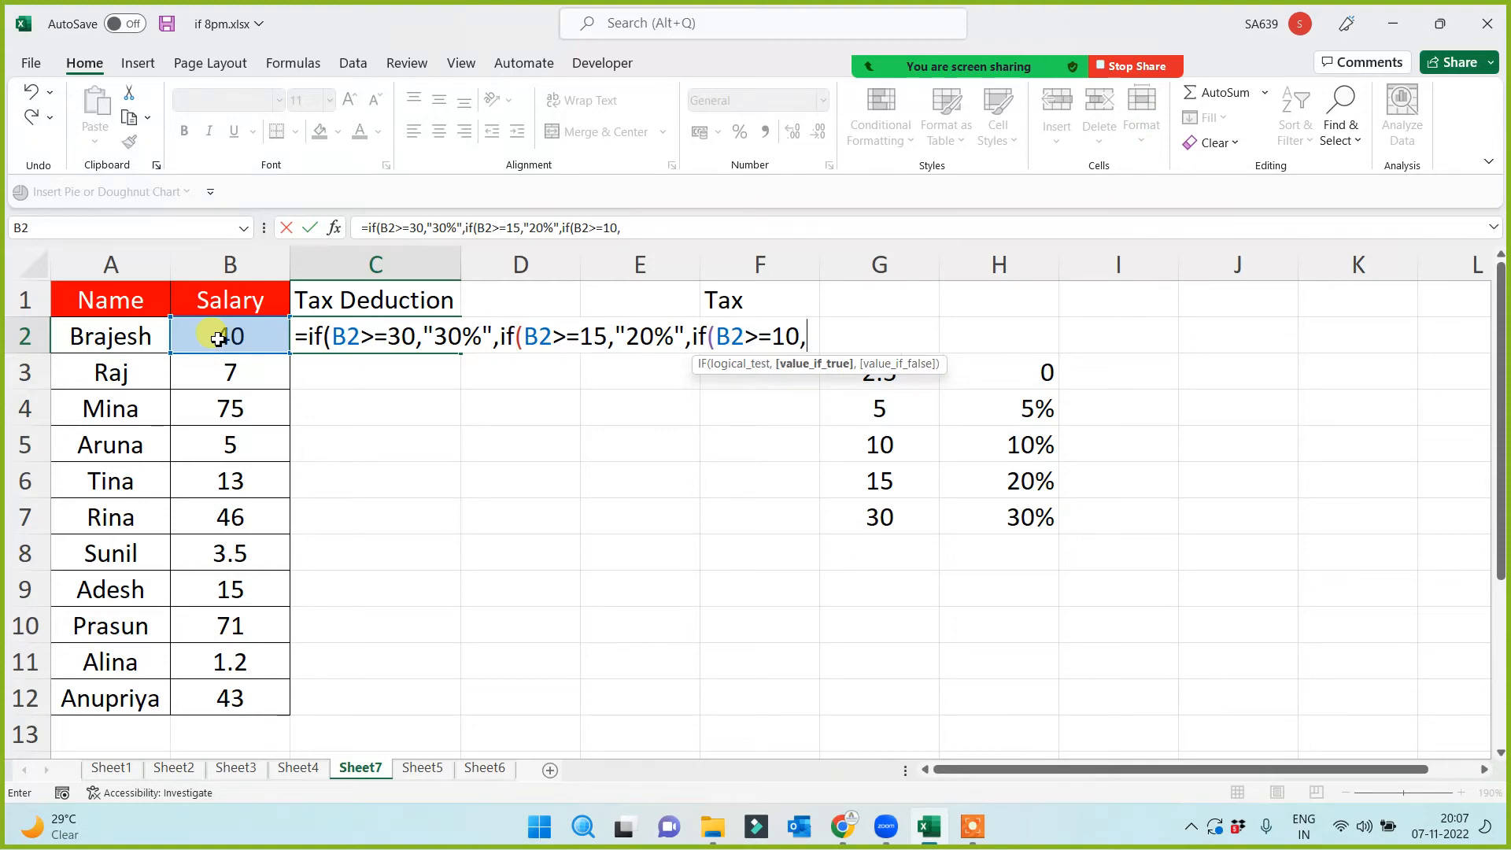
text("10%",)
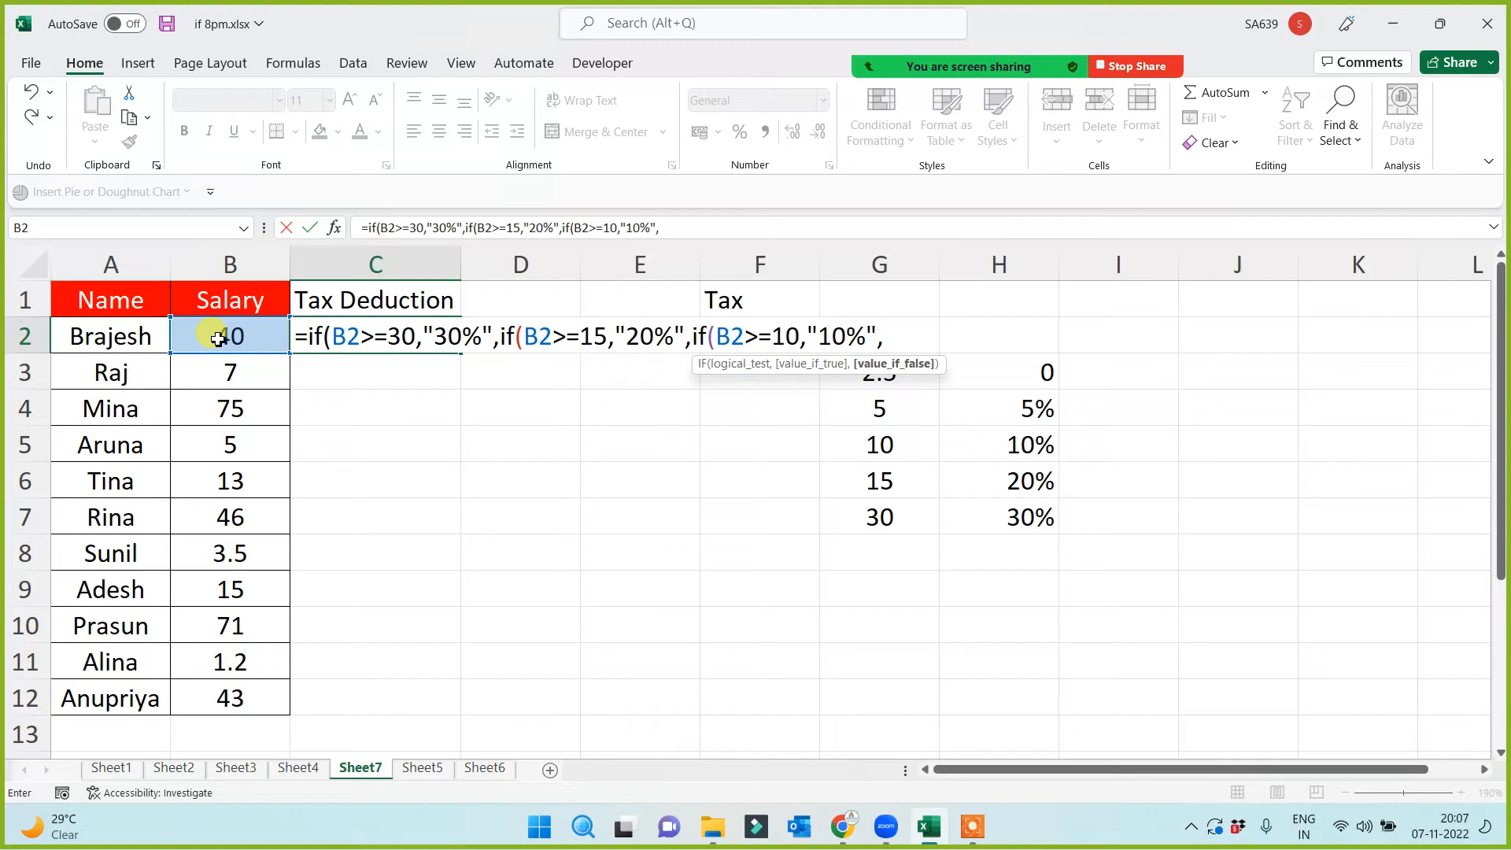
Complete the C2 formula with a fourth IF returning "5%" when B2>=5 and 0 otherwise, accepting the proposed parenthesis correction.
text(if()
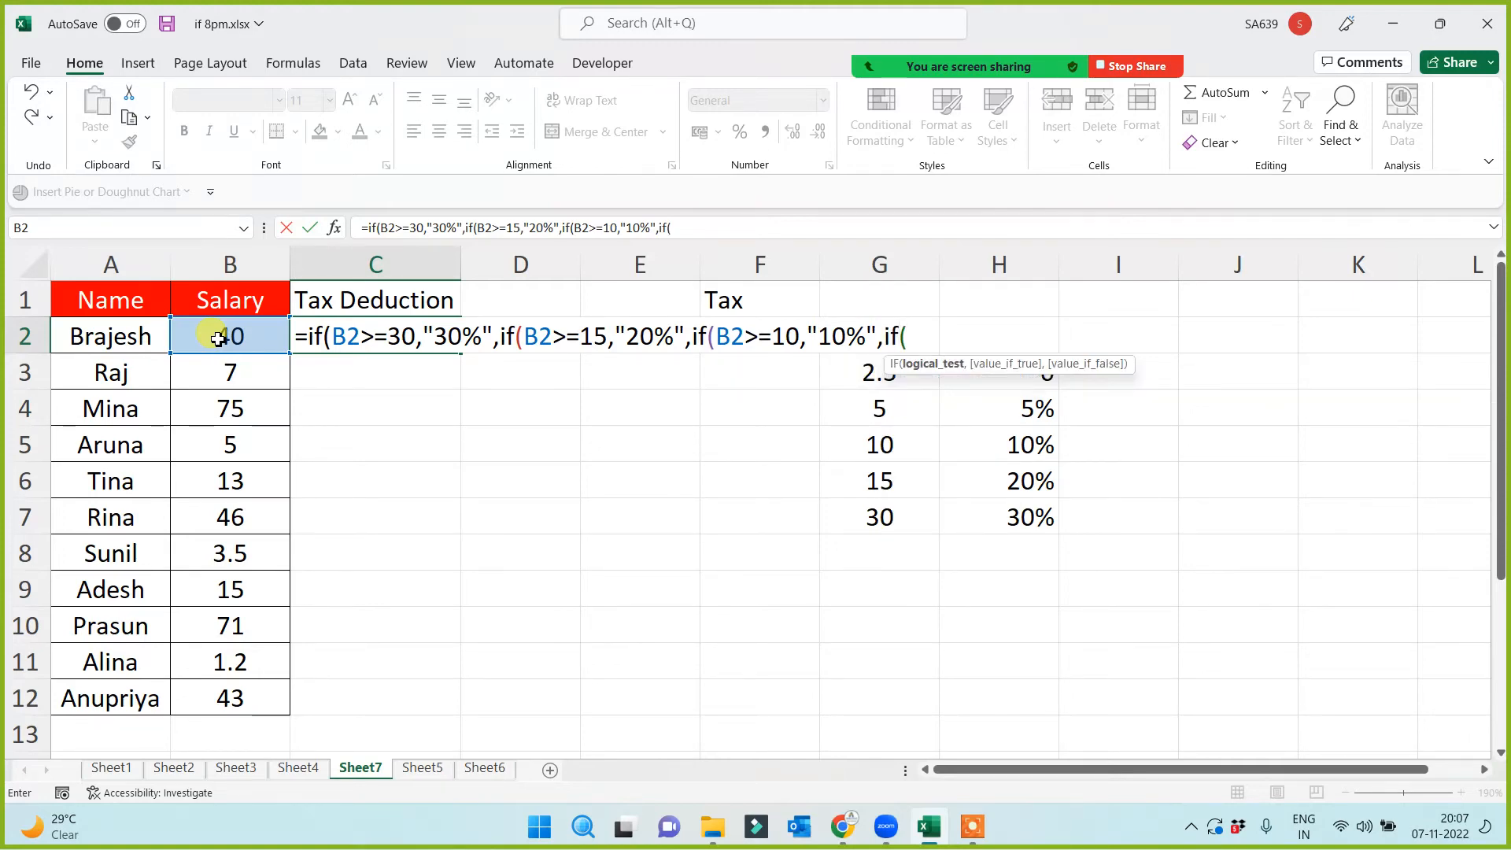
text(b2)
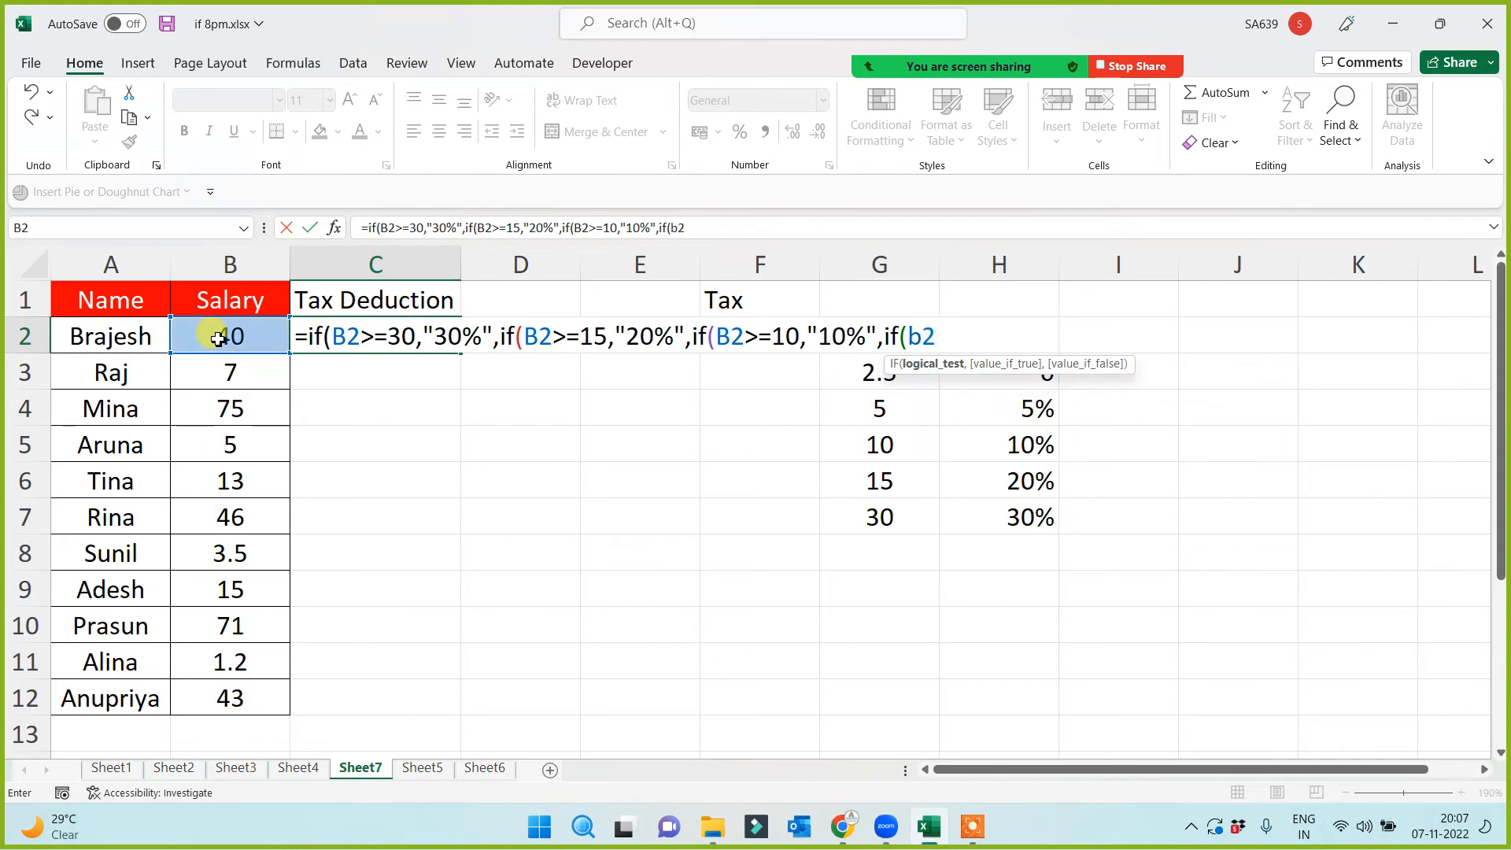
text(>=5,"5)
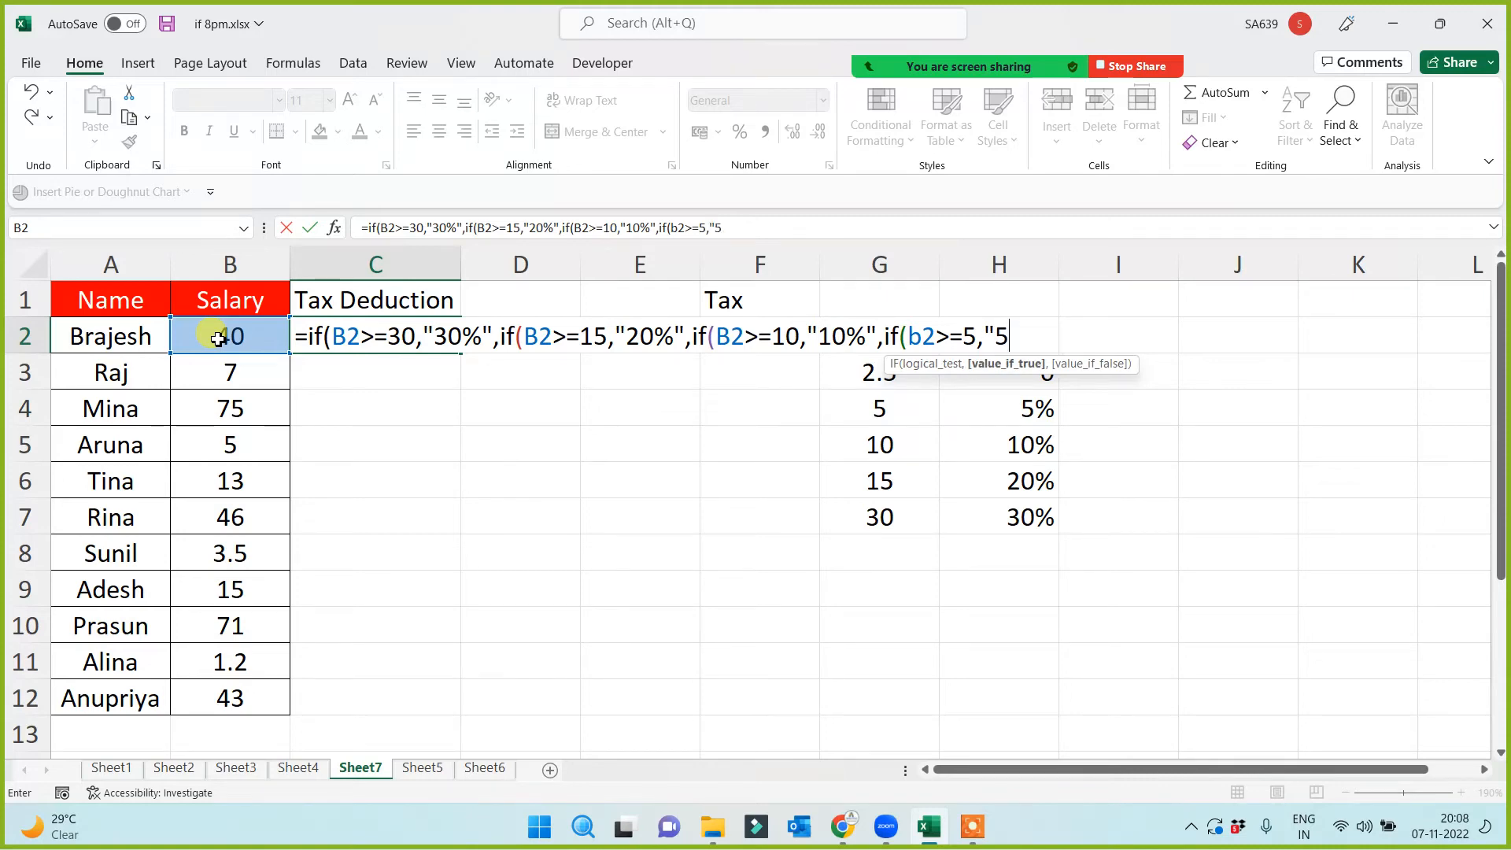
text(%",)
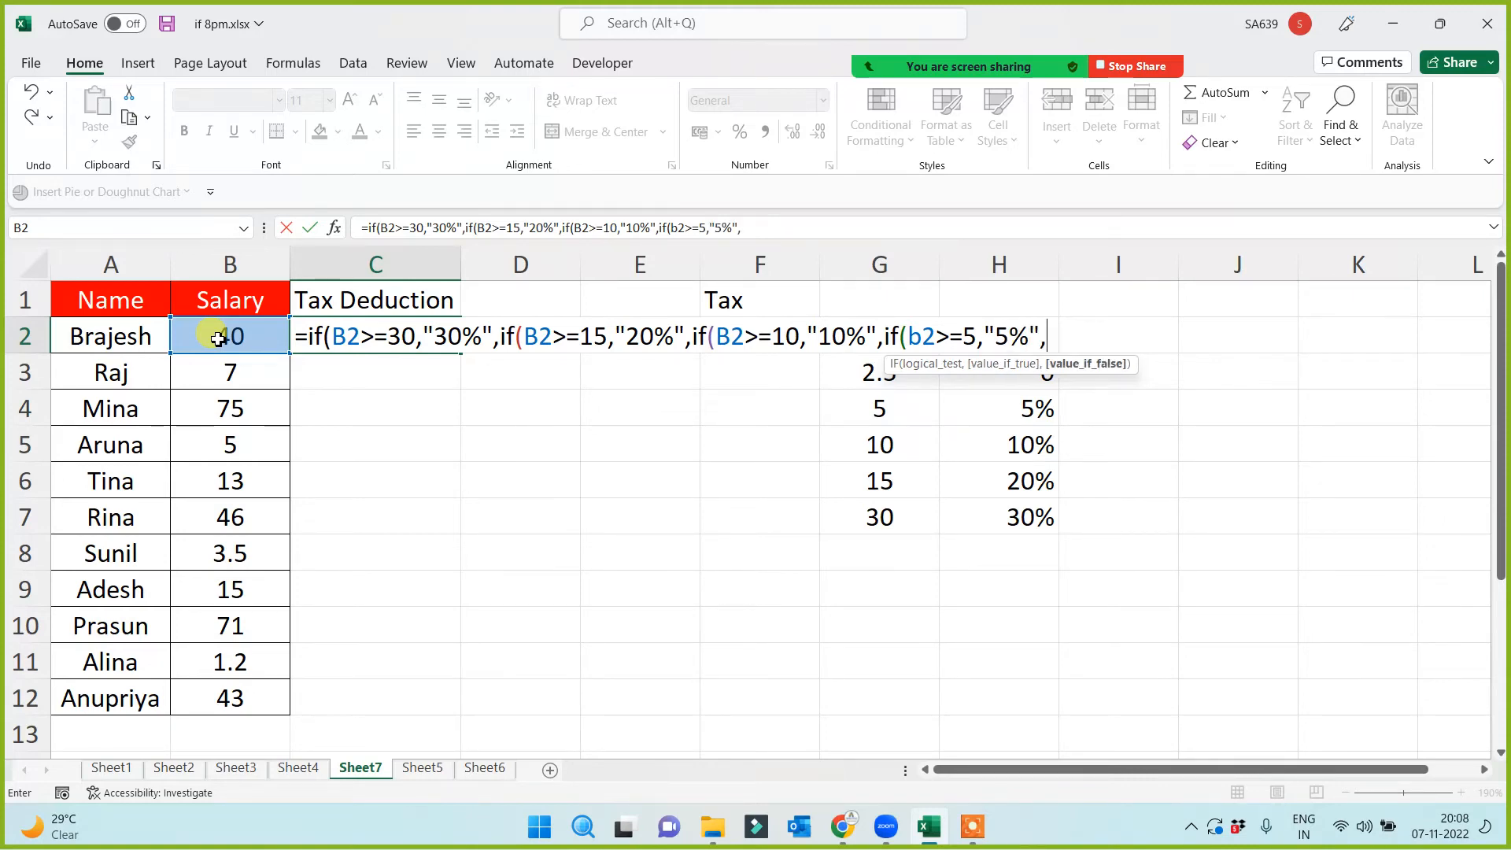
text(0))
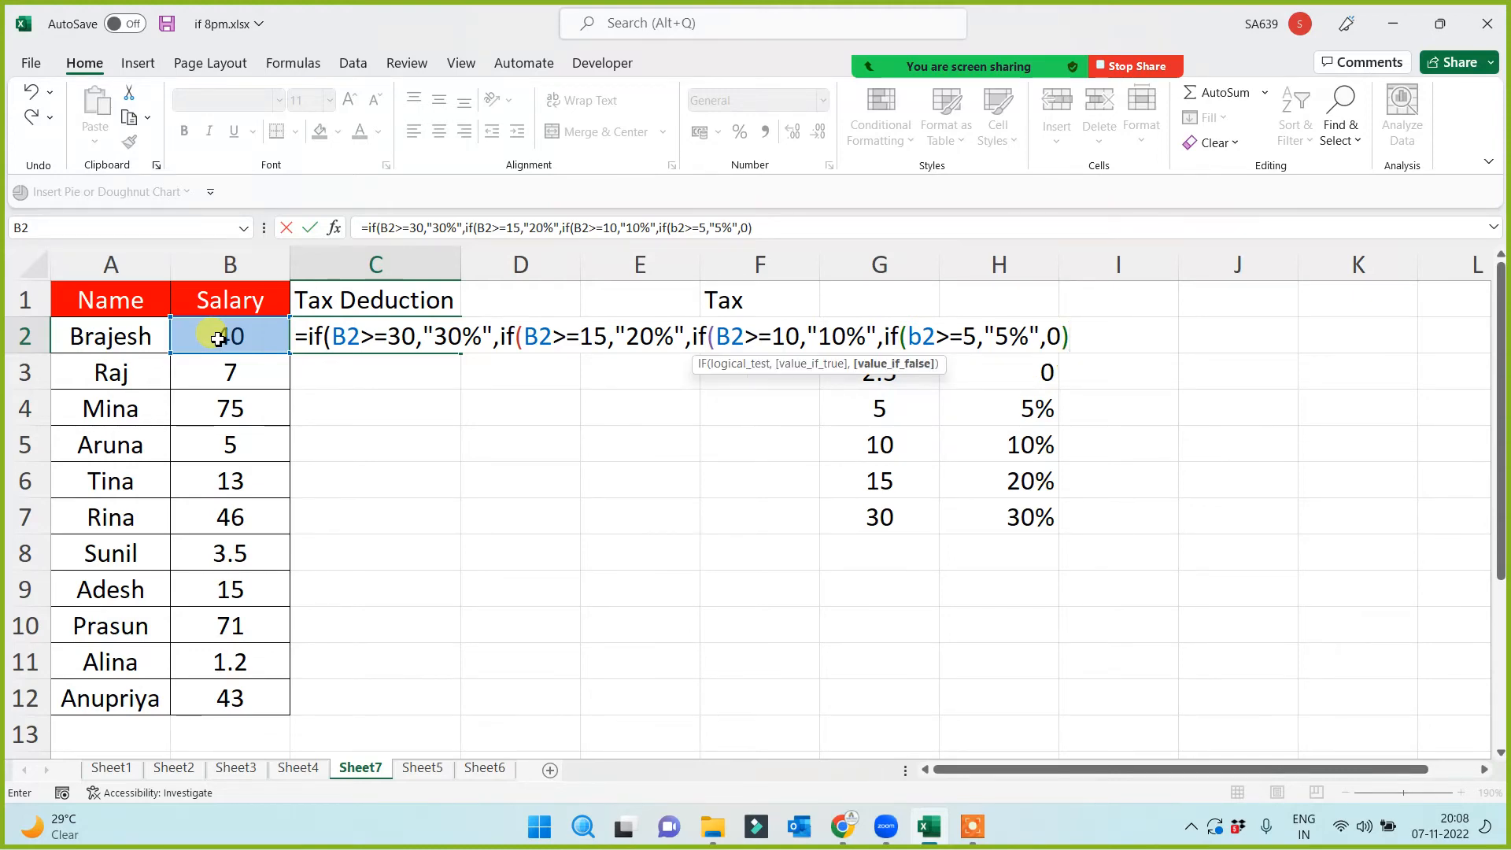
key(Return)
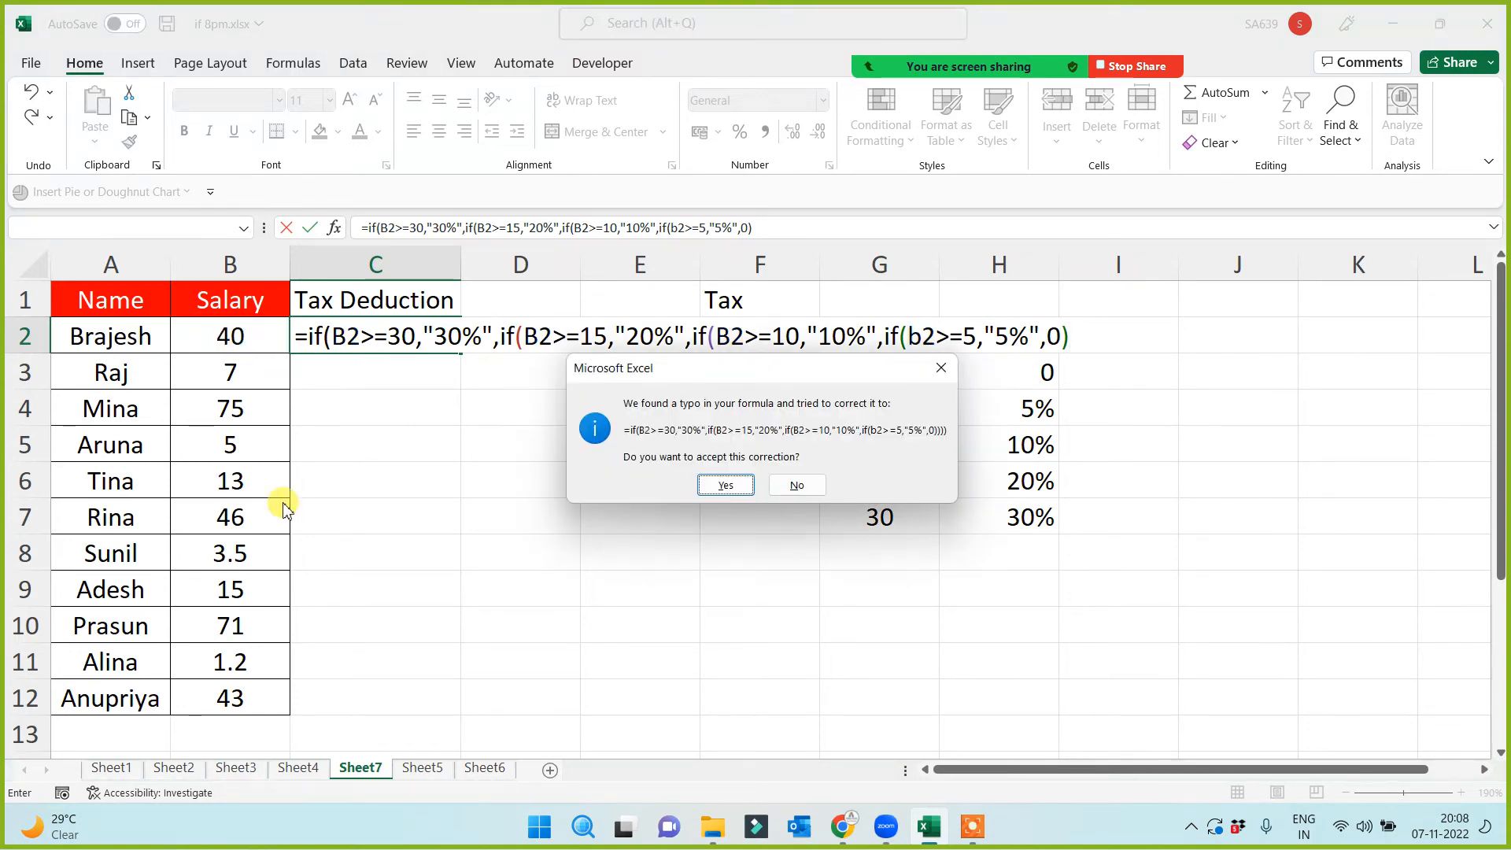
click(725, 486)
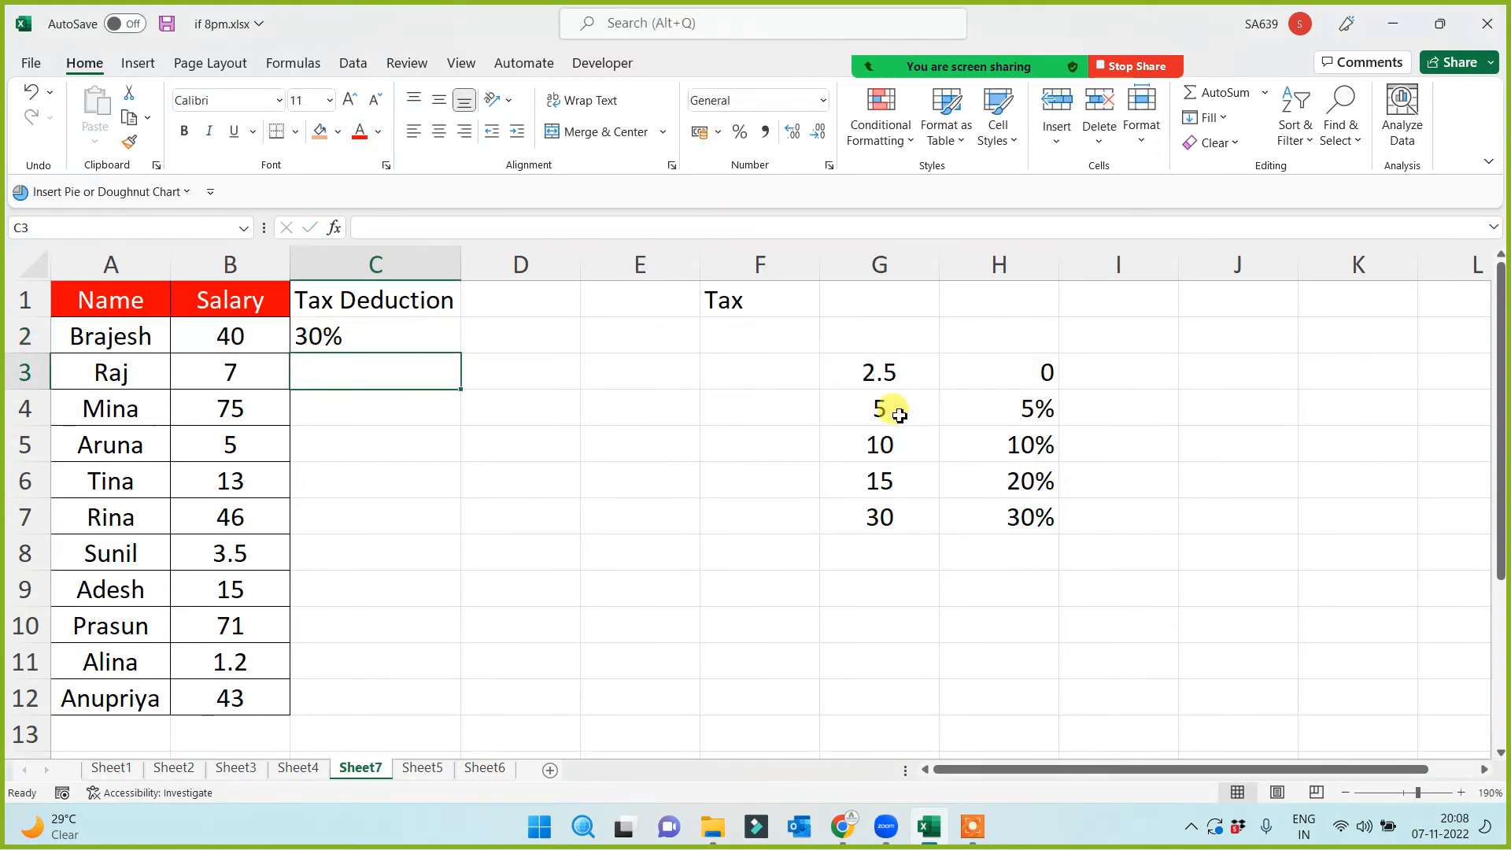
Remove the last three closing parentheses from the C2 formula, re-enter them and commit the formula.
click(319, 337)
click(775, 224)
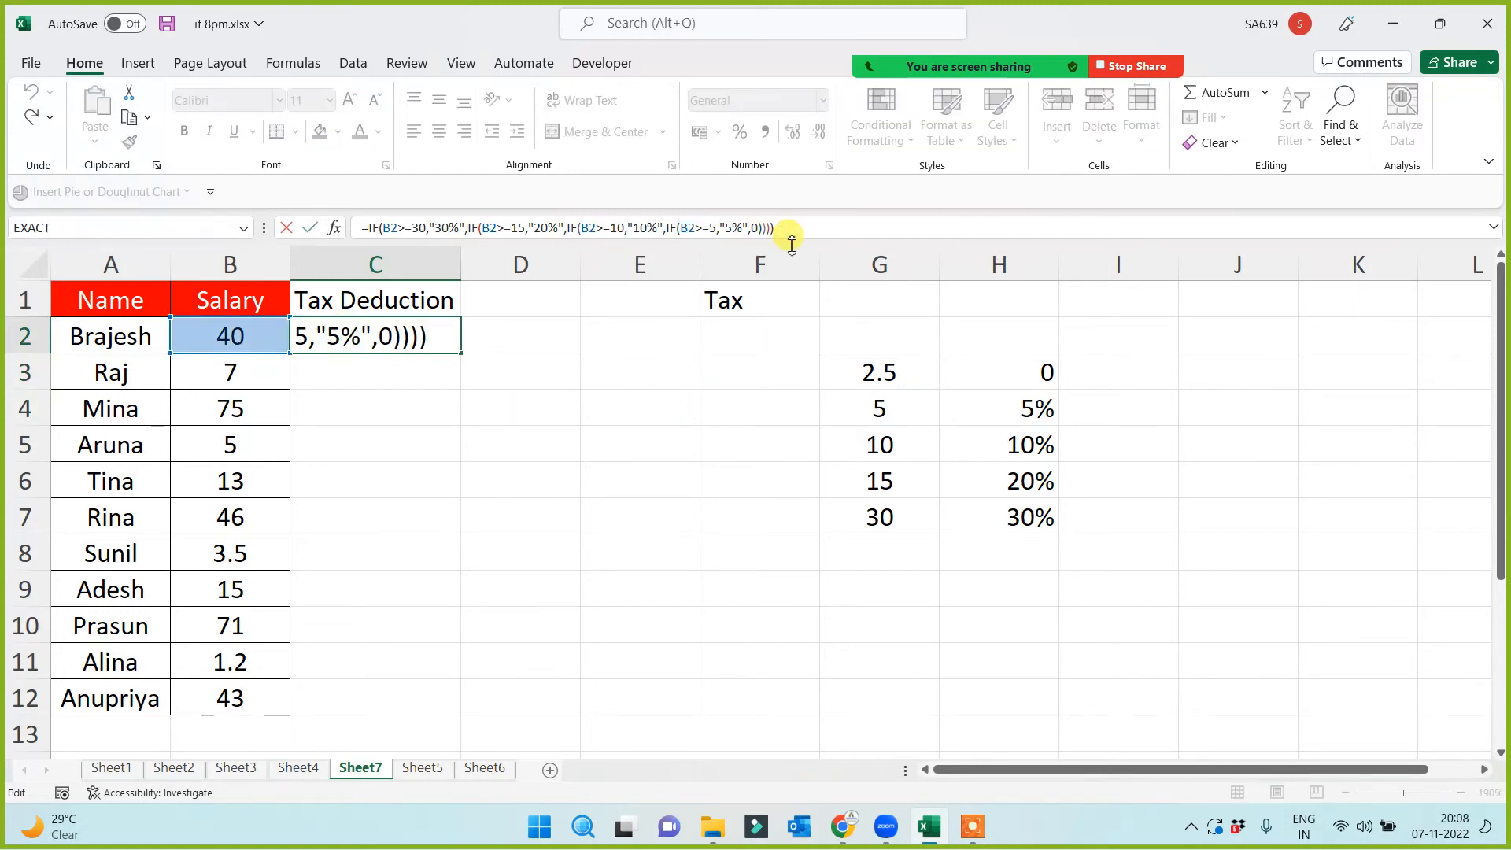
key(BackSpace)
key(BackSpace)
key(BackSpace)
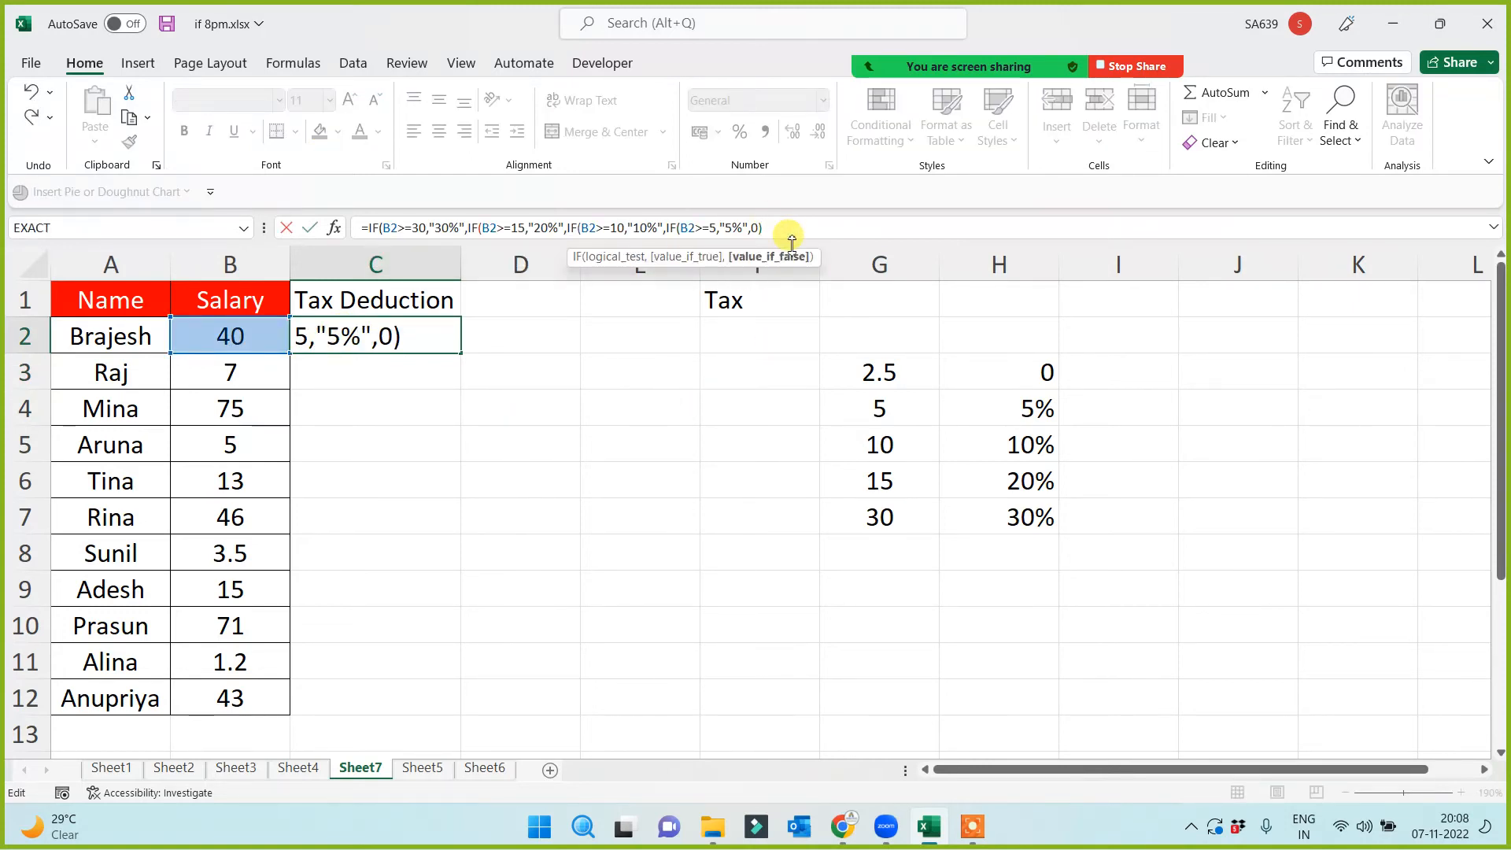
text())))
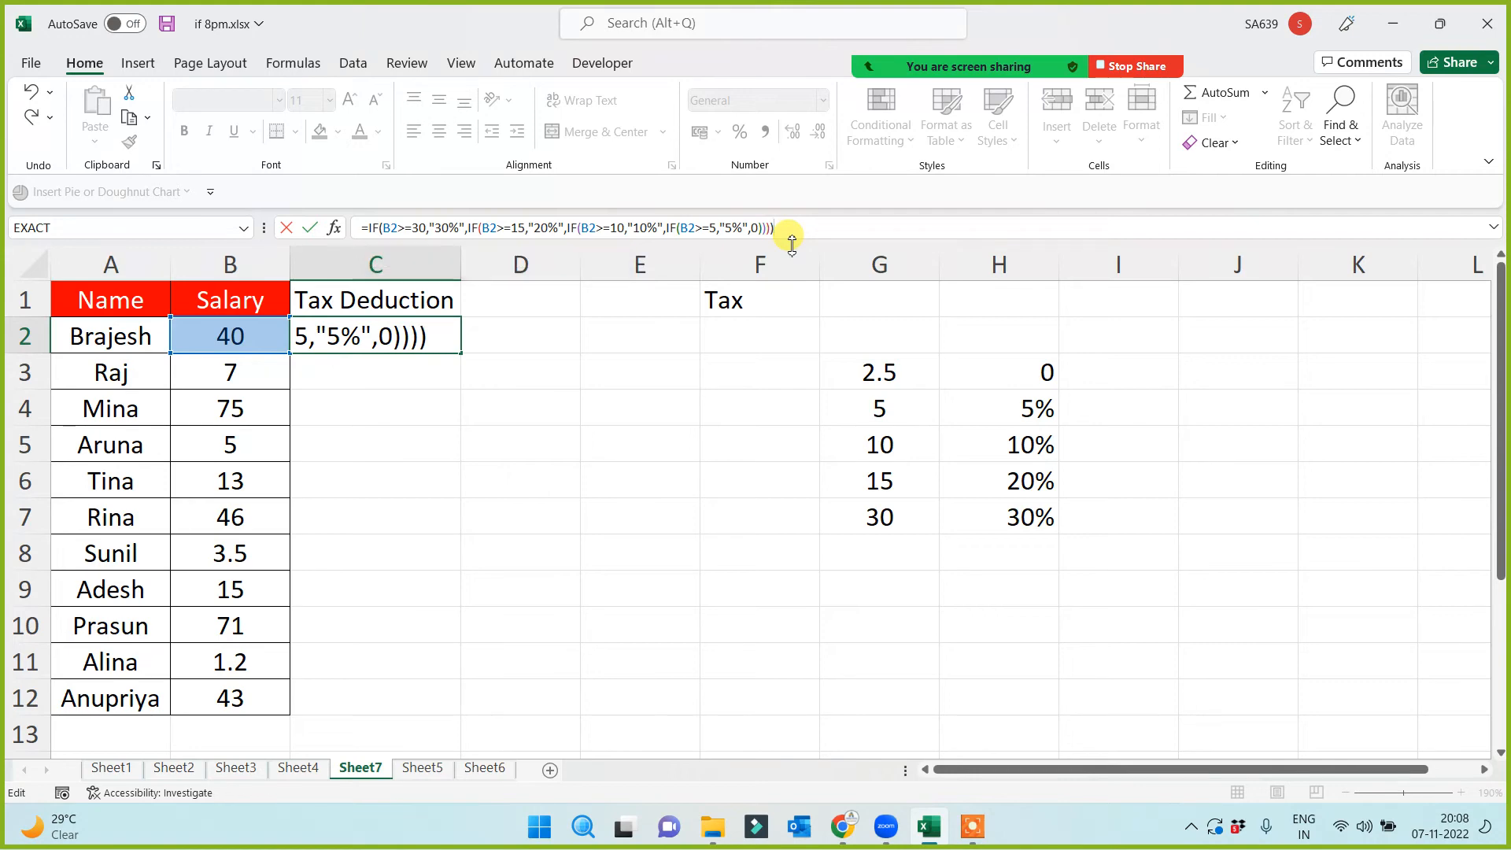
key(Return)
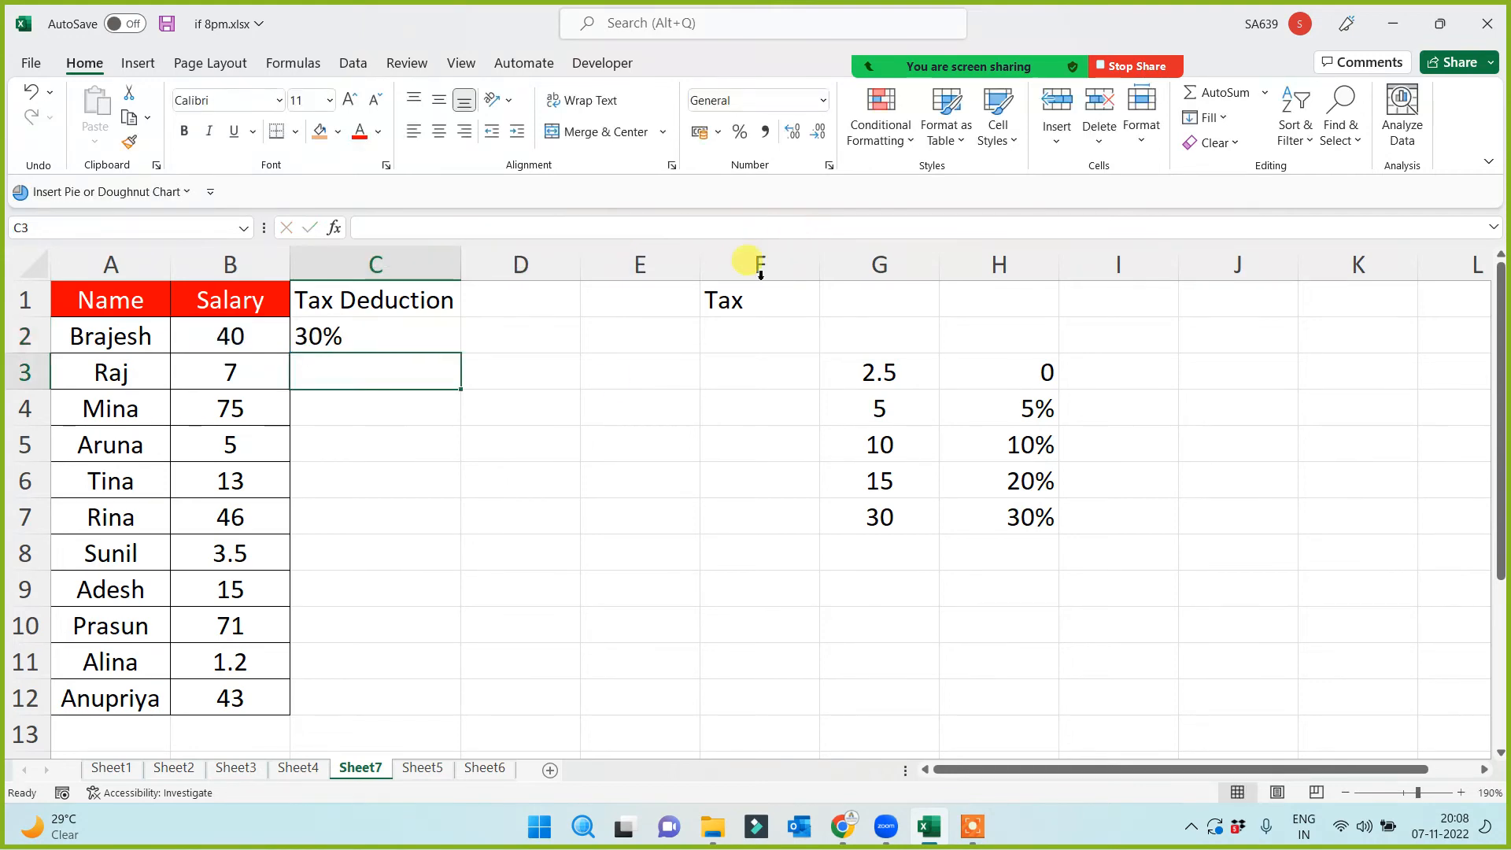
Fill the nested IF formula from C2 down through C12.
click(393, 348)
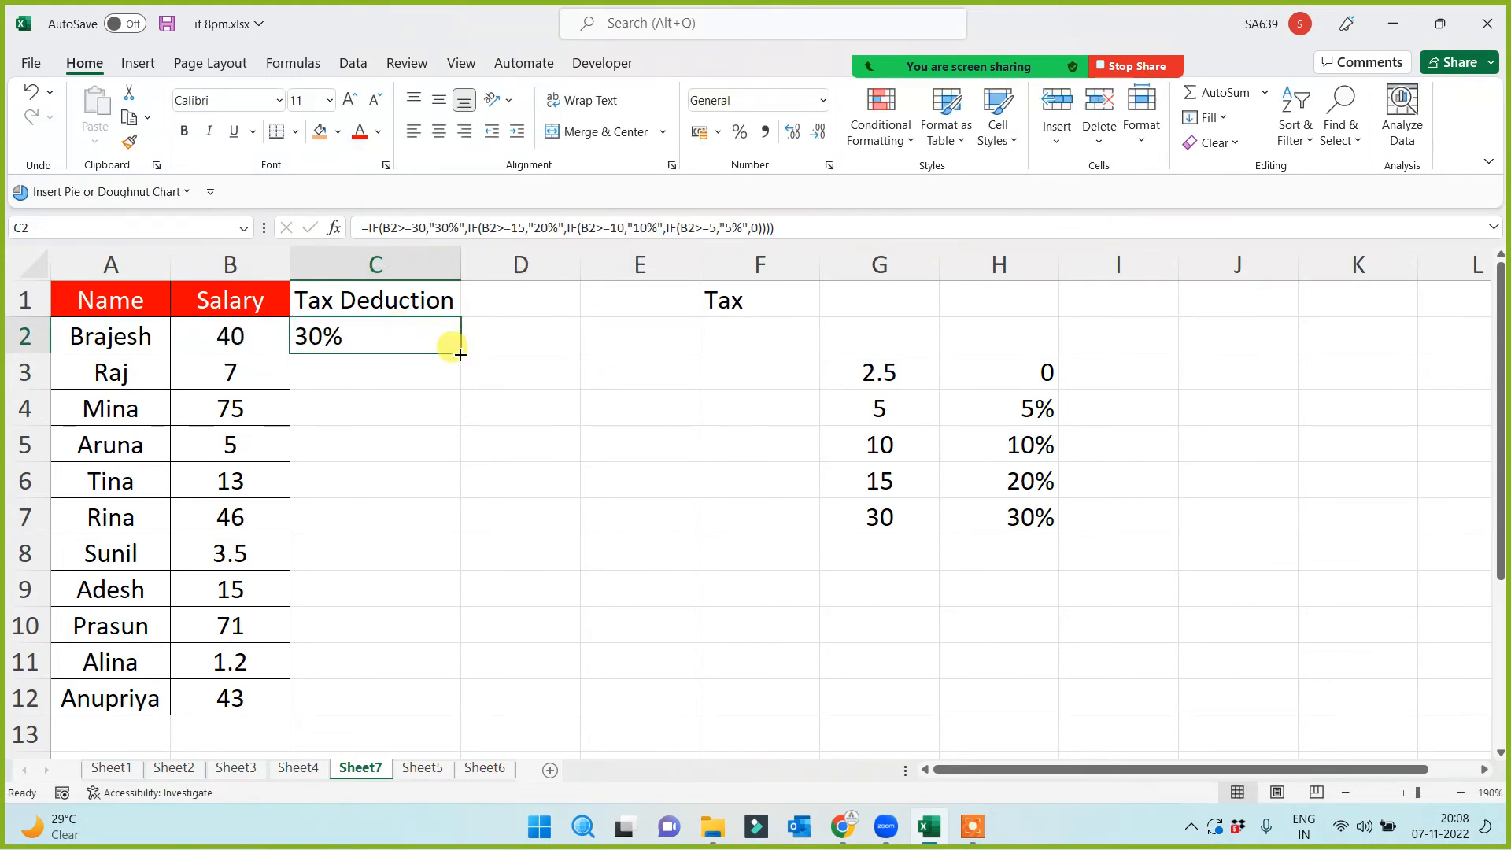
double_click(461, 353)
click(543, 431)
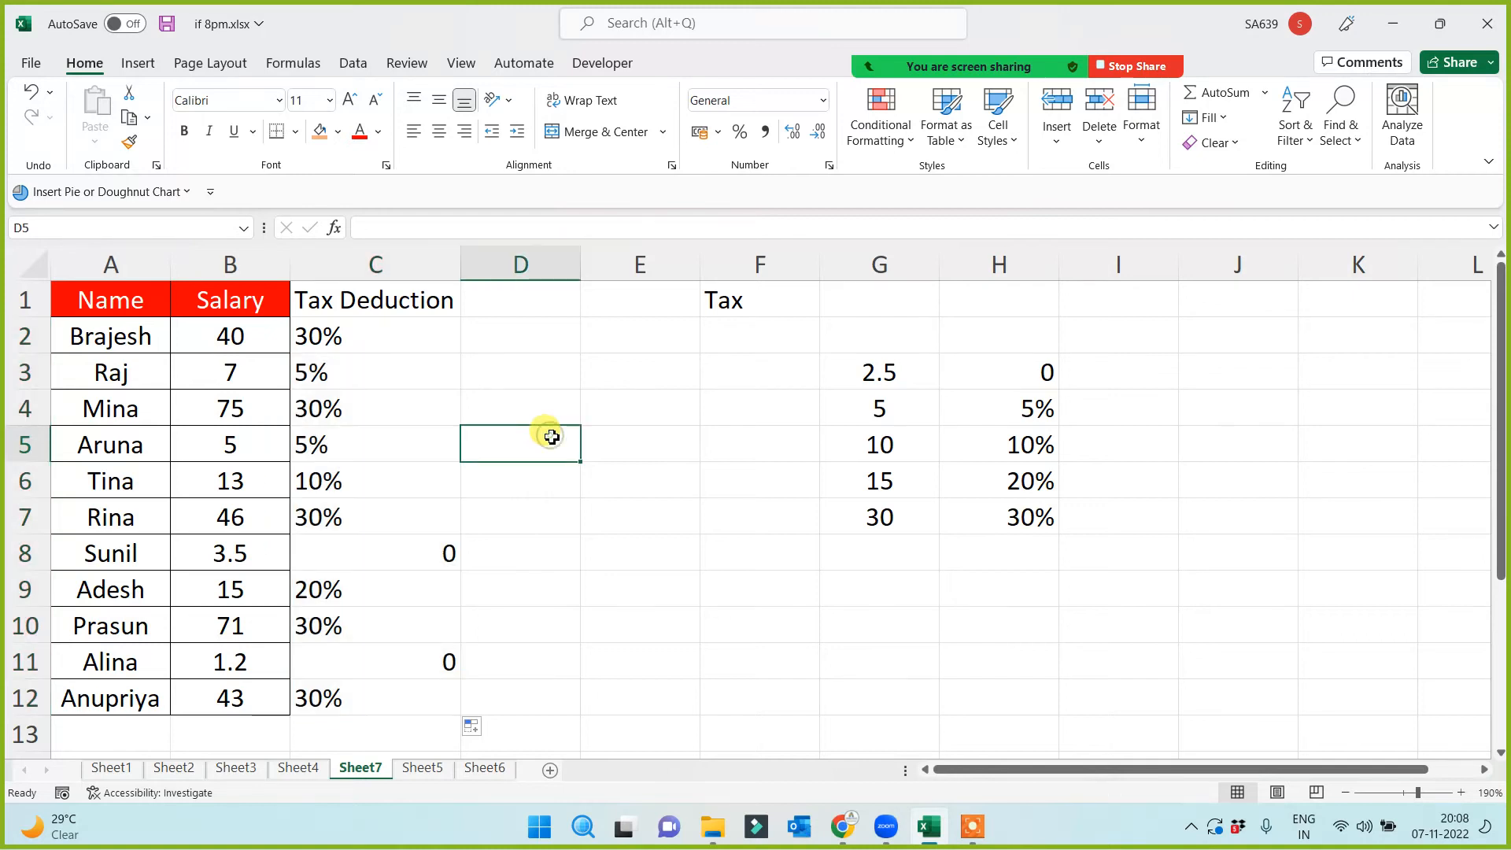
Check the salaries and tax rates in rows 8 and 11, which fall below the 5% slab.
click(76, 554)
drag(77, 554, 517, 562)
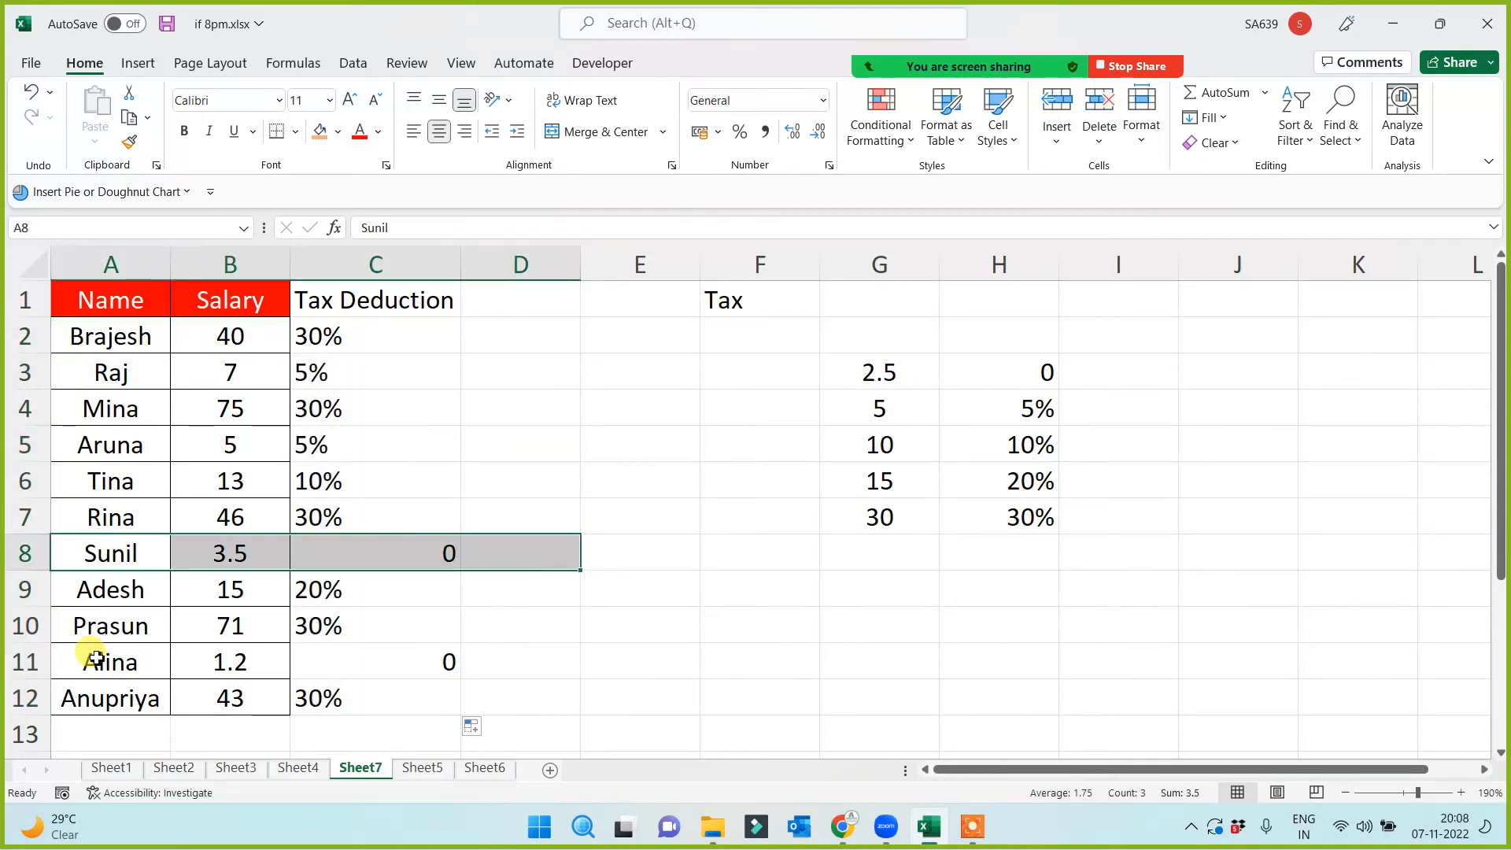
click(93, 655)
drag(258, 656, 493, 658)
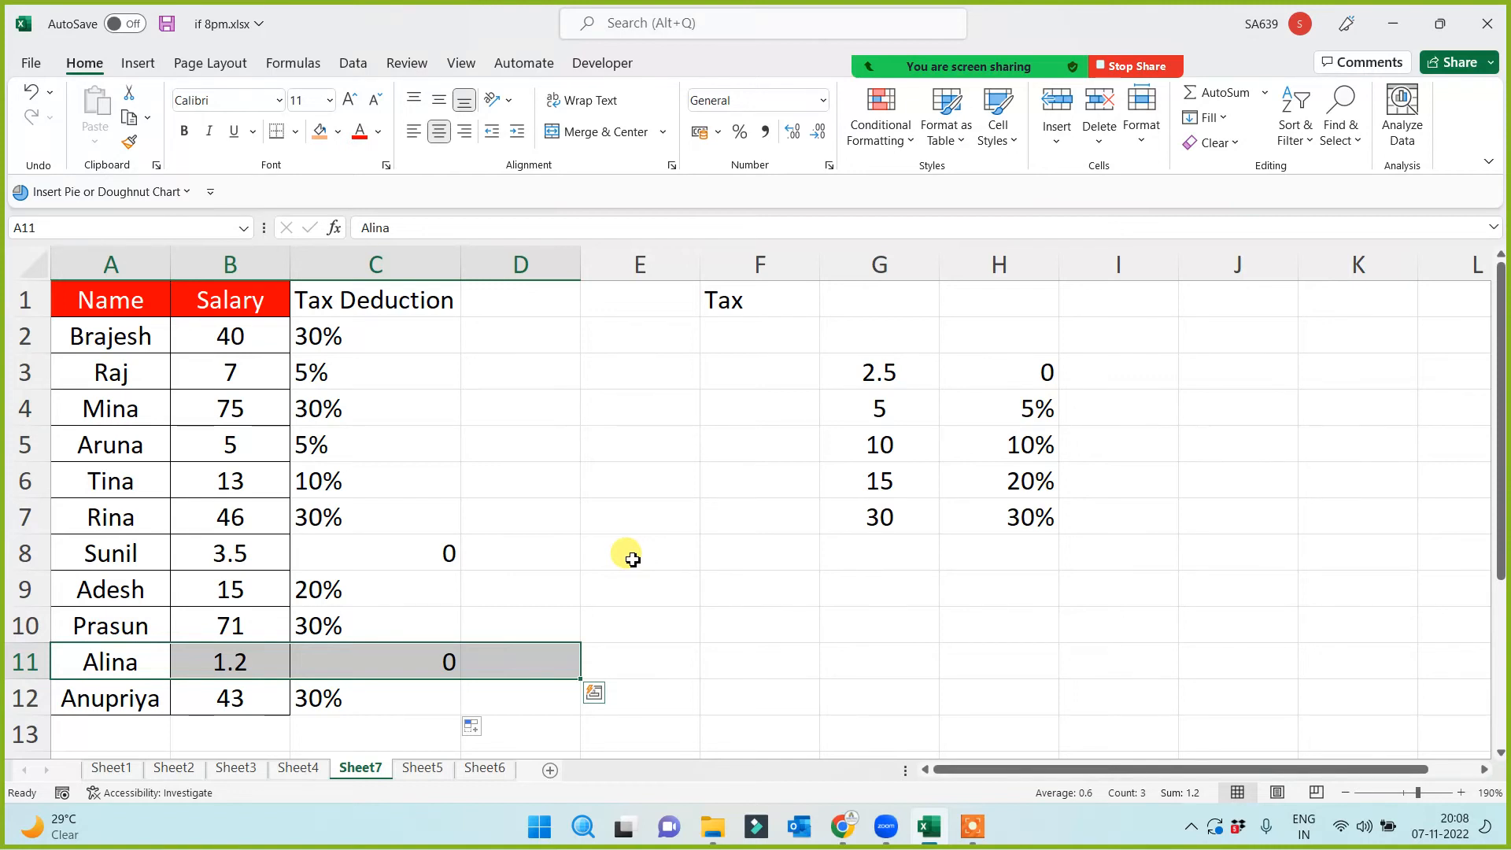
Center the contents of column C horizontally.
click(383, 270)
click(439, 132)
click(640, 409)
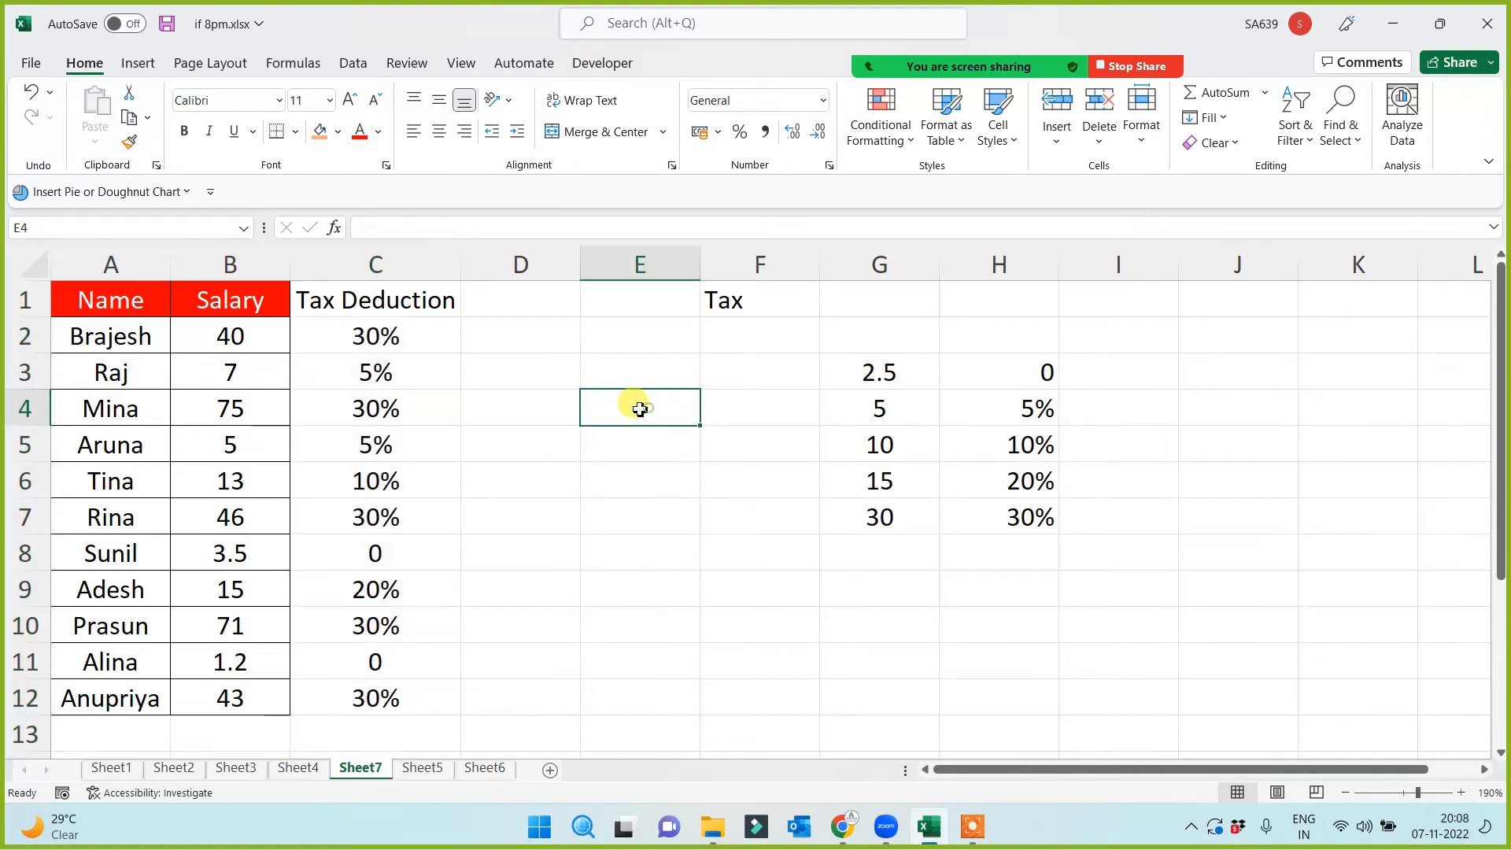
Add the header Amt of Tax in D1 and fit column D's width to it.
drag(215, 329, 240, 696)
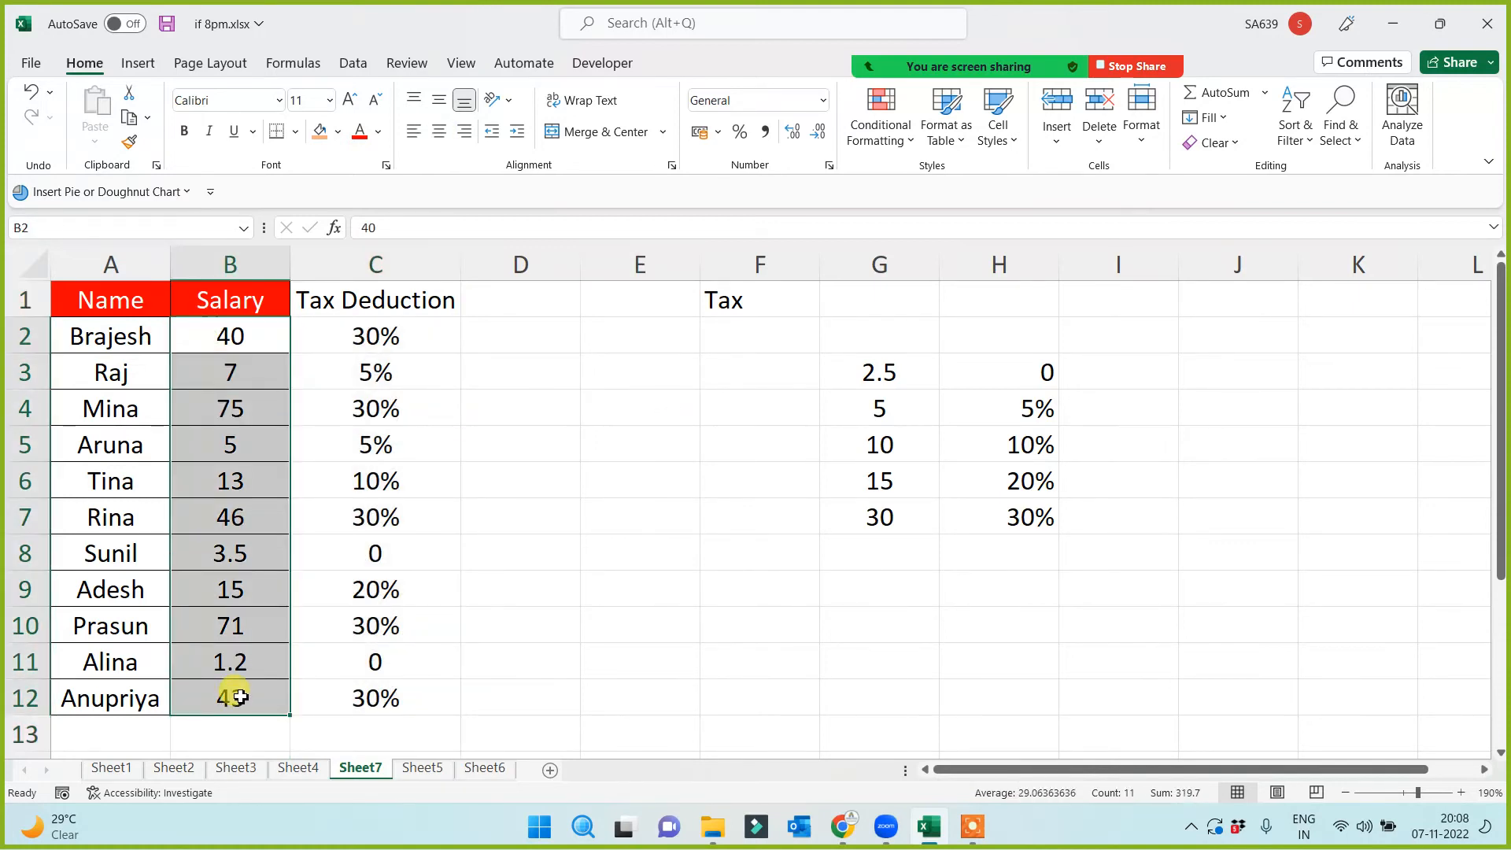
click(555, 486)
click(527, 303)
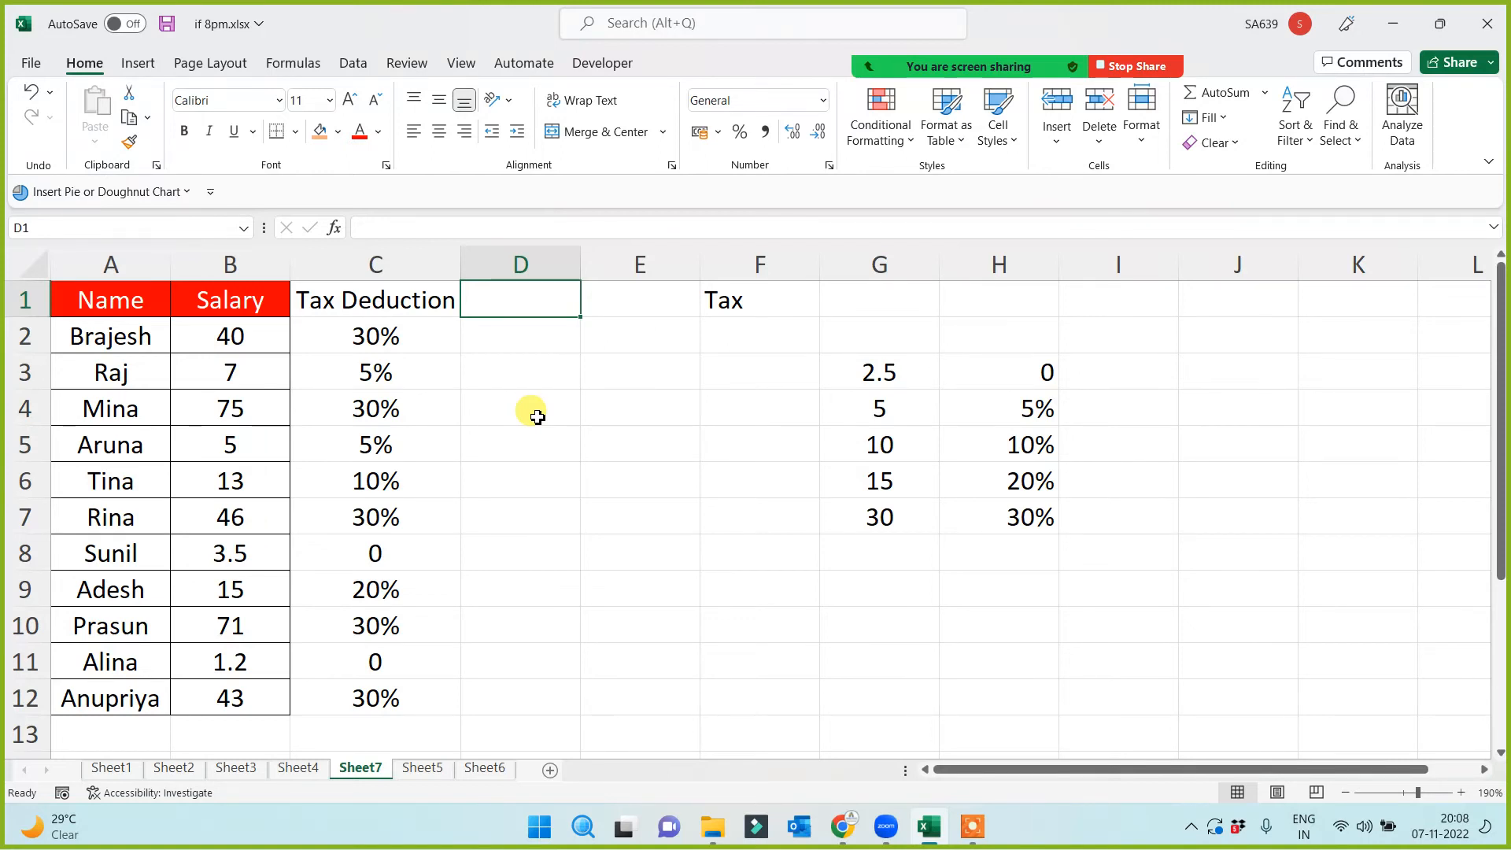
text(Amt )
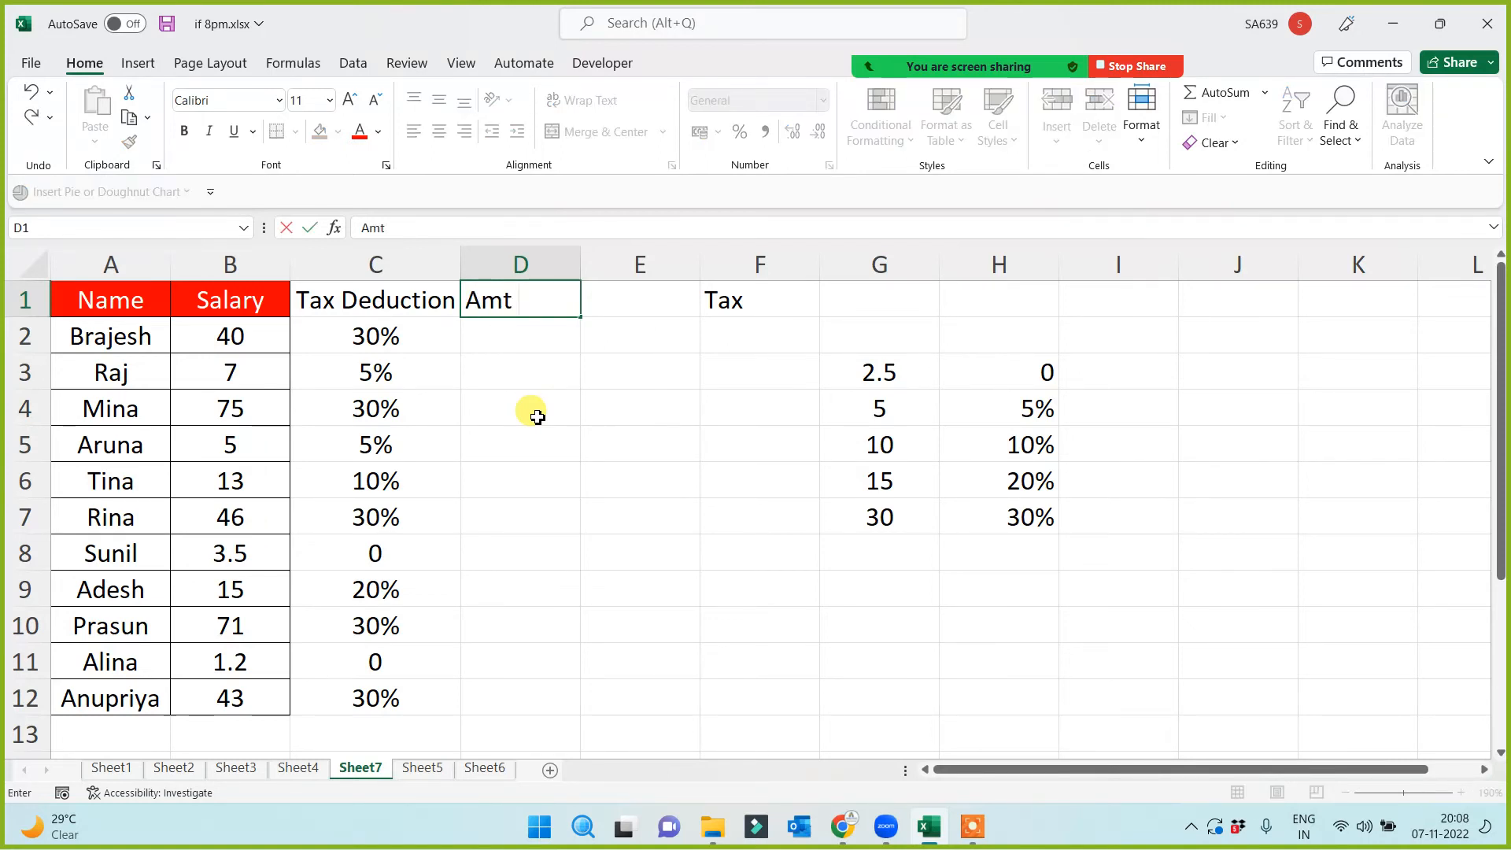
text(of Tax)
key(Return)
double_click(582, 257)
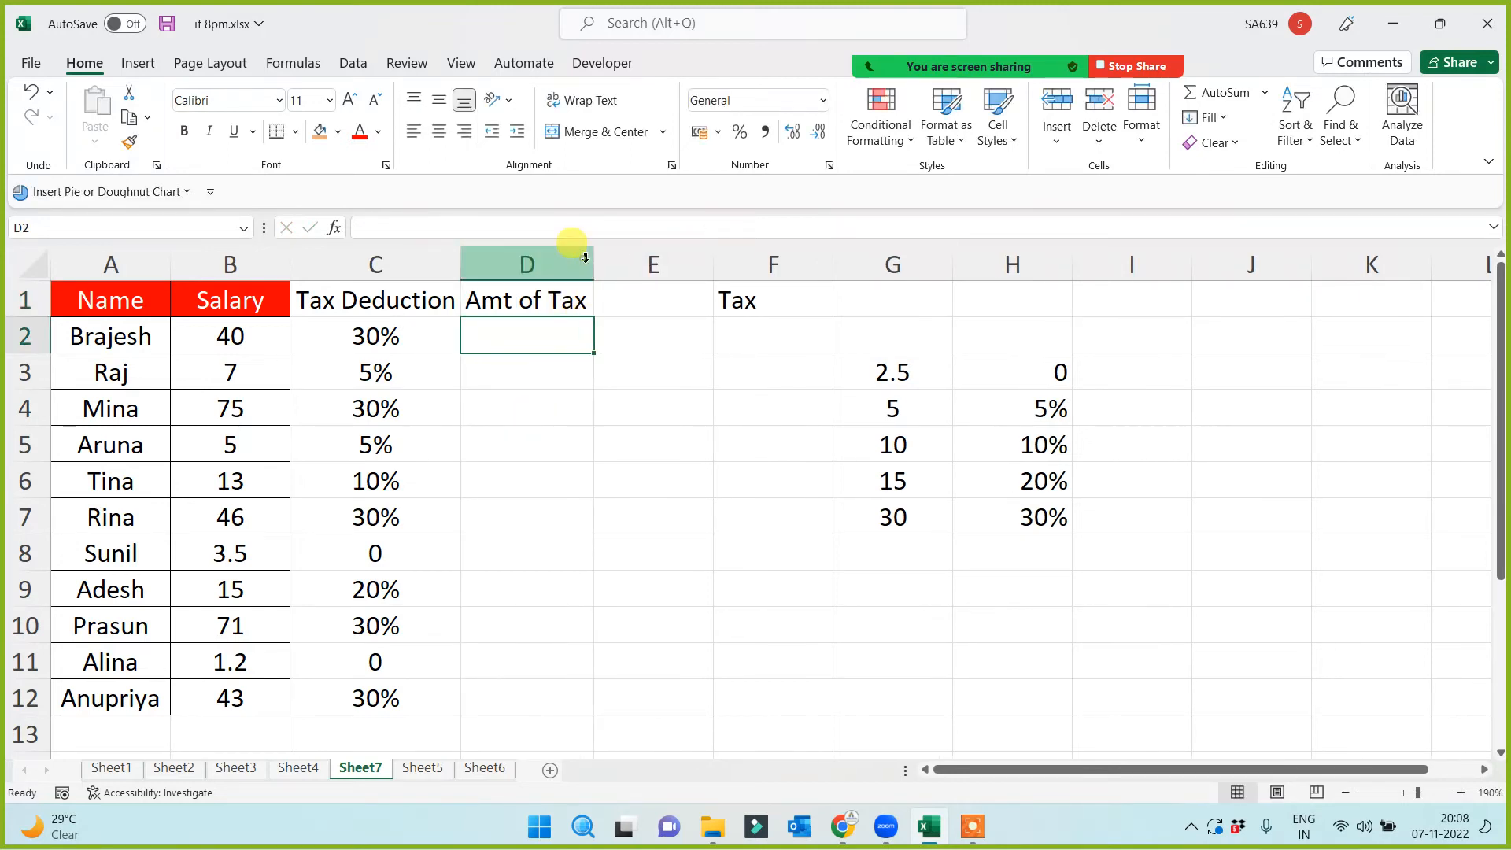
Enter the formula =B2*100000*C2 in D2 to calculate the tax amount from the salary in lakhs and its rate.
click(229, 340)
click(382, 351)
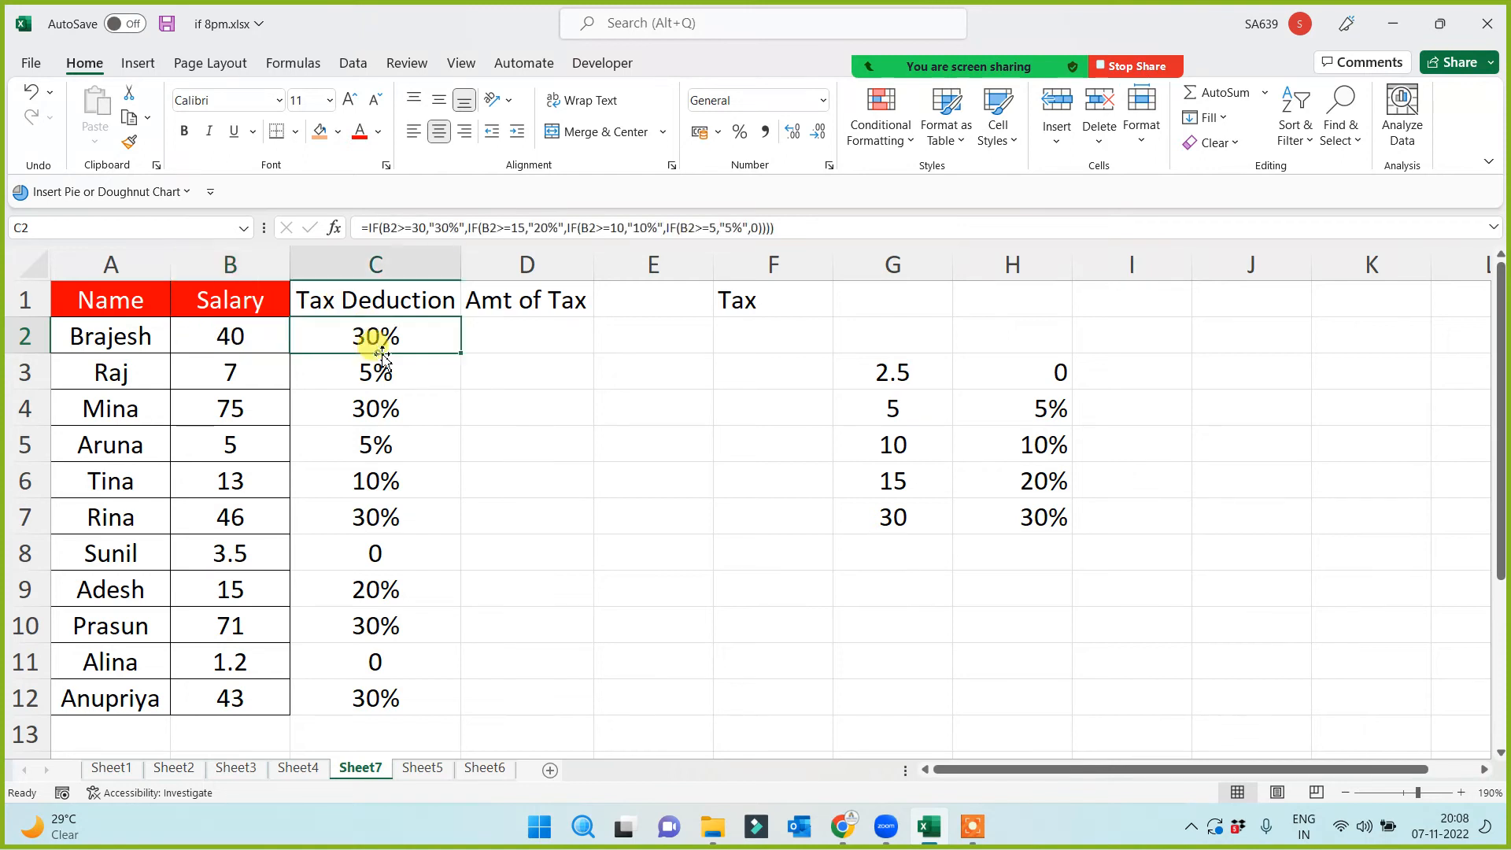
click(524, 330)
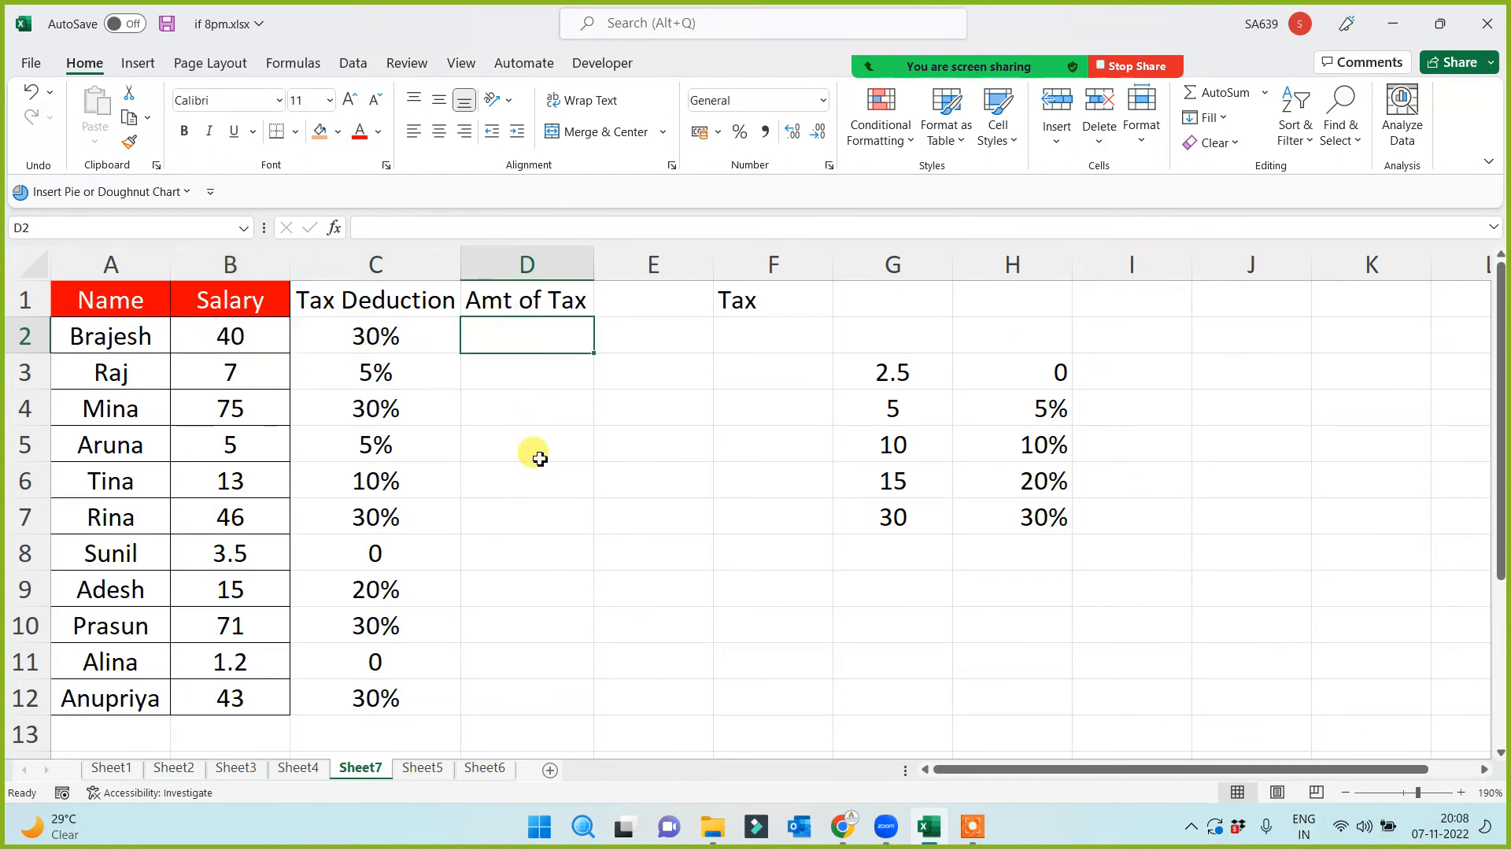
text(=)
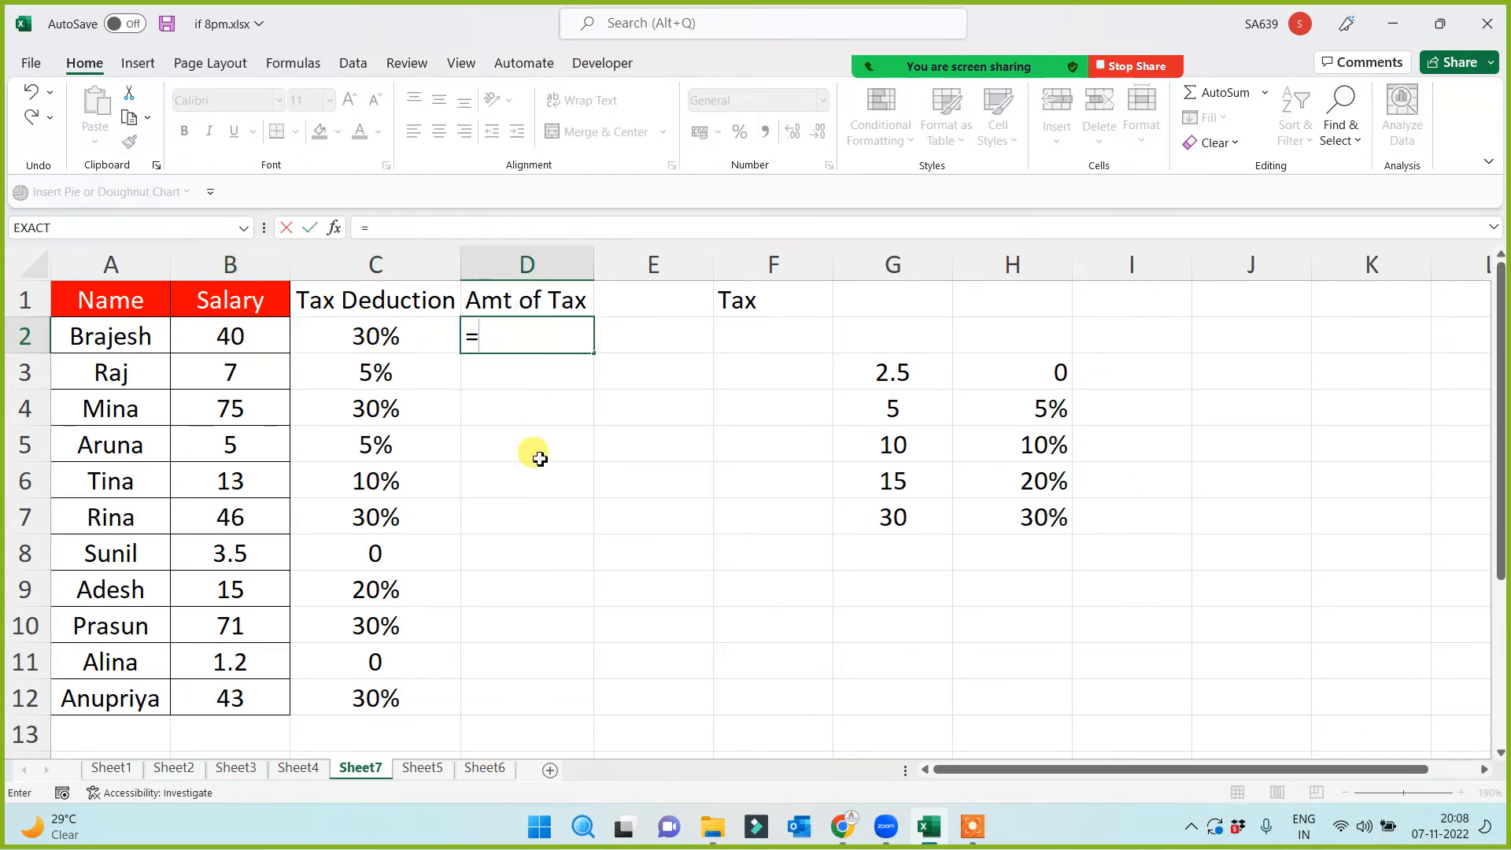
click(231, 336)
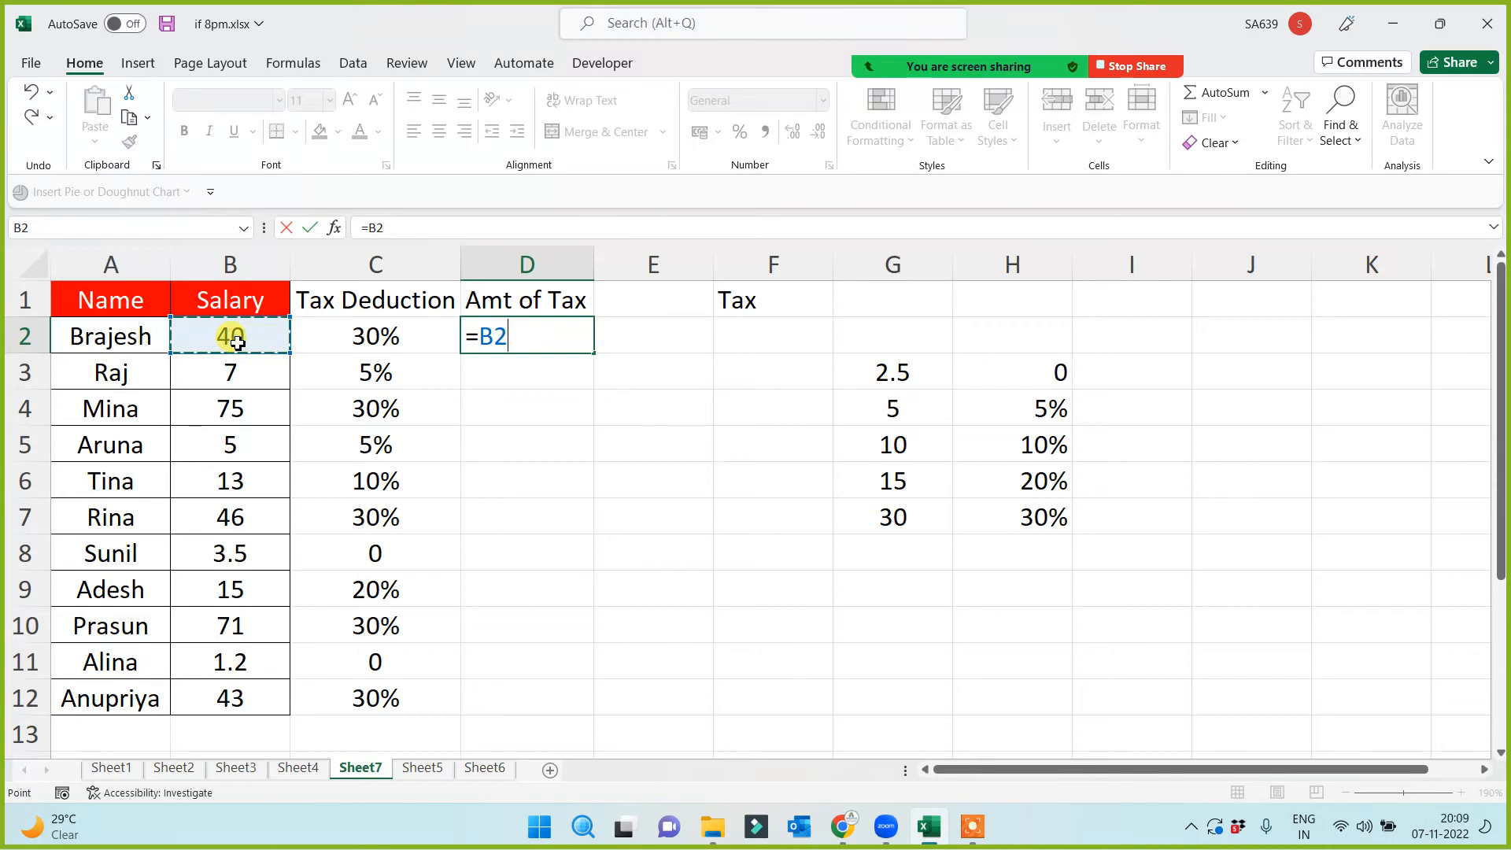
text(*100000)
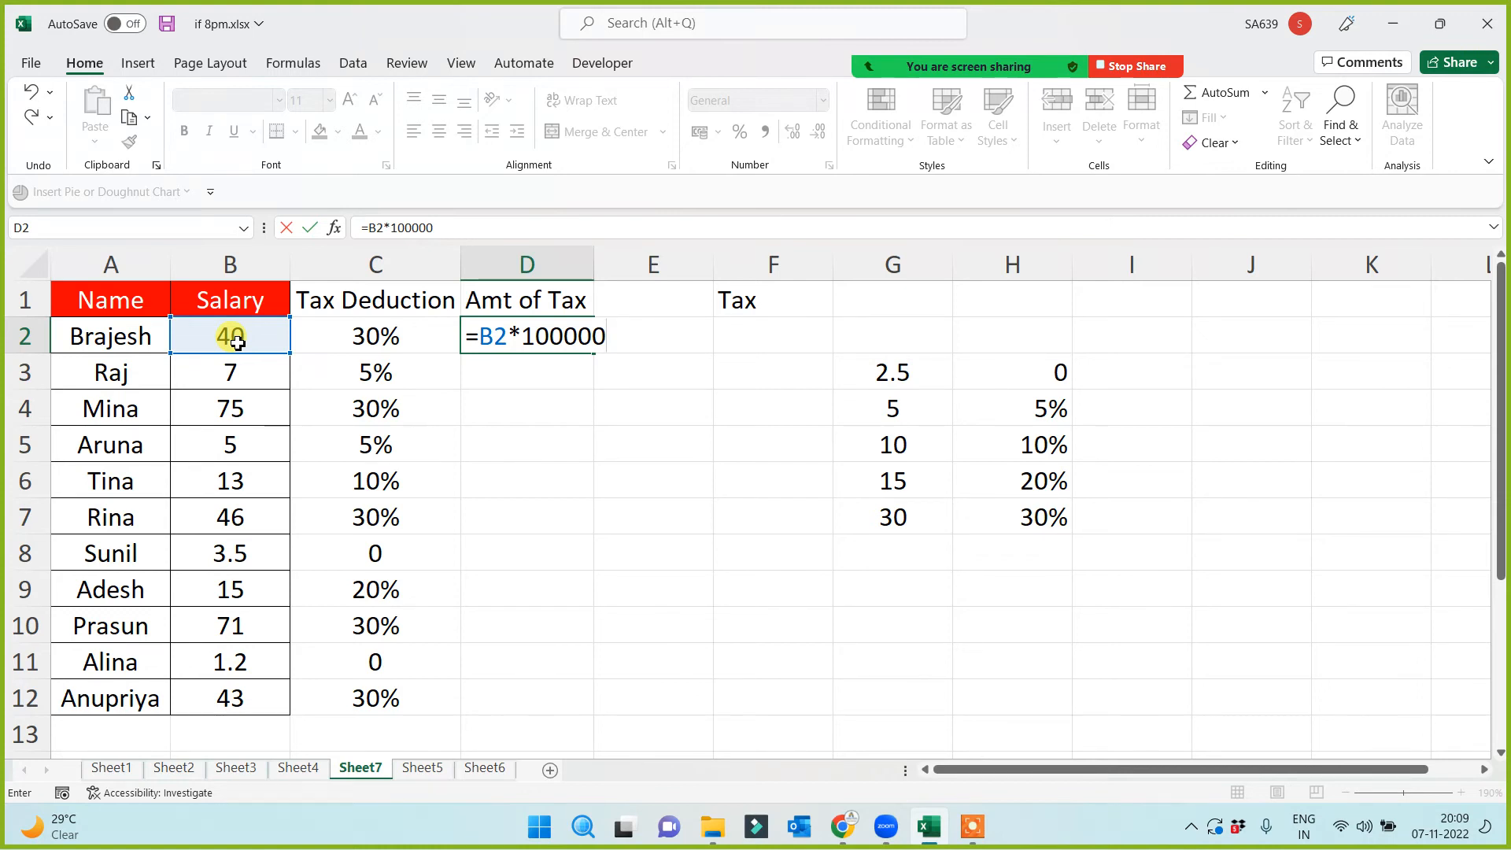
text(*)
click(344, 336)
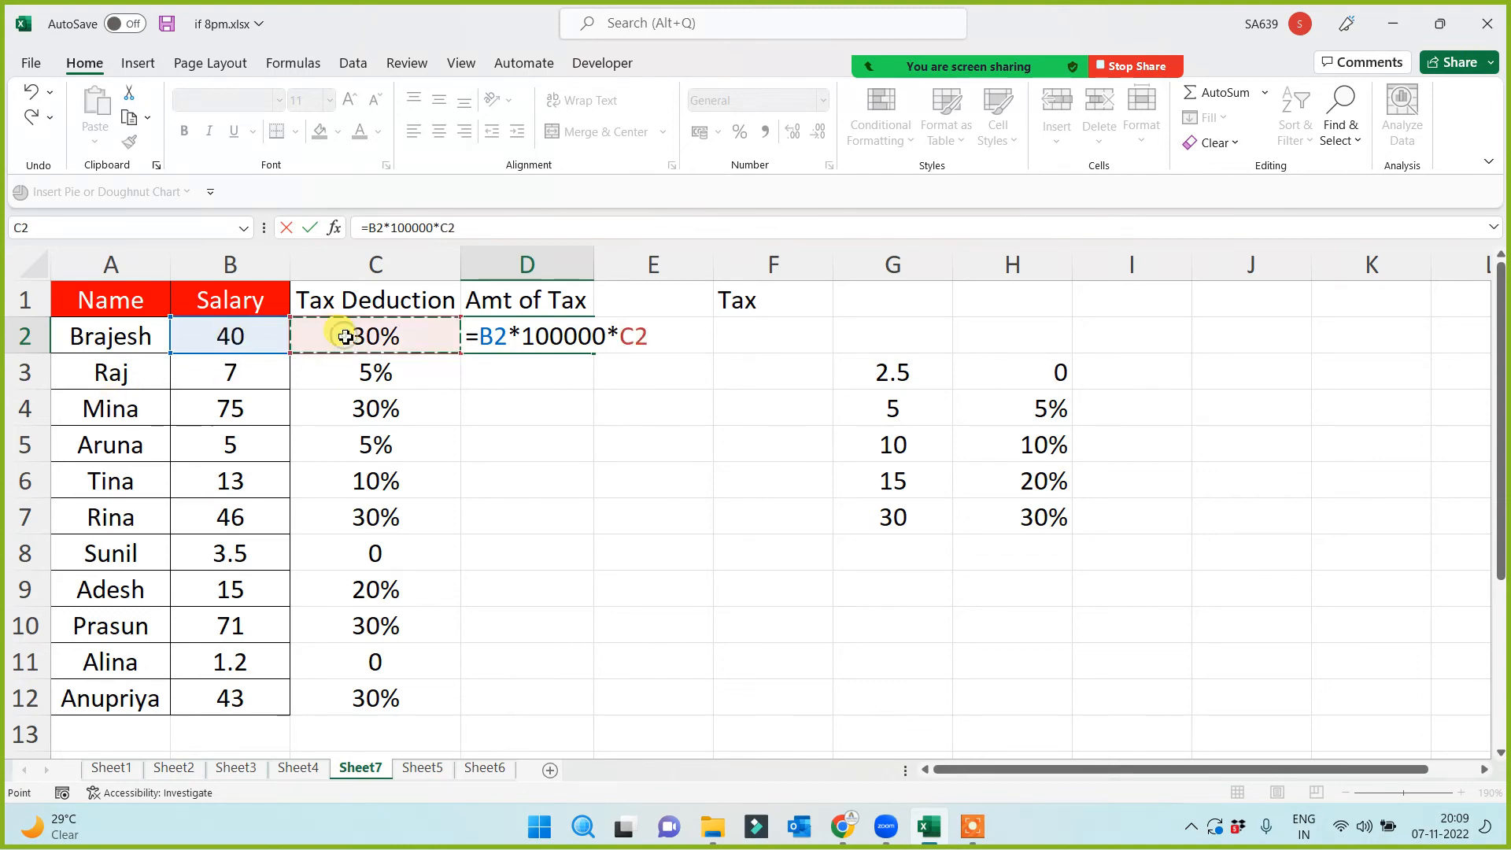
text())
key(Return)
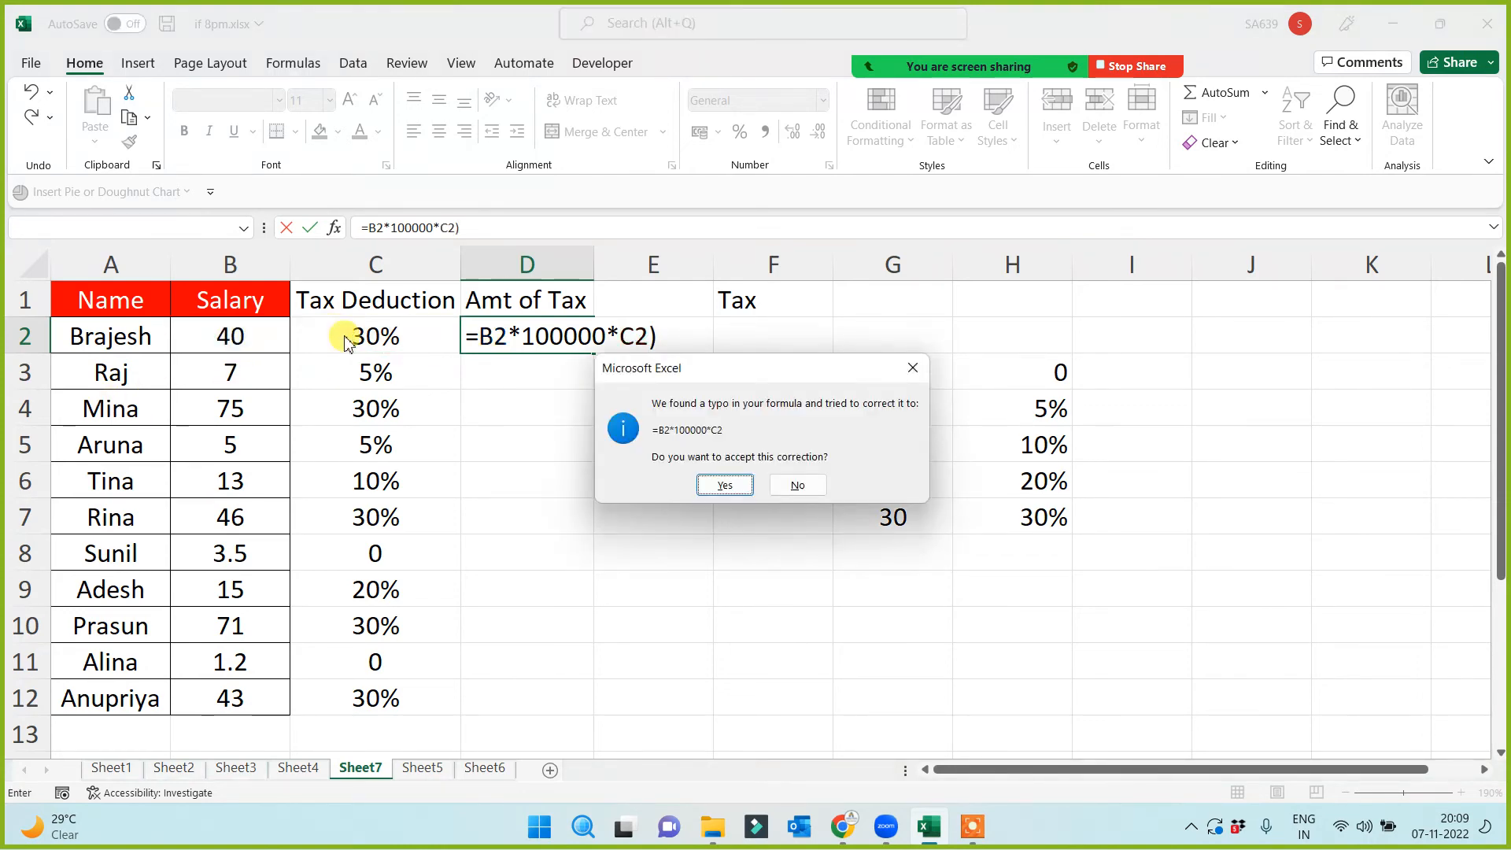
key(Return)
Review the tax amount in D2 and its formula for the employee in row 2.
click(538, 344)
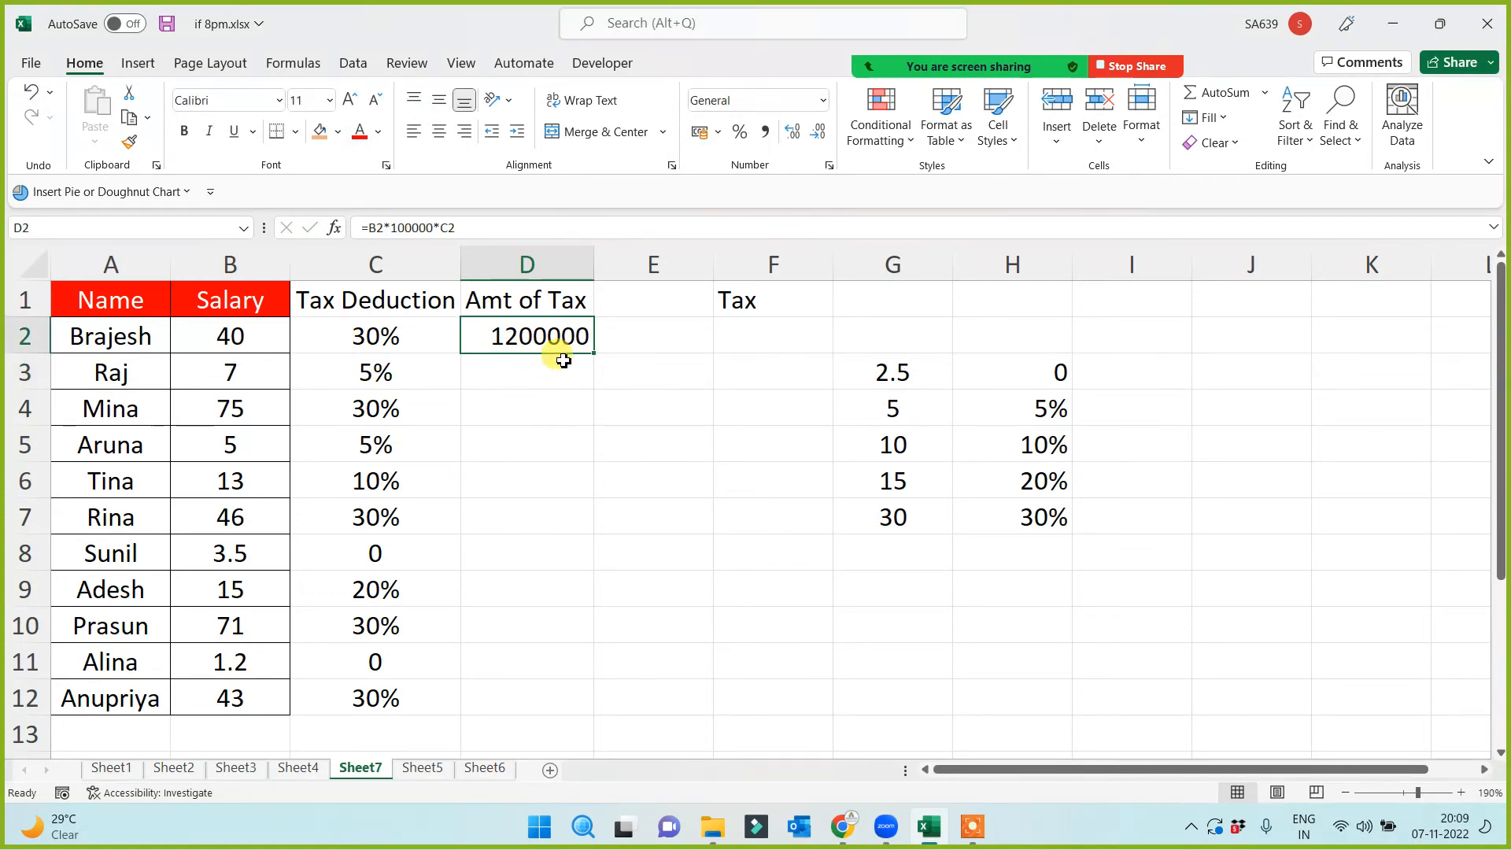
click(110, 336)
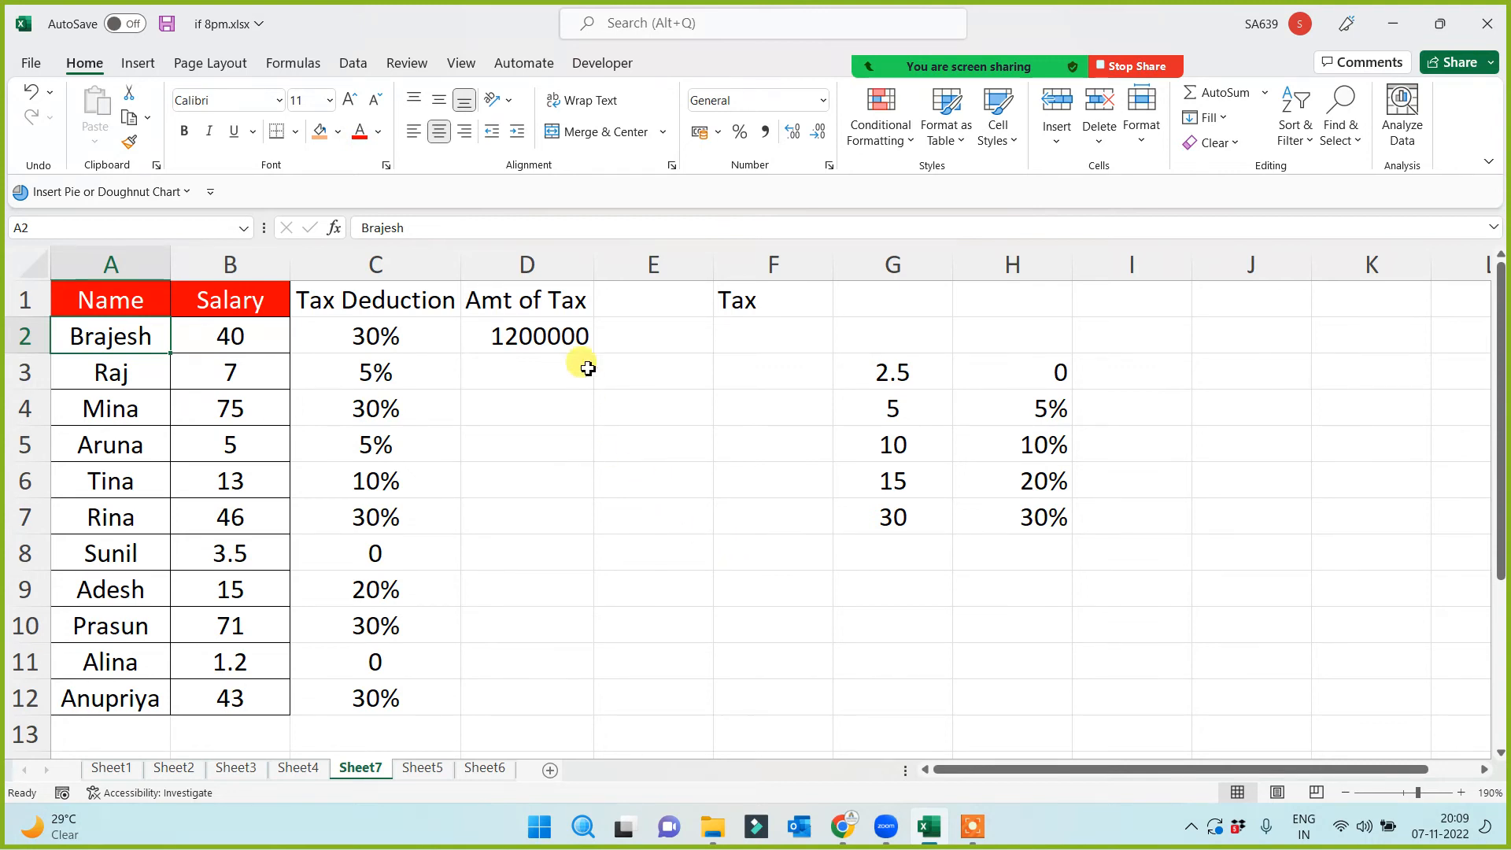
click(575, 337)
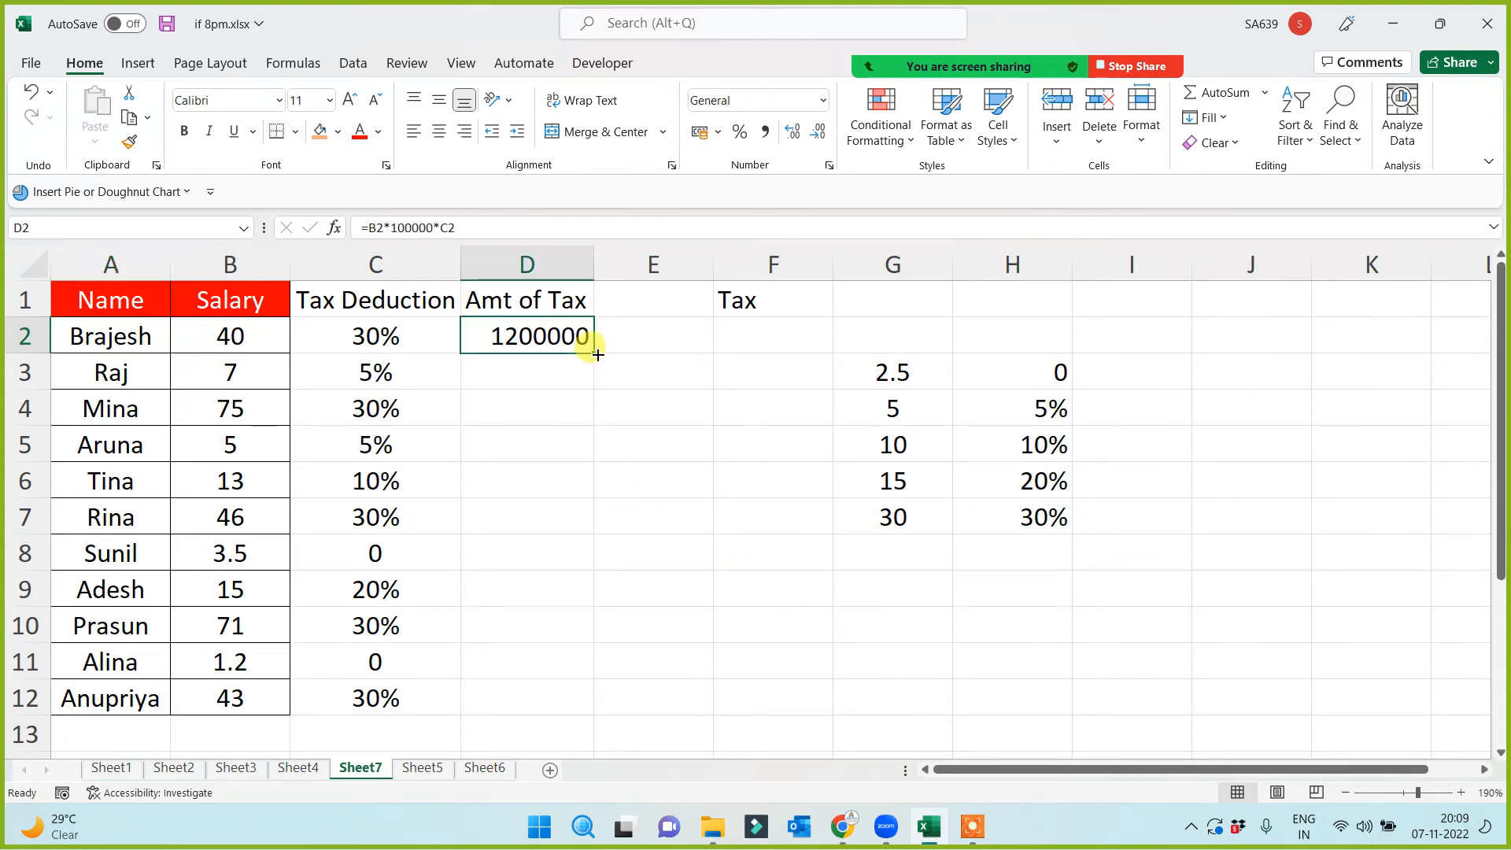
Copy the tax amount formula from D2 down through D12 for all remaining employees.
double_click(595, 352)
click(749, 438)
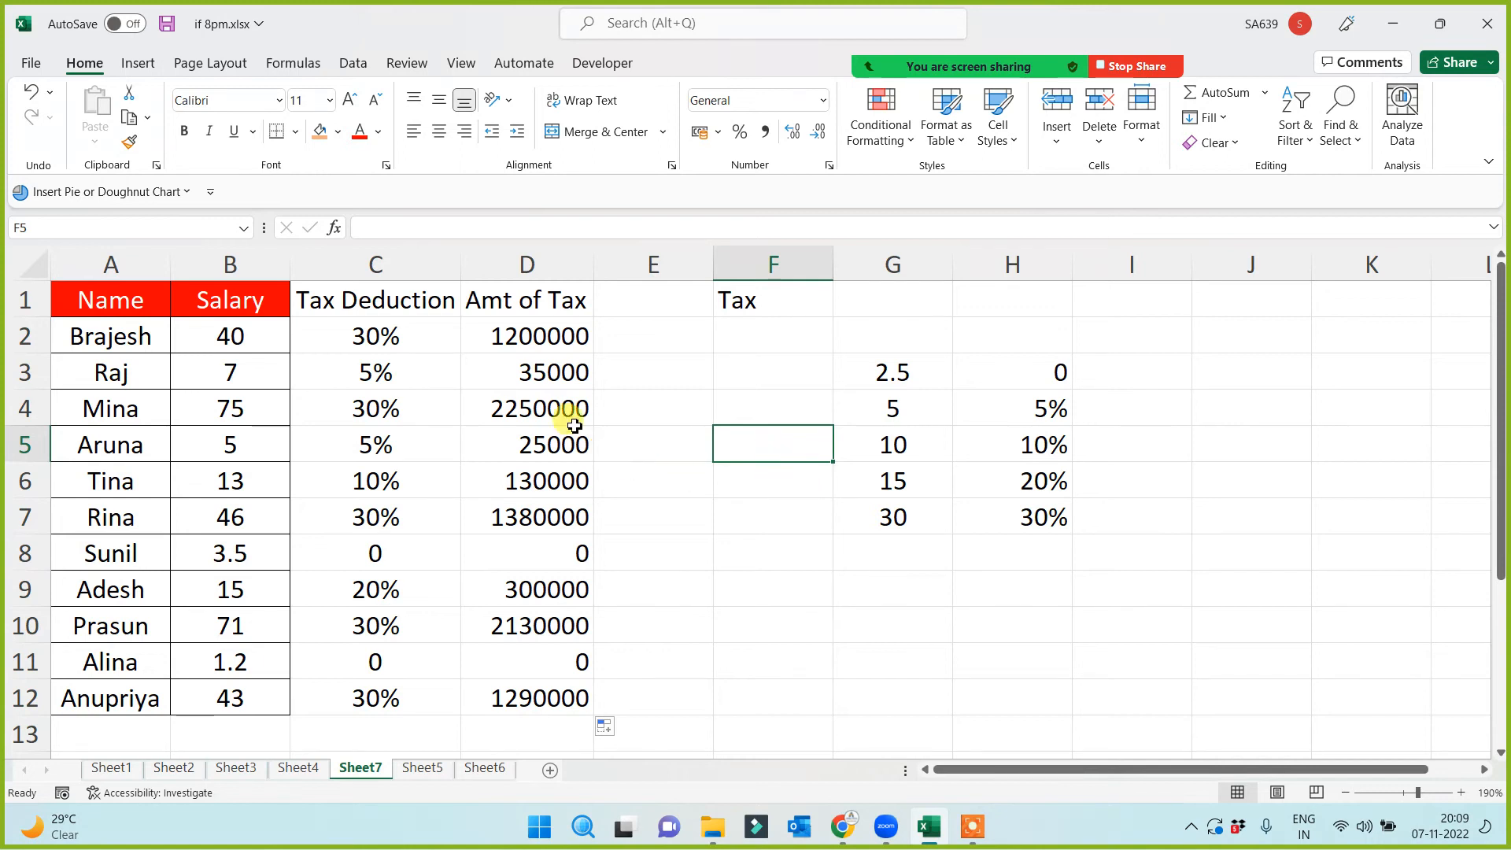
Check the copied tax amount formulas in D3 and D4 against their salaries, then examine the tax rate table in G3:H7.
click(527, 363)
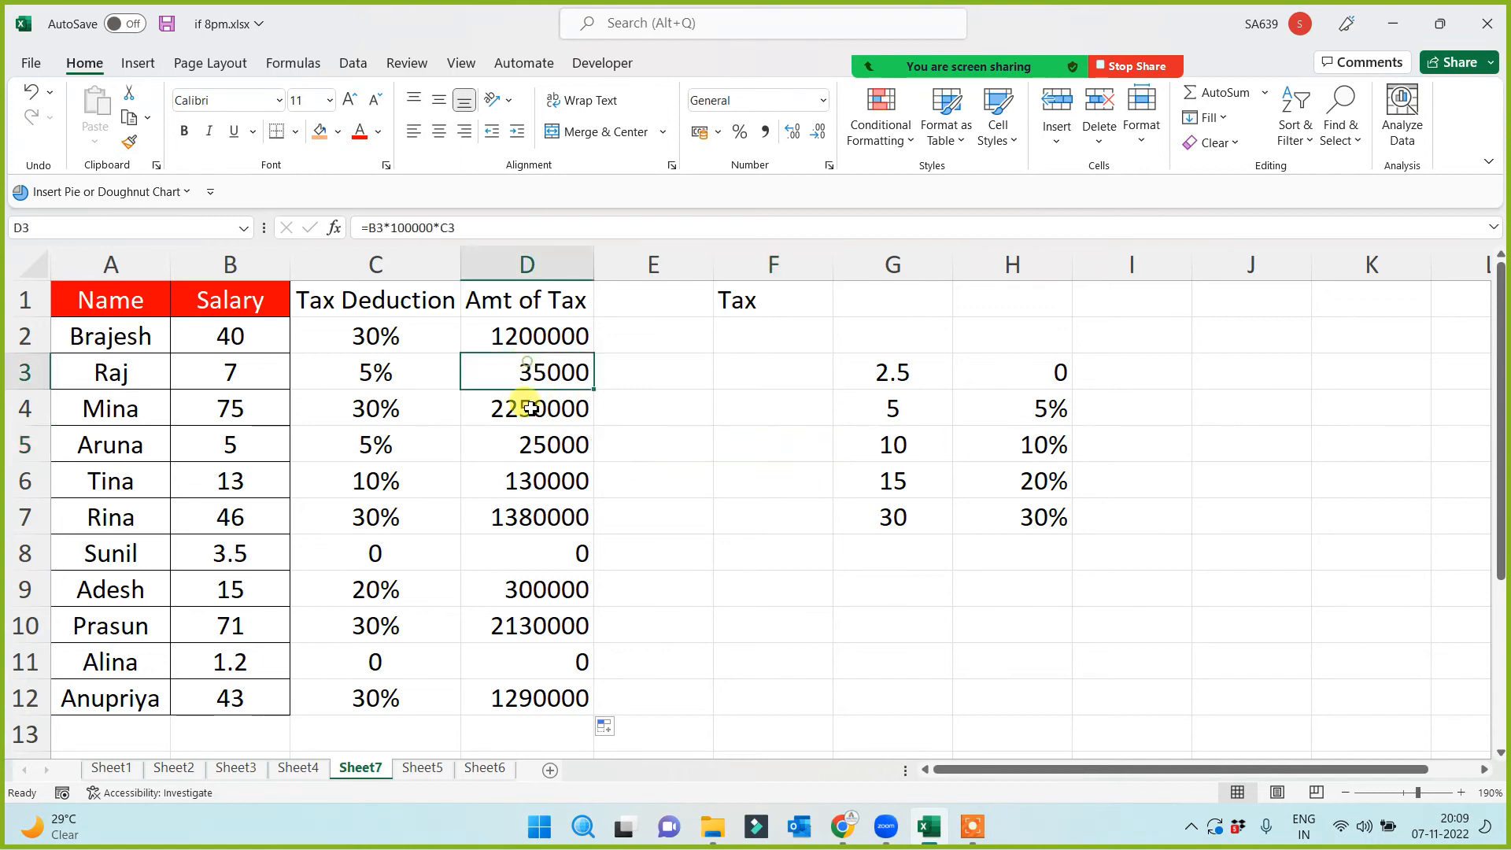
click(257, 404)
click(503, 366)
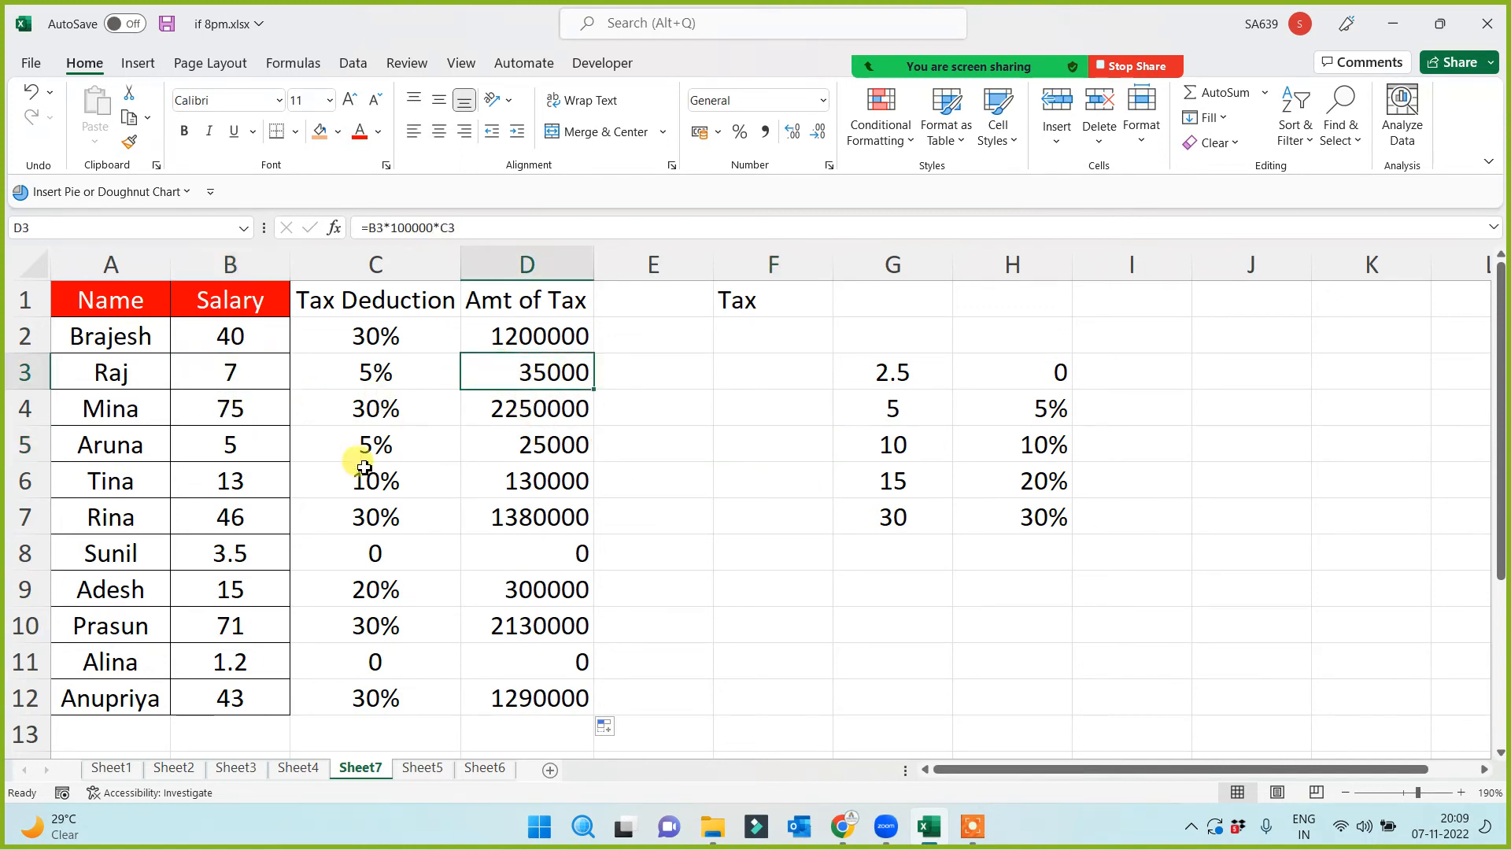
click(250, 408)
click(503, 411)
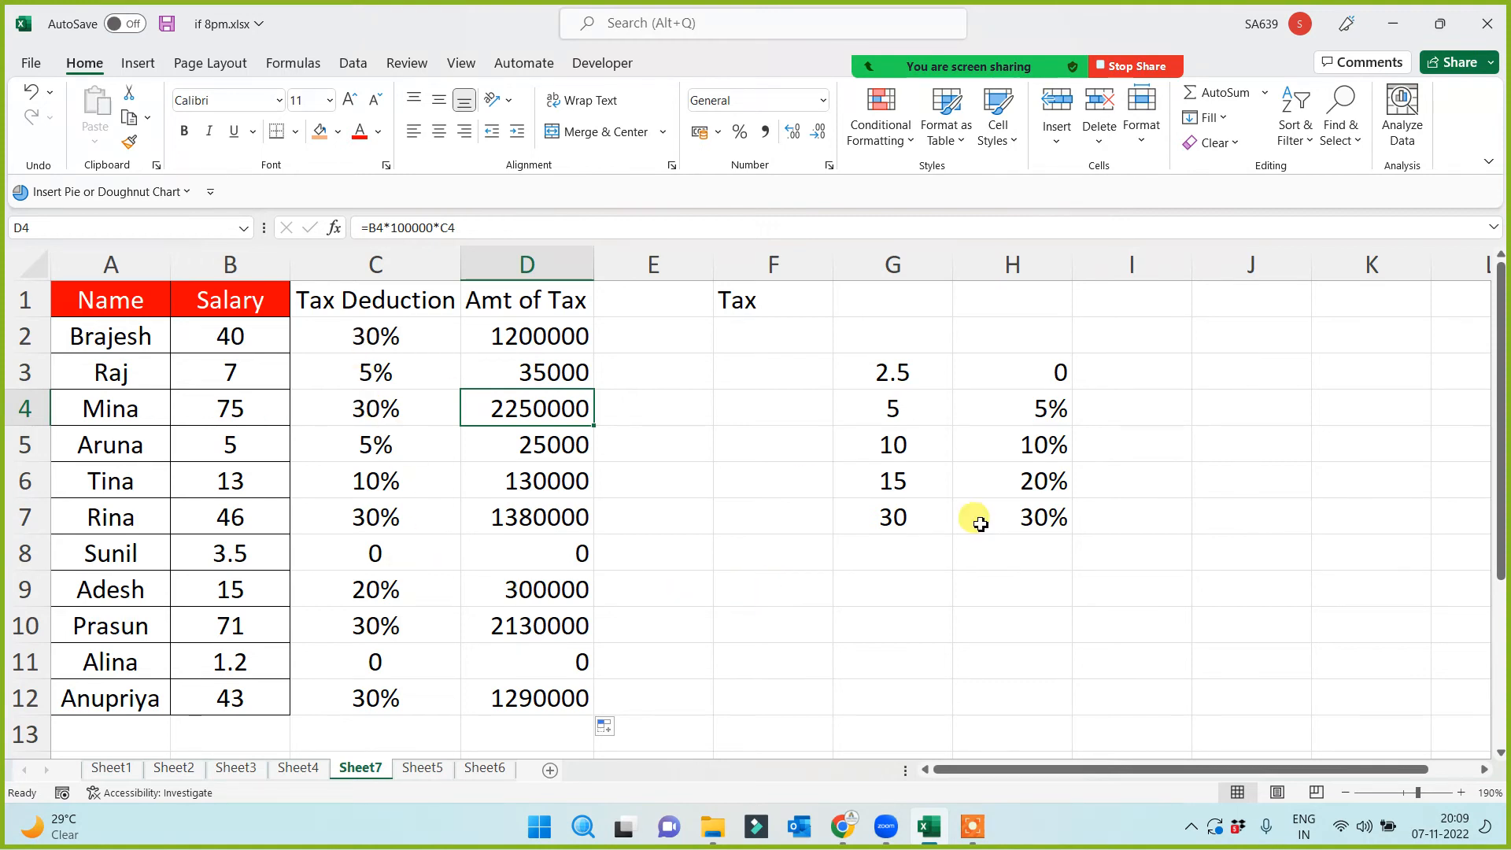
drag(928, 390, 1002, 513)
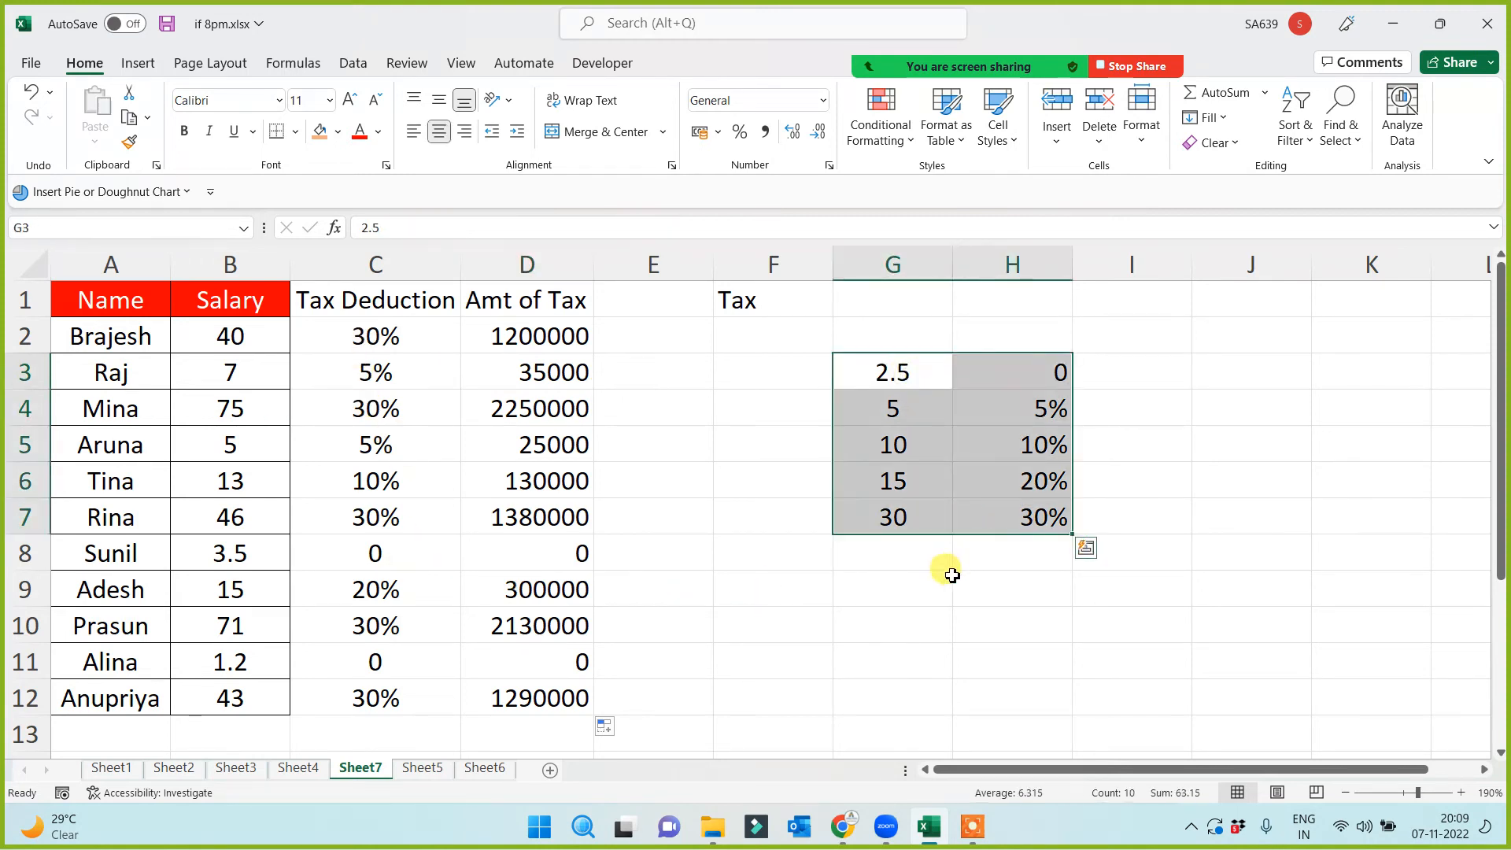
click(923, 607)
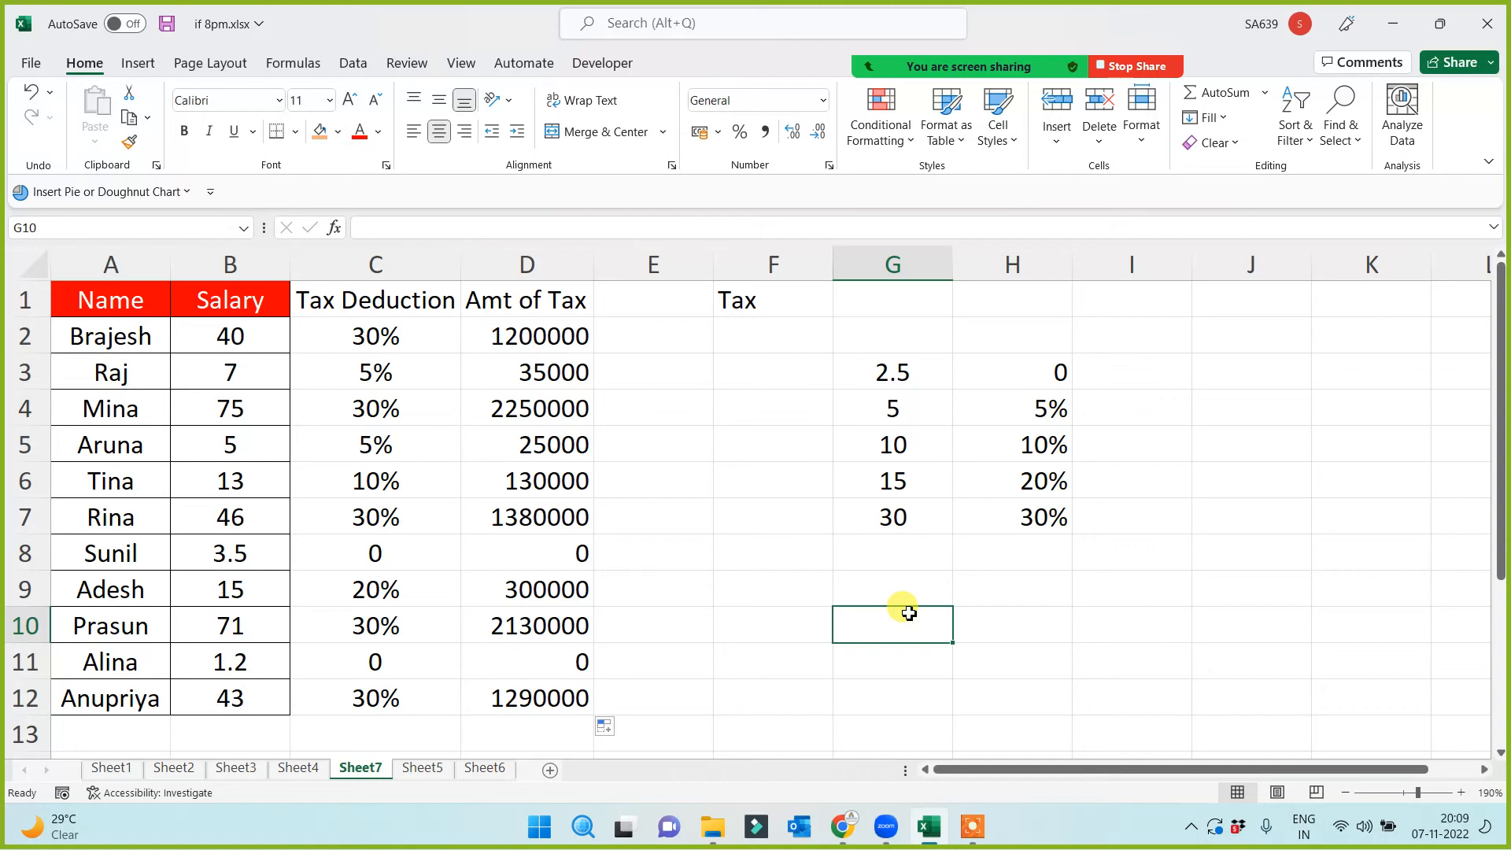
drag(884, 376, 1012, 506)
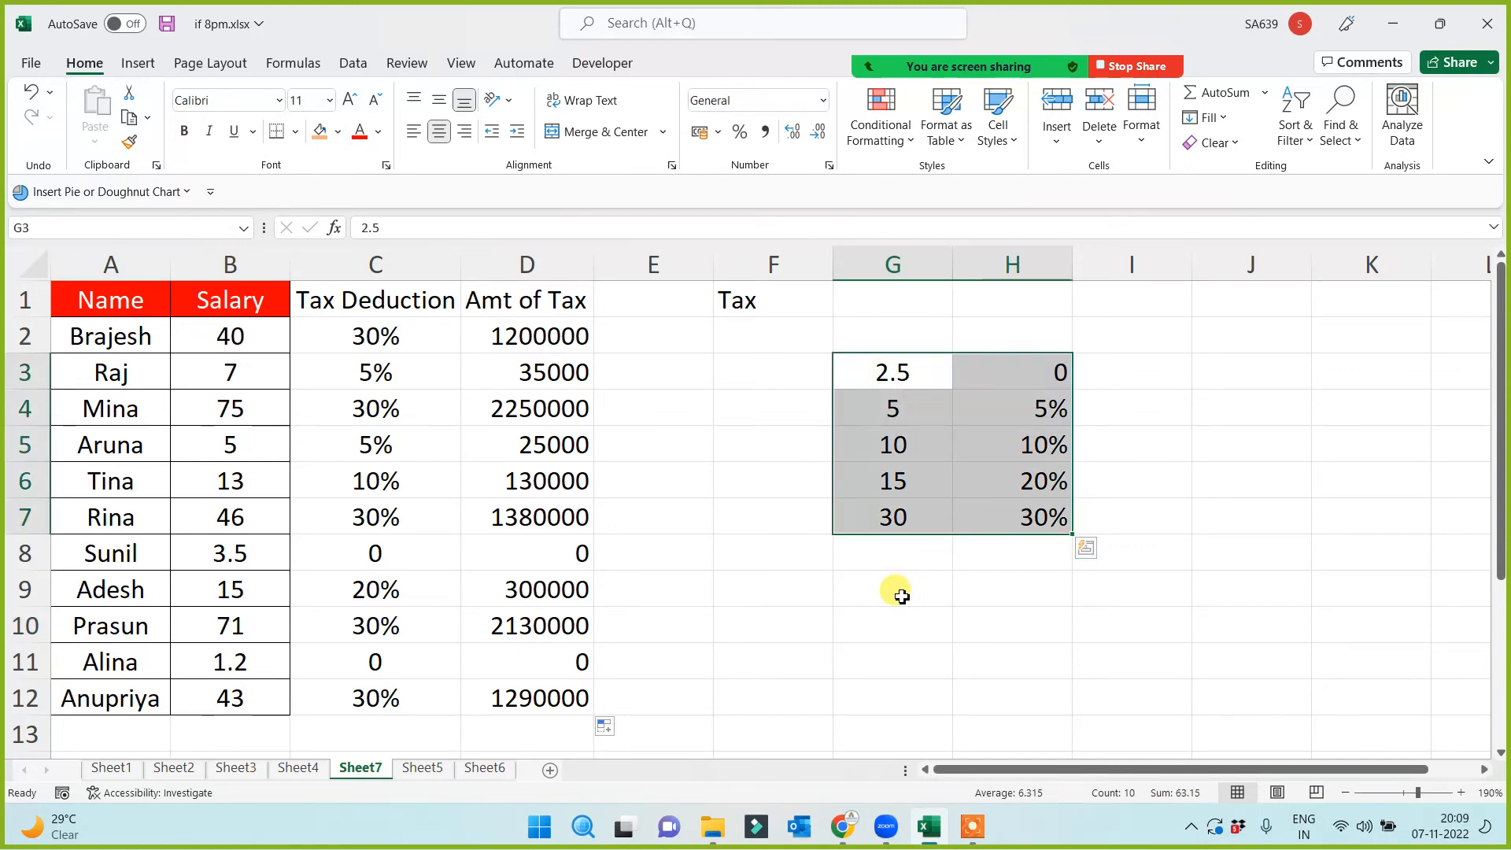
click(870, 597)
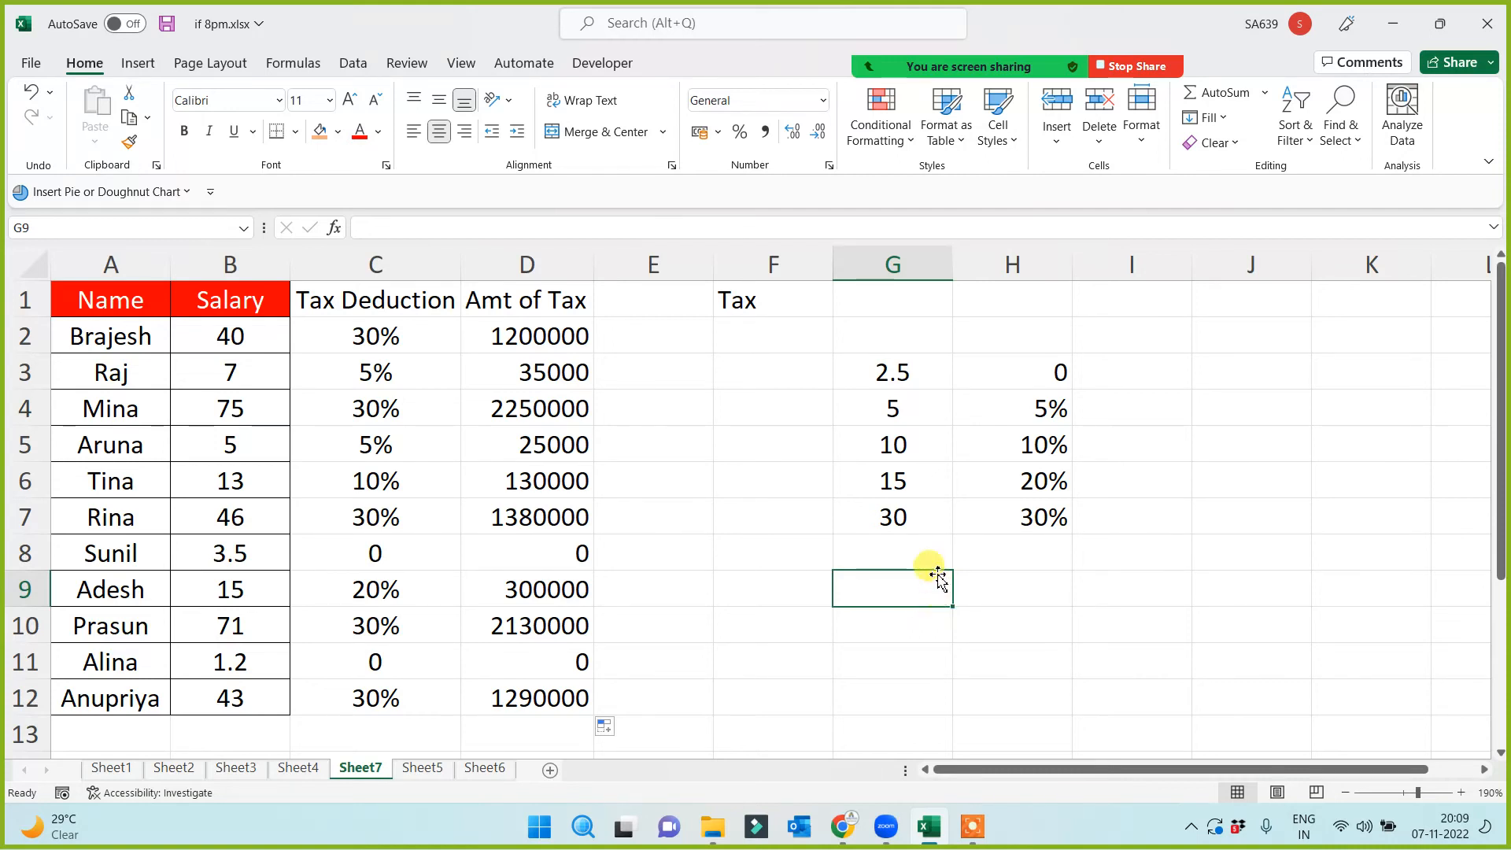
click(1015, 524)
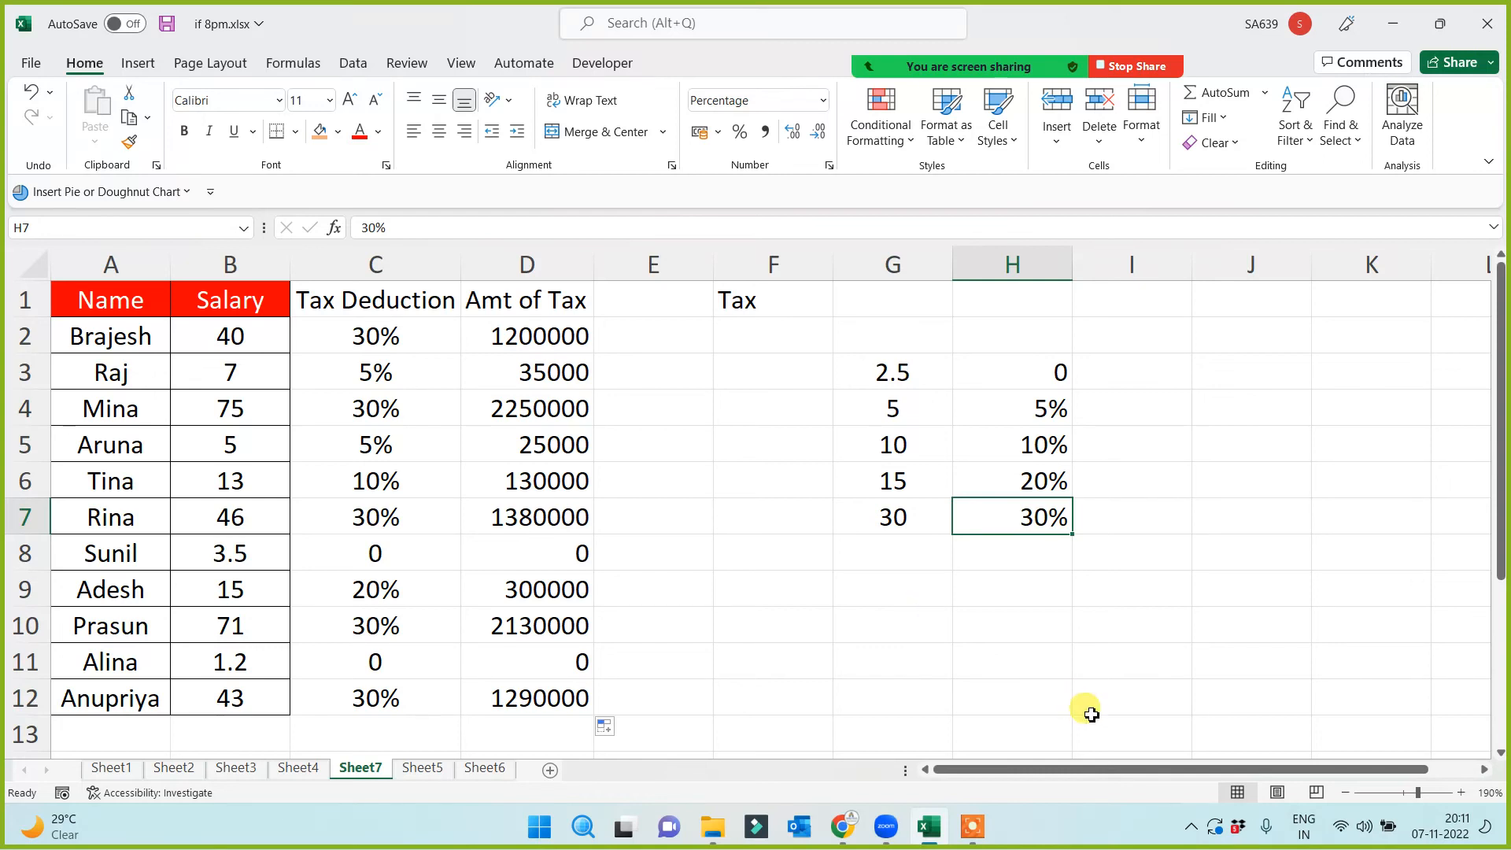
Apply All Borders to the tax rate table in G3:H7.
drag(881, 361, 995, 525)
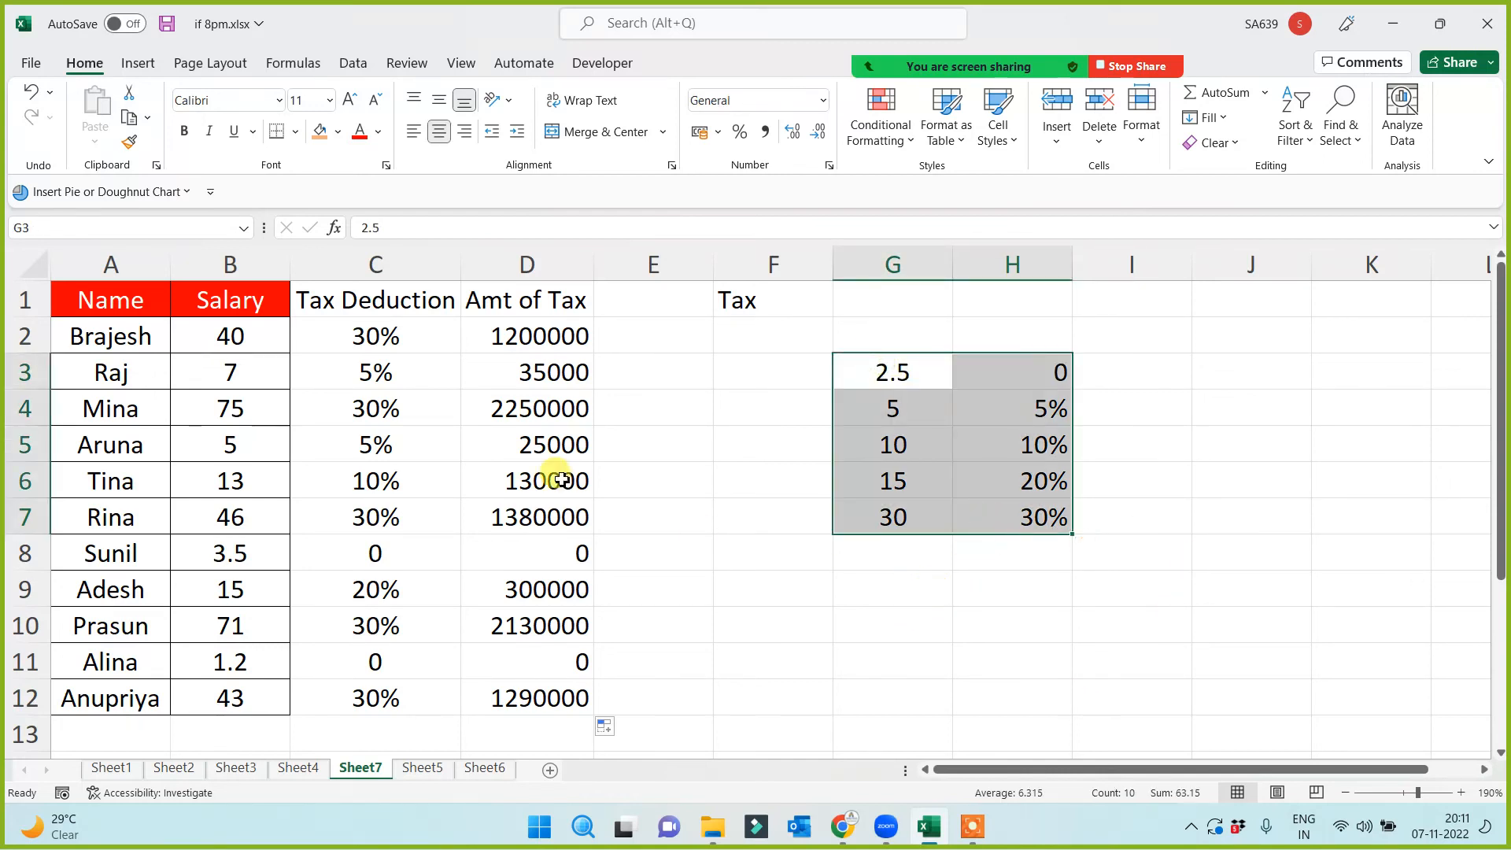
click(296, 133)
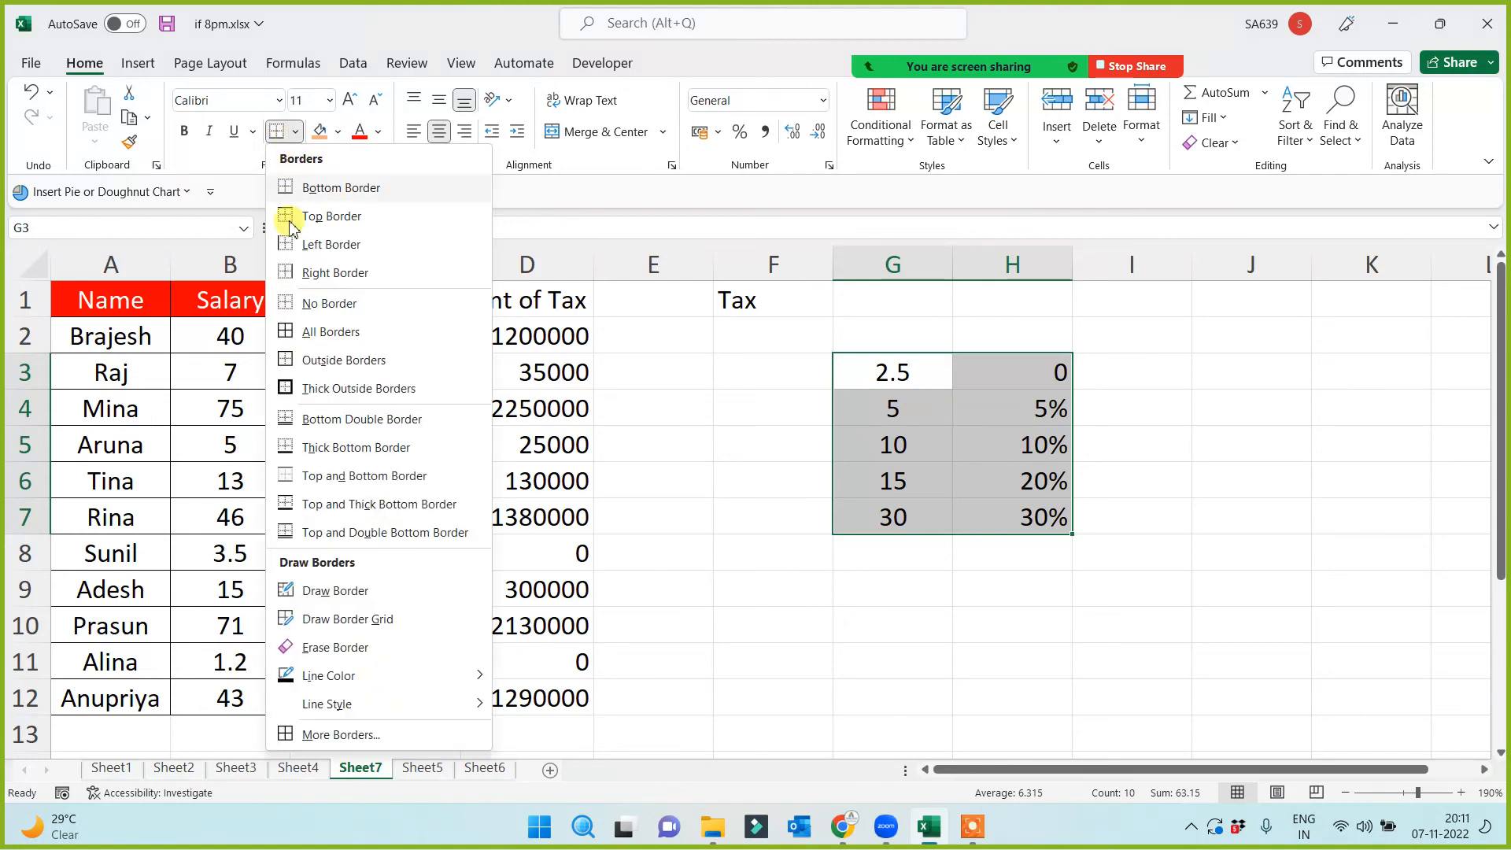
click(293, 337)
Fill the empty header cells G2:H2 above the tax rate table with dark red and set their font color to white.
drag(897, 334, 1039, 327)
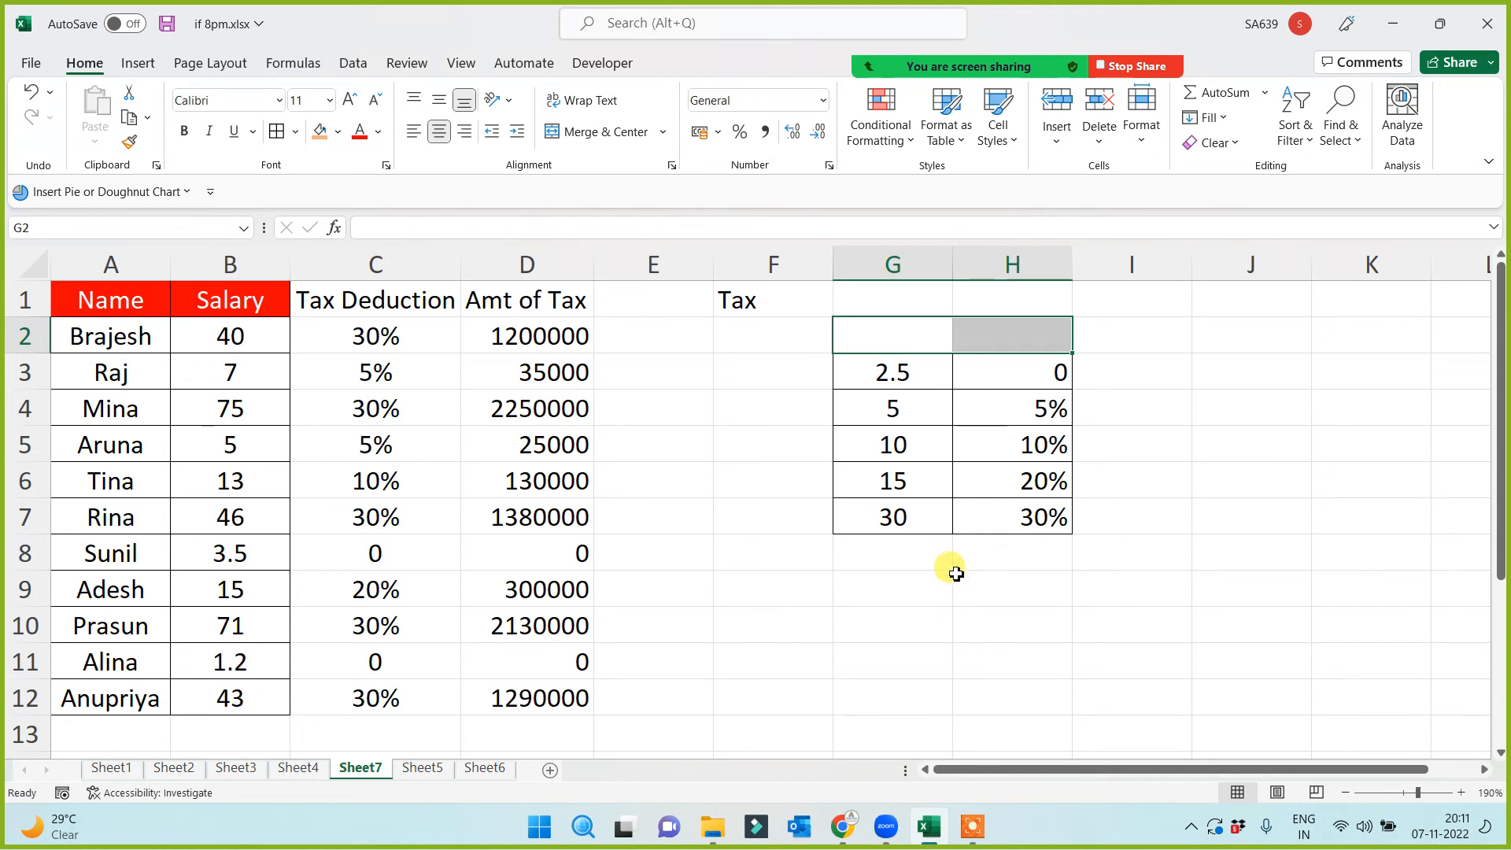
click(338, 132)
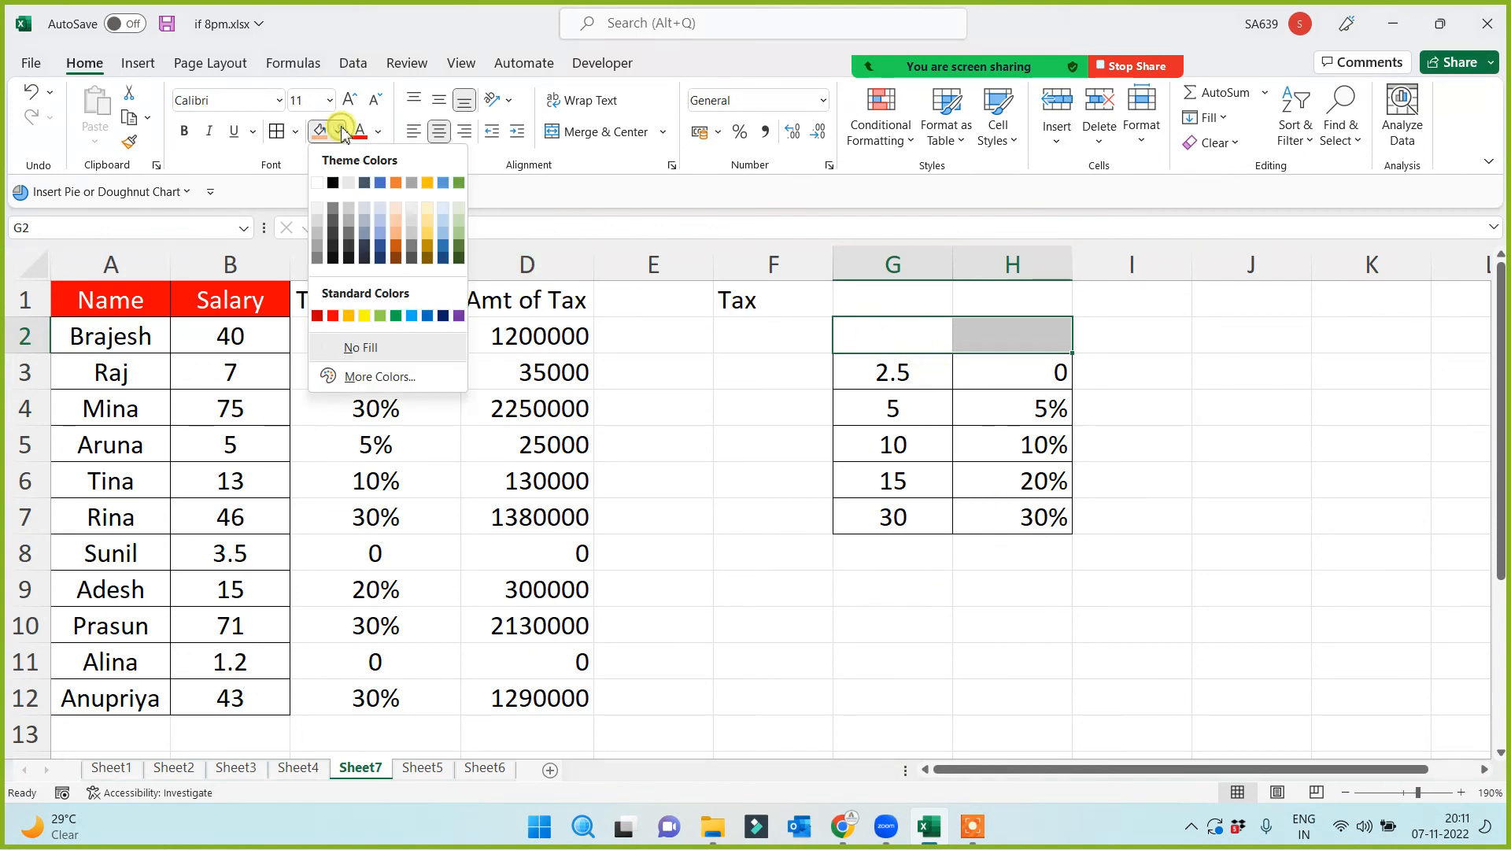
click(317, 316)
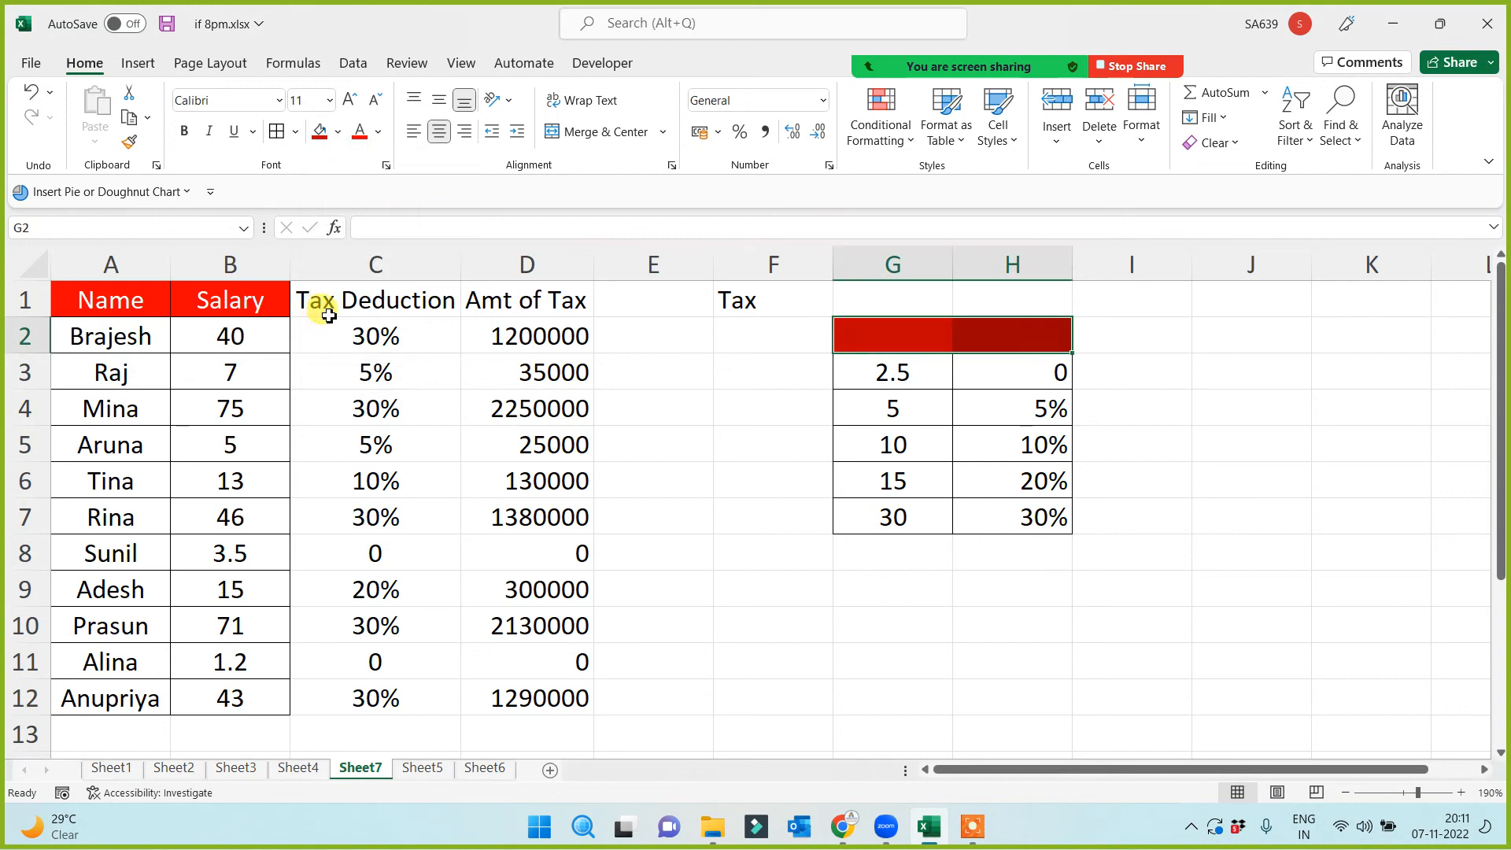
click(378, 132)
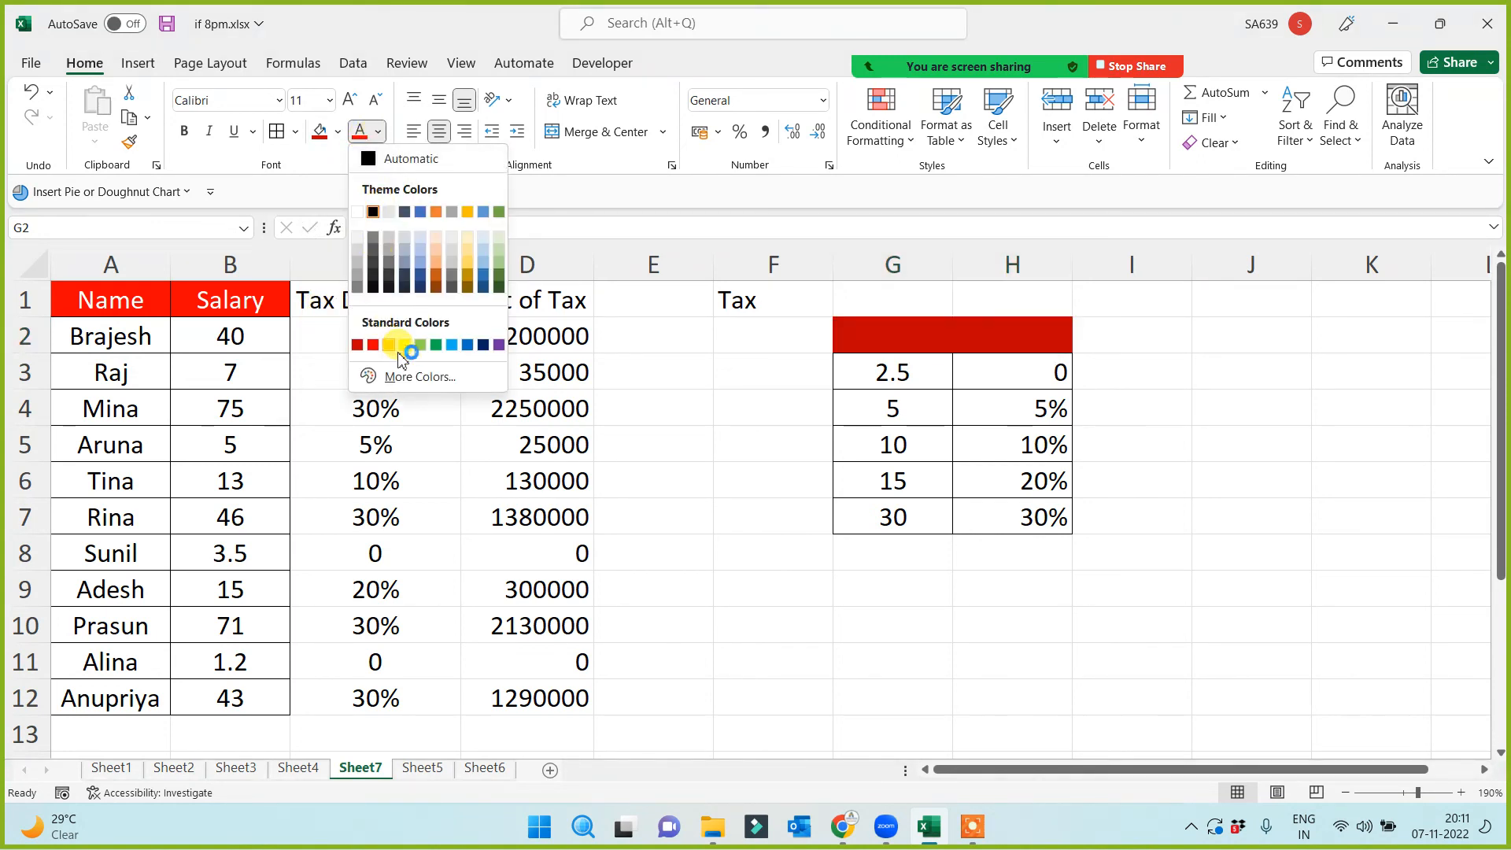
click(357, 213)
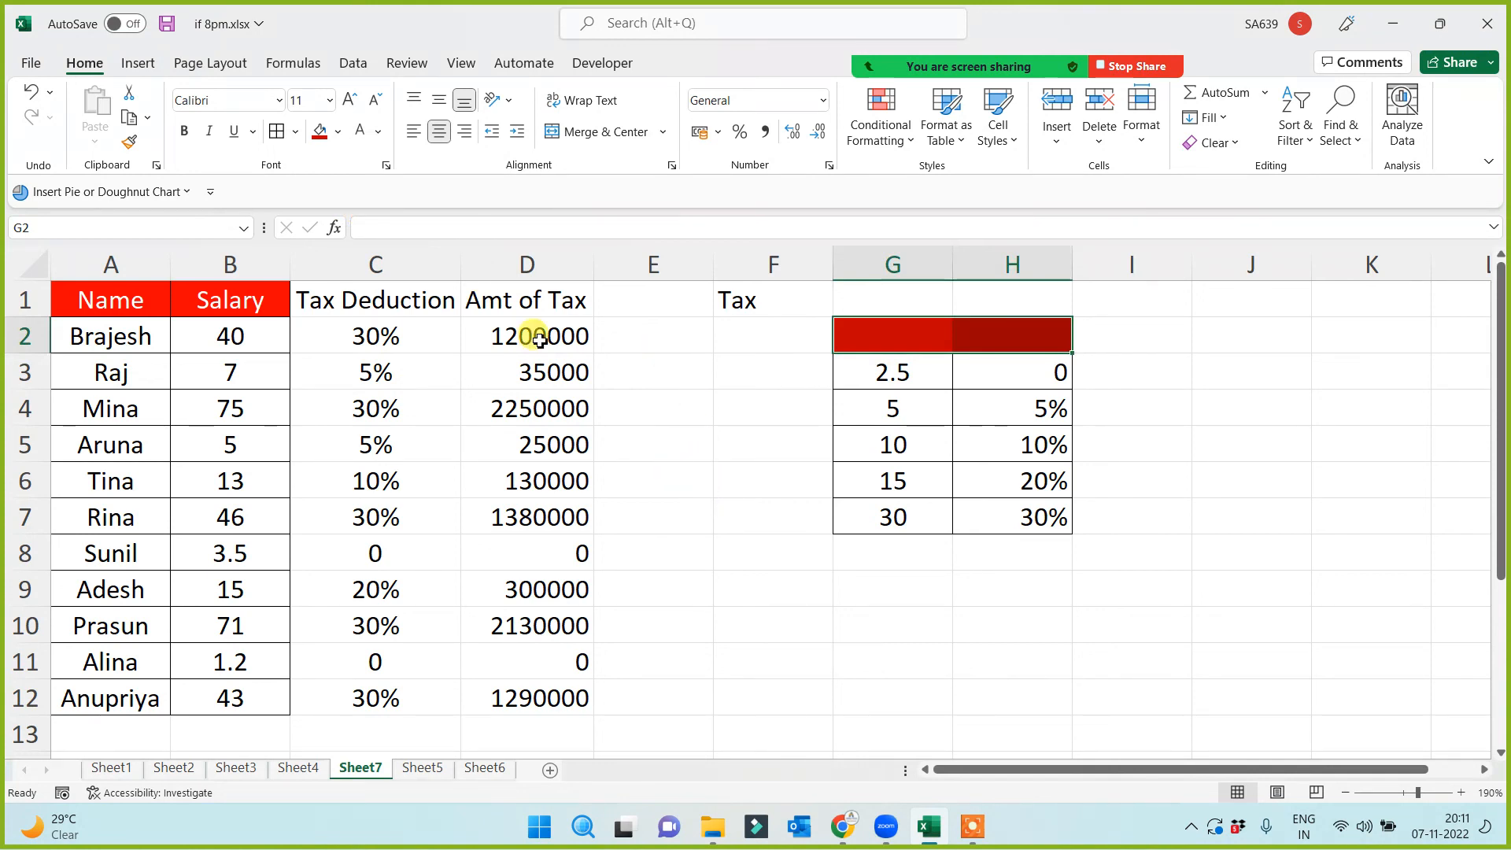
click(944, 545)
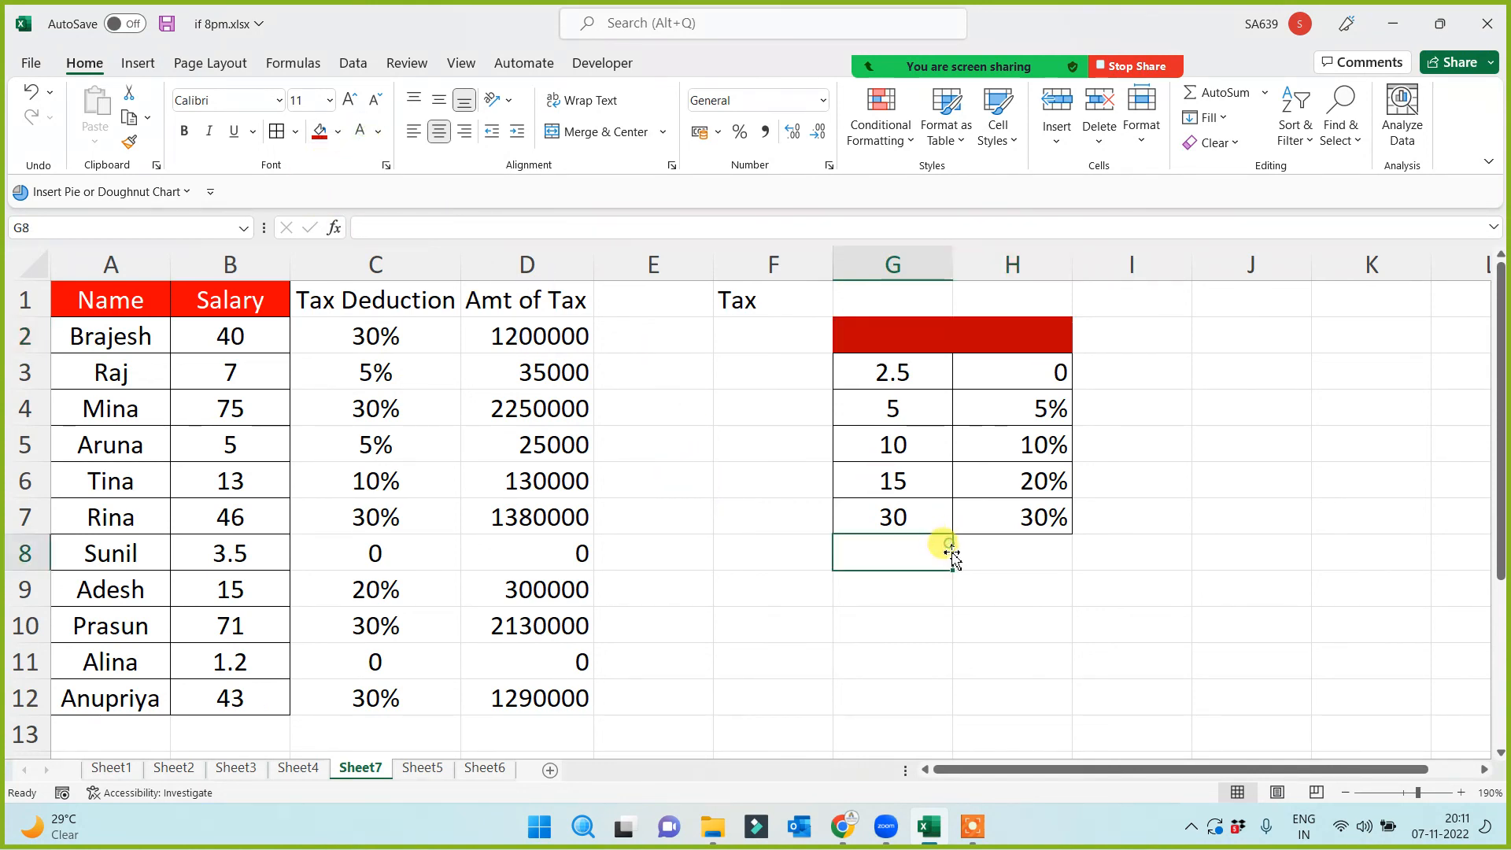
drag(918, 328, 1017, 325)
click(937, 602)
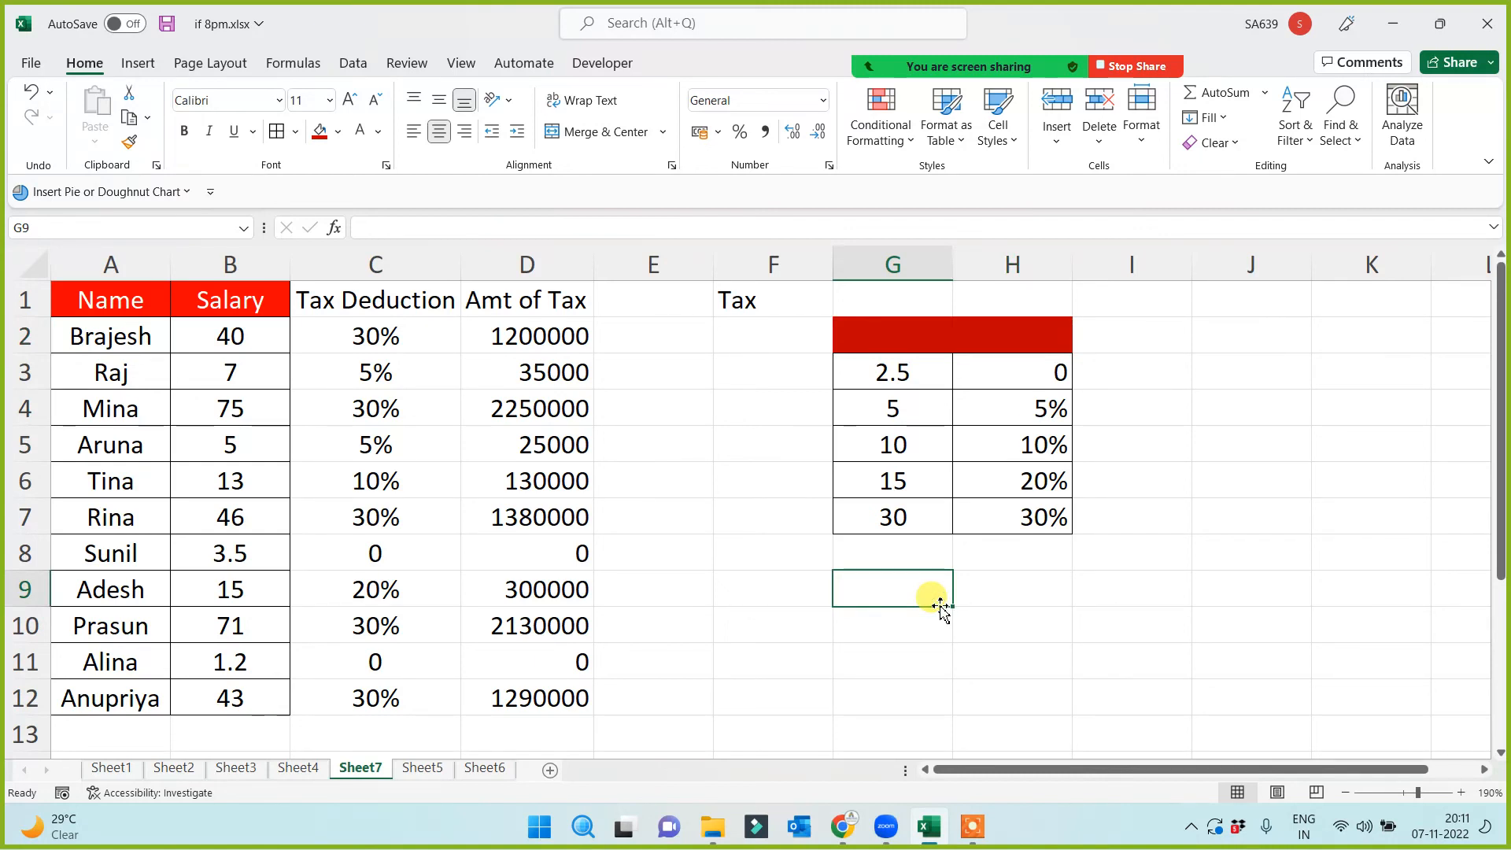
click(990, 603)
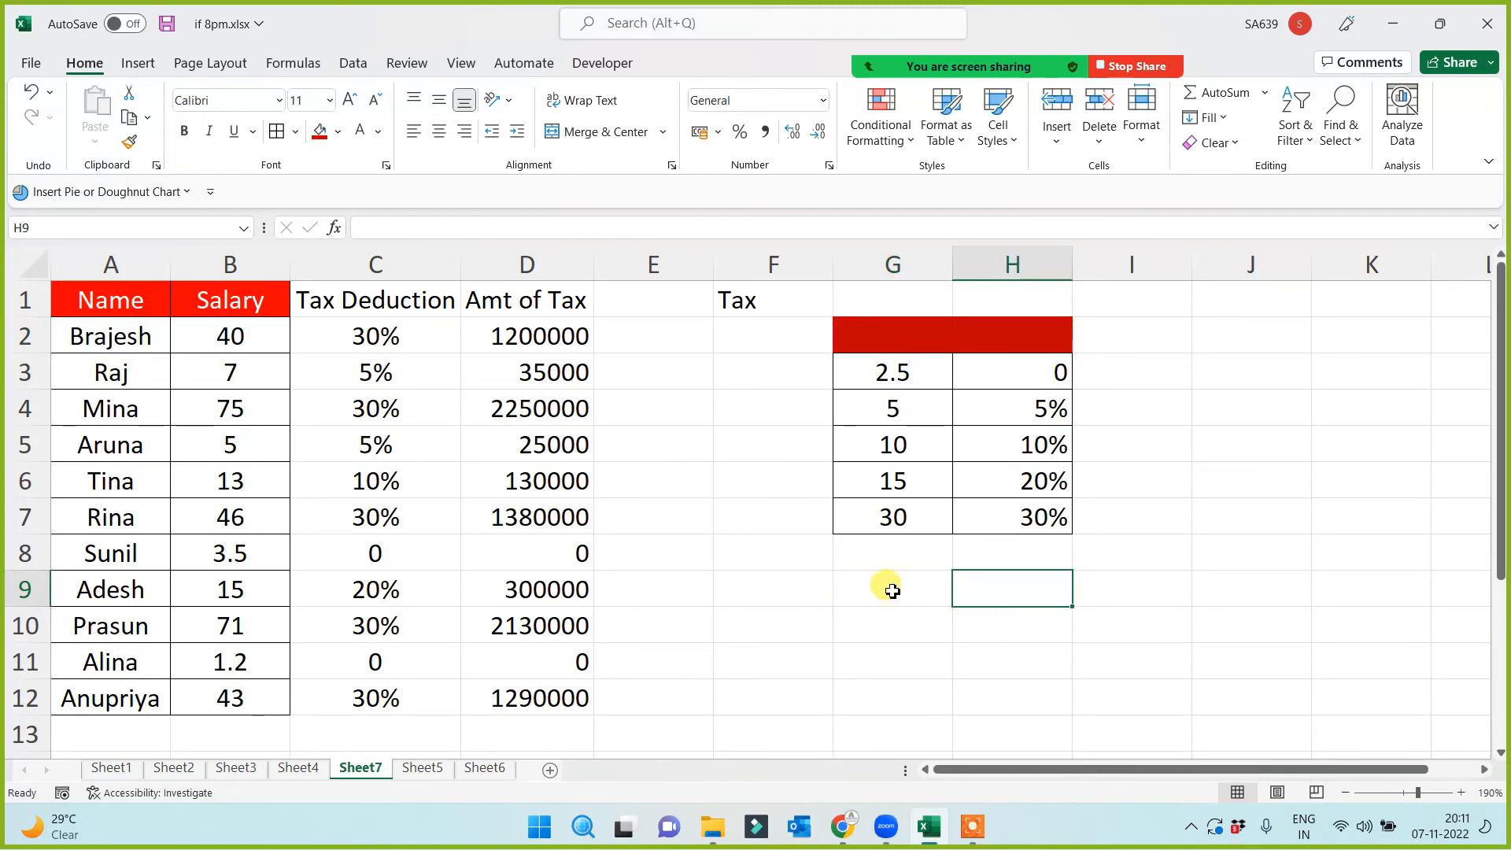
drag(883, 587, 985, 587)
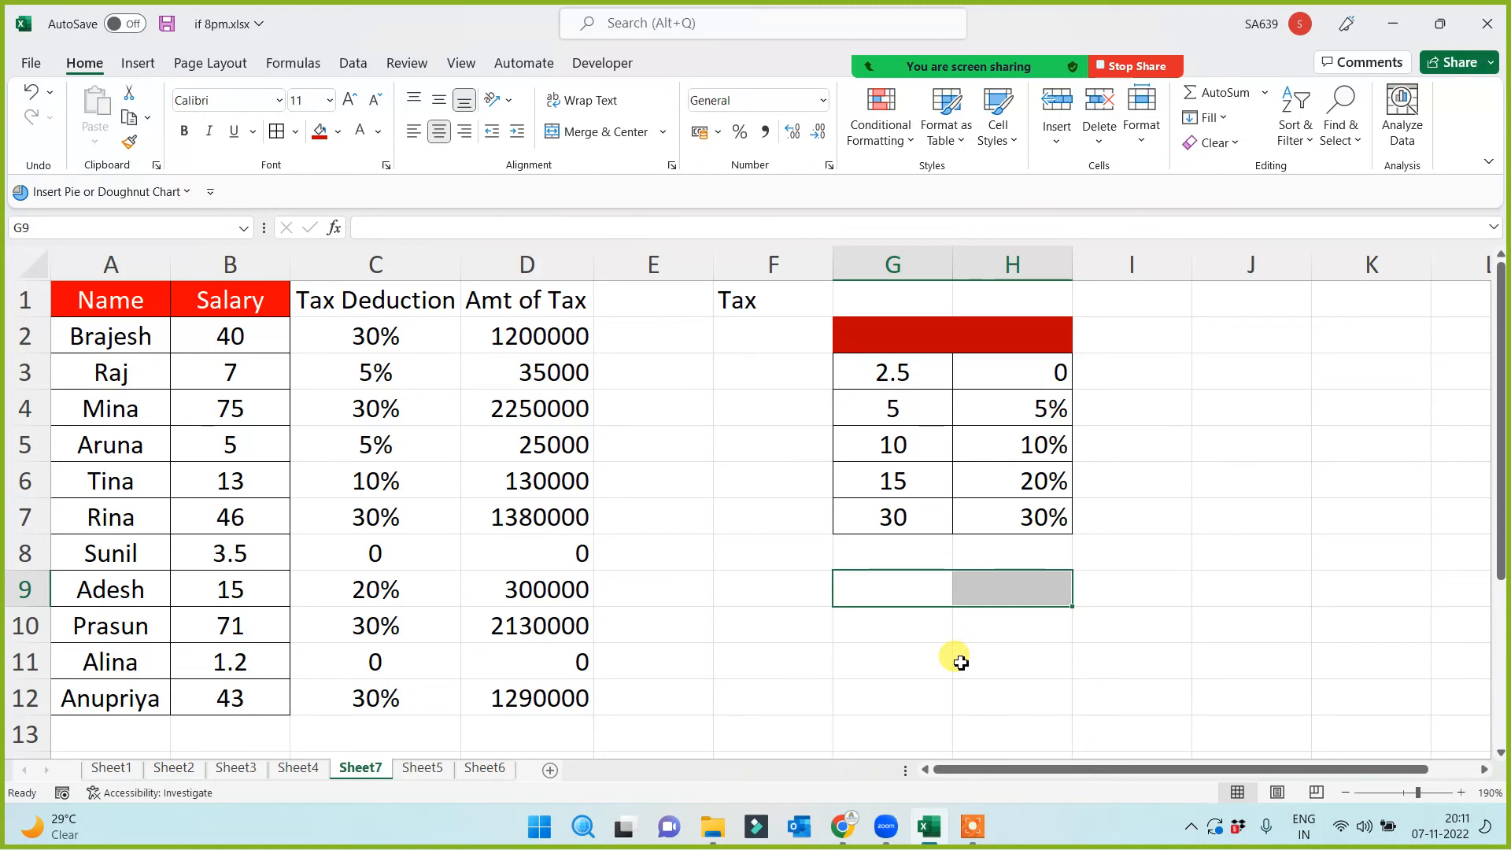